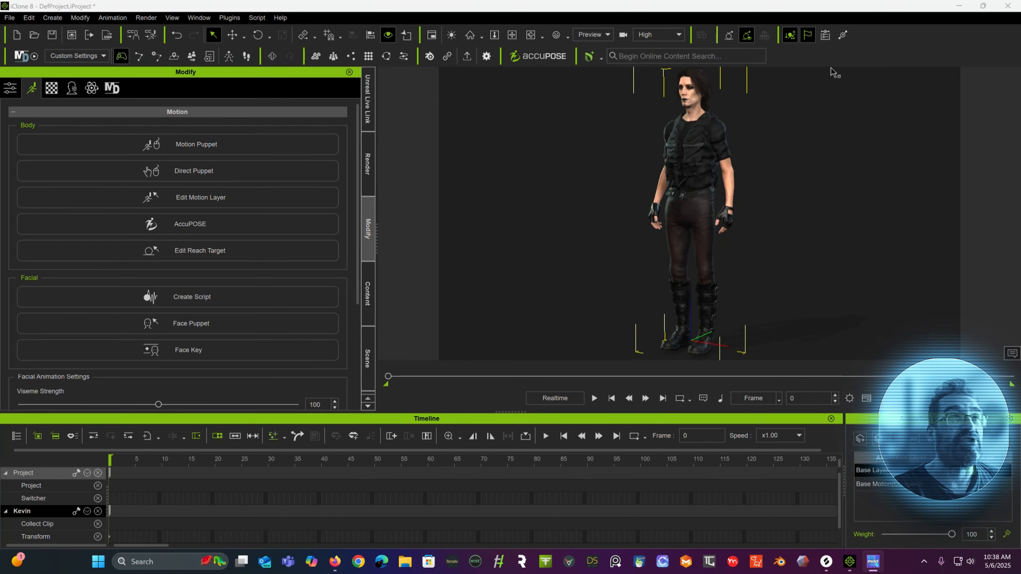
Step: Inspect the character's face up close and the full figure
{"action": "scroll", "coordinate": [766, 146], "scroll_direction": "up", "scroll_amount": 5}
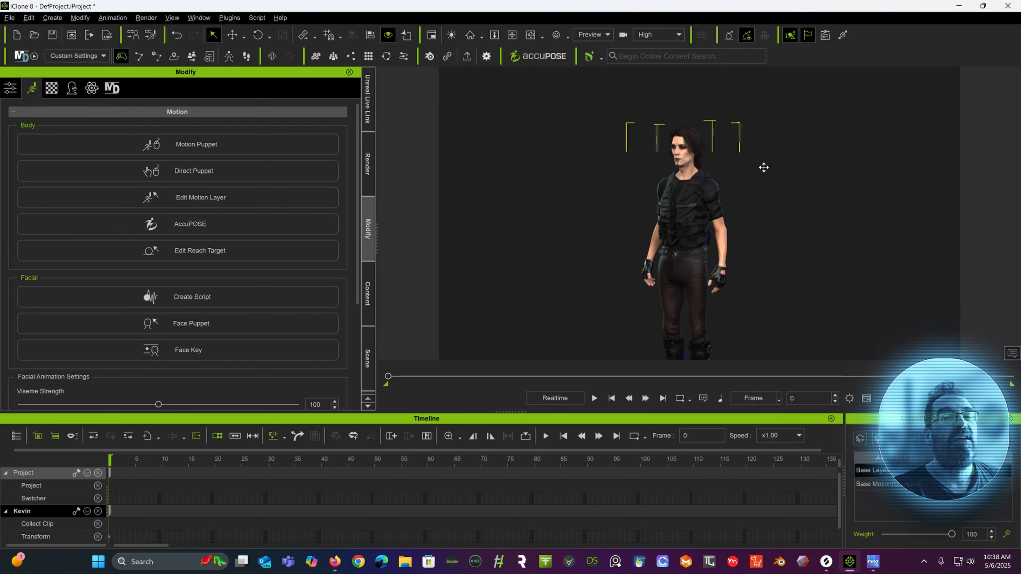
{"action": "scroll", "coordinate": [764, 155], "scroll_direction": "up", "scroll_amount": 5}
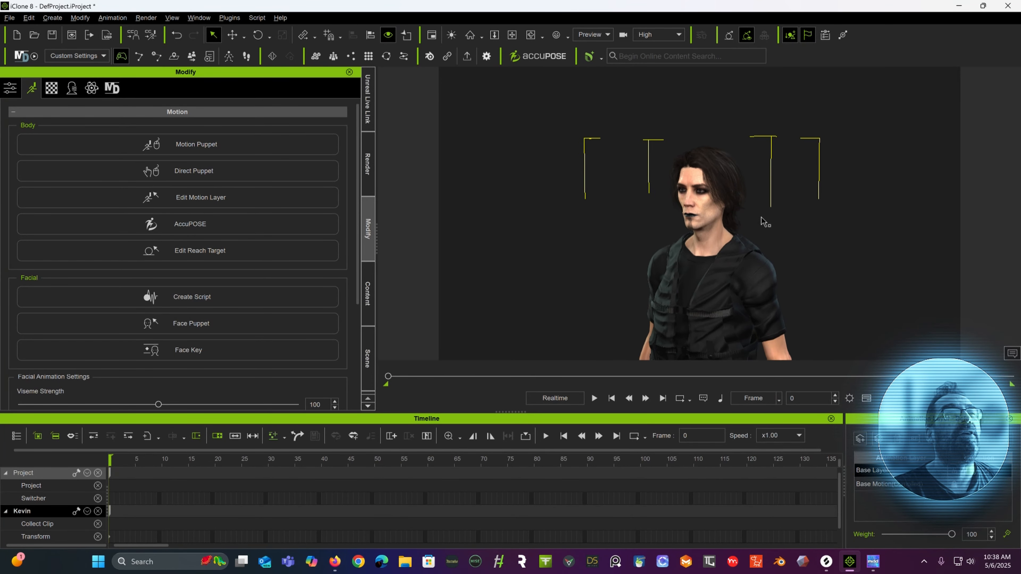
{"action": "scroll", "coordinate": [761, 220], "scroll_direction": "up", "scroll_amount": 5}
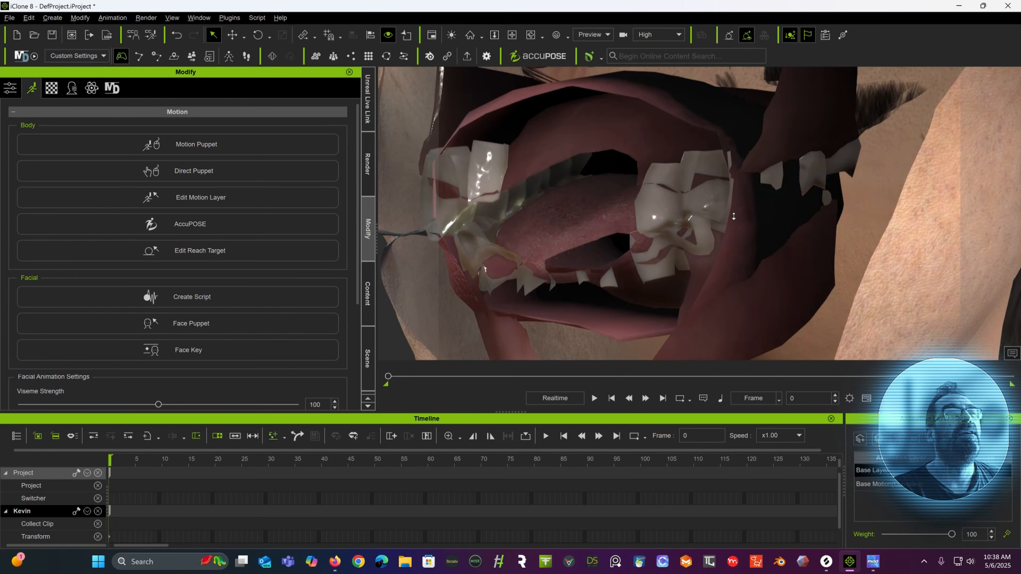
{"action": "scroll", "coordinate": [742, 221], "scroll_direction": "down", "scroll_amount": 3}
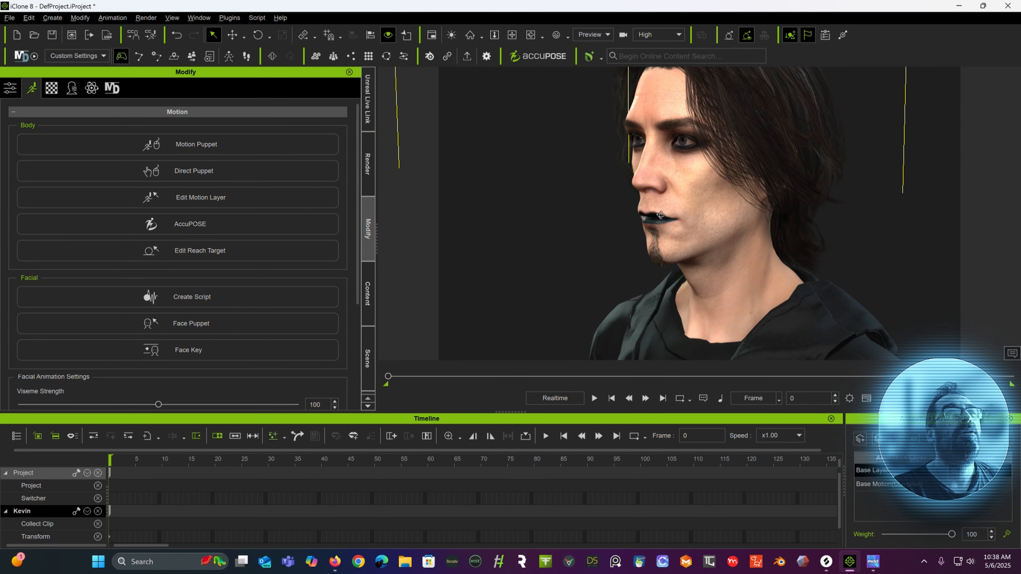
{"action": "middle_click_drag", "start_coordinate": [660, 216], "coordinate": [618, 136]}
{"action": "scroll", "coordinate": [661, 232], "scroll_direction": "down", "scroll_amount": 5}
{"action": "scroll", "coordinate": [634, 155], "scroll_direction": "down", "scroll_amount": 2}
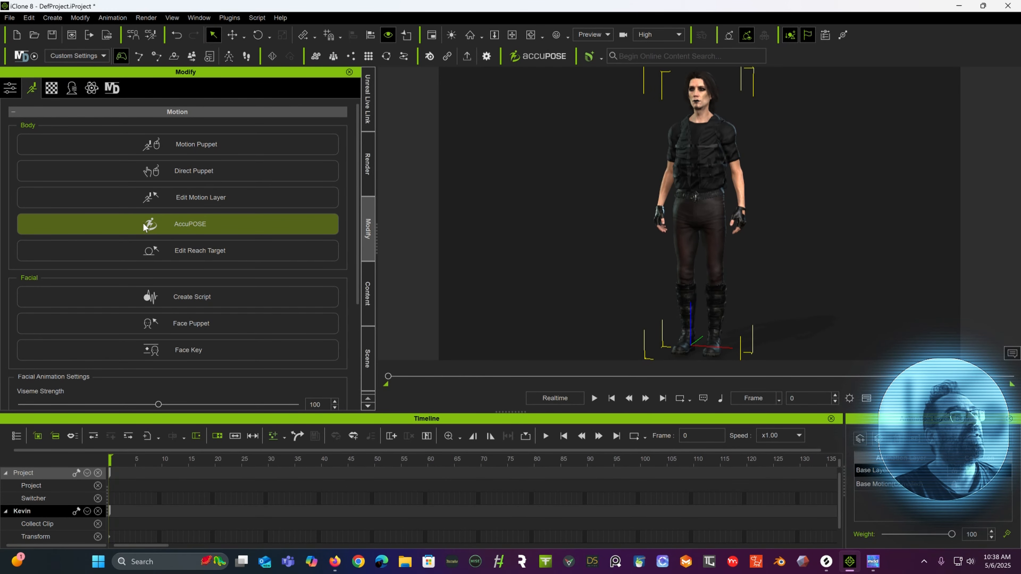
Step: Open AccuPOSE for the character, browse the Core poses and apply the Basic Stand pose
{"action": "left_click", "coordinate": [186, 226]}
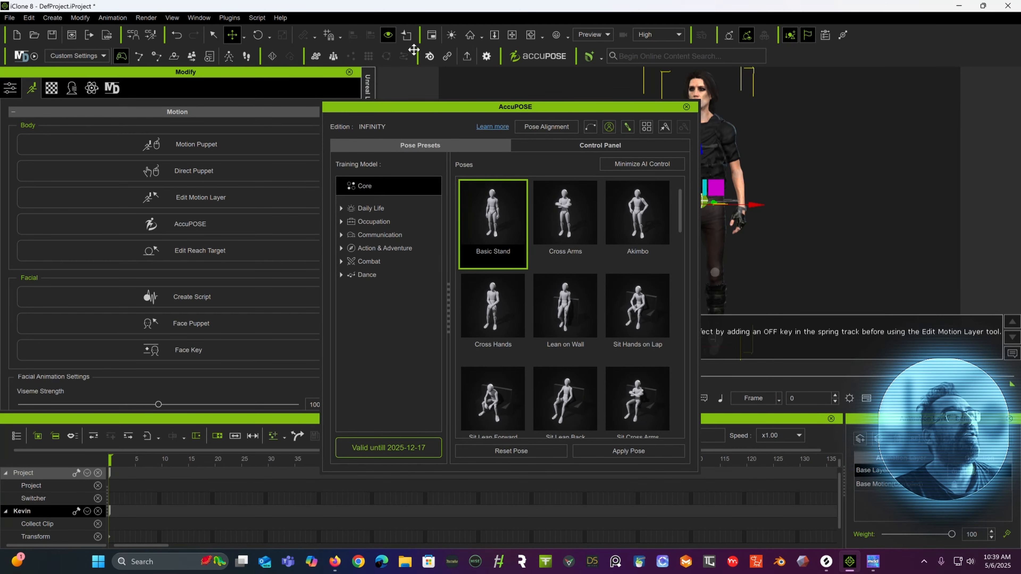
{"action": "left_click_drag", "start_coordinate": [515, 107], "coordinate": [273, 47]}
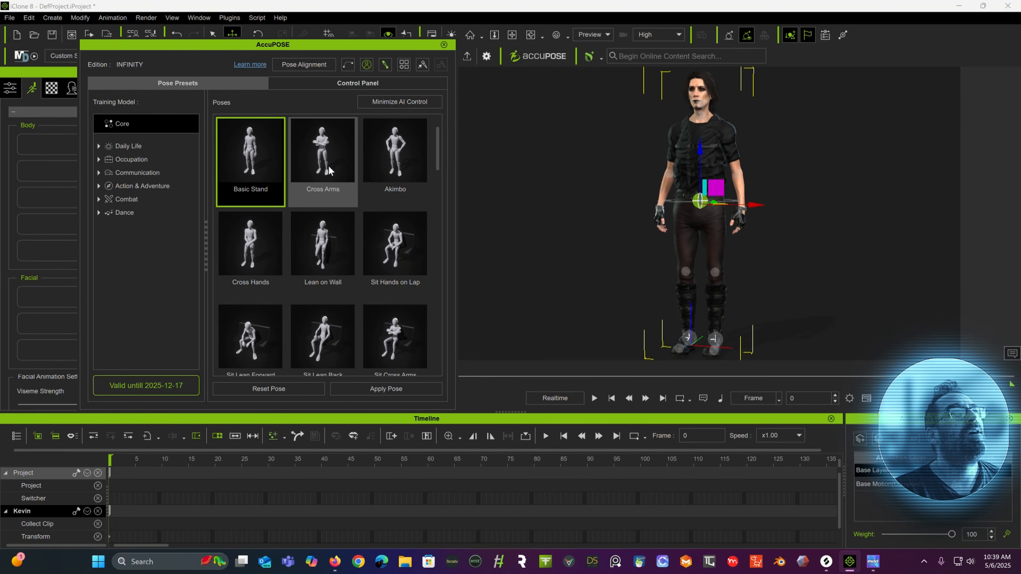
{"action": "scroll", "coordinate": [329, 171], "scroll_direction": "down", "scroll_amount": 5}
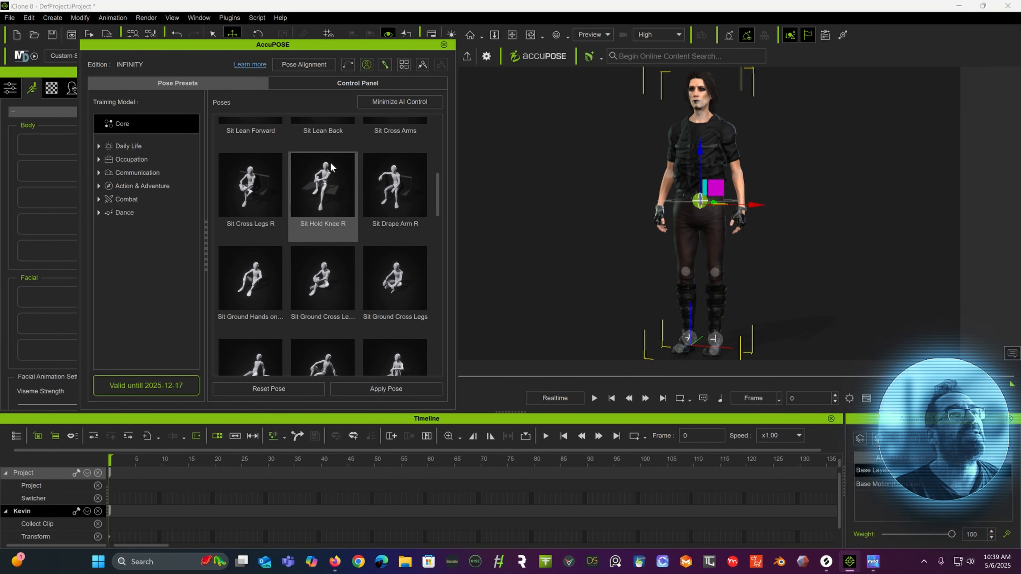
{"action": "scroll", "coordinate": [331, 165], "scroll_direction": "down", "scroll_amount": 1}
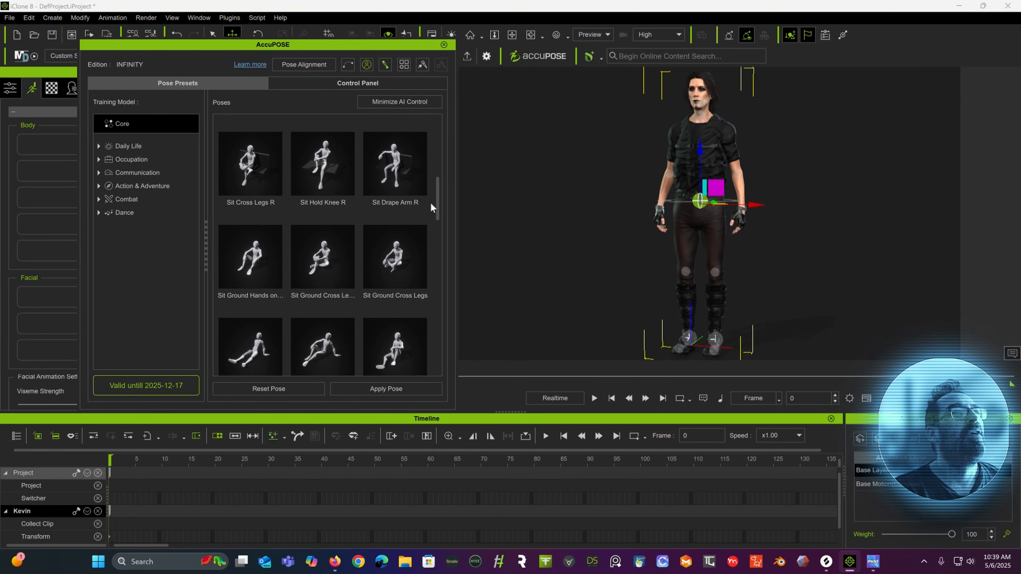
{"action": "left_click_drag", "start_coordinate": [438, 196], "coordinate": [444, 125]}
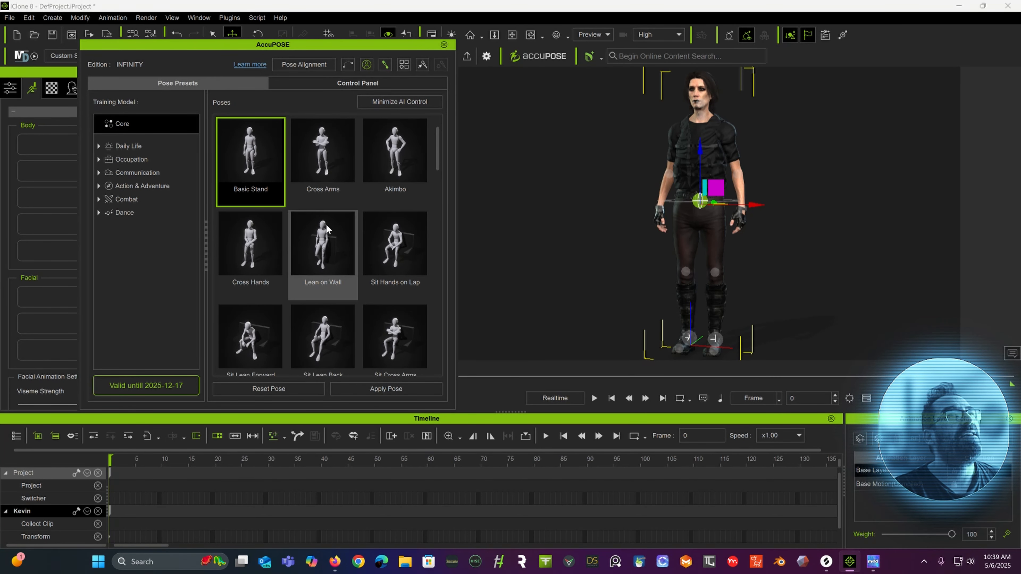
{"action": "double_click", "coordinate": [253, 166]}
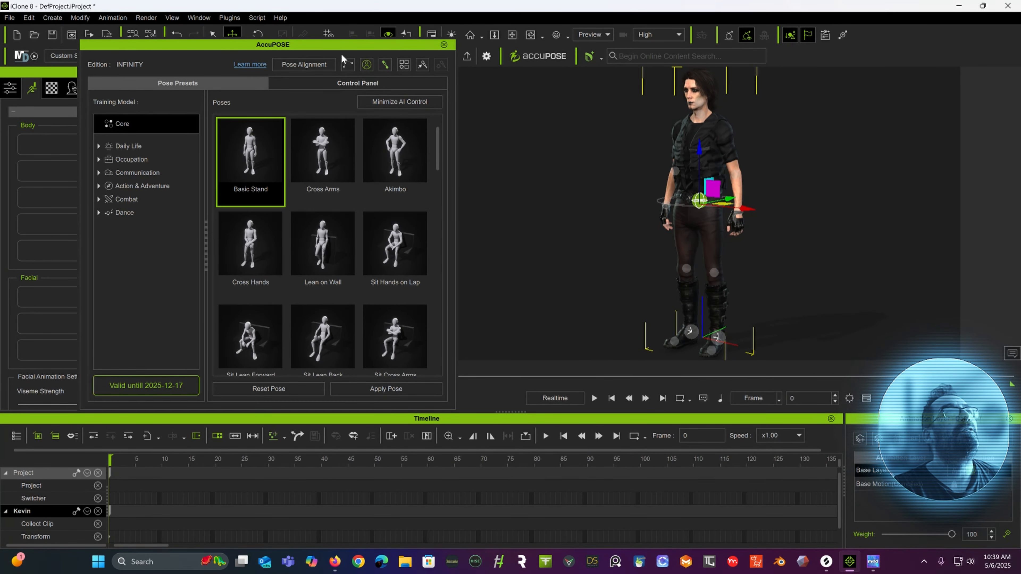
Step: Shift the character's hips slightly sideways with the Move tool, keeping the feet planted
{"action": "left_click_drag", "start_coordinate": [336, 48], "coordinate": [305, 83]}
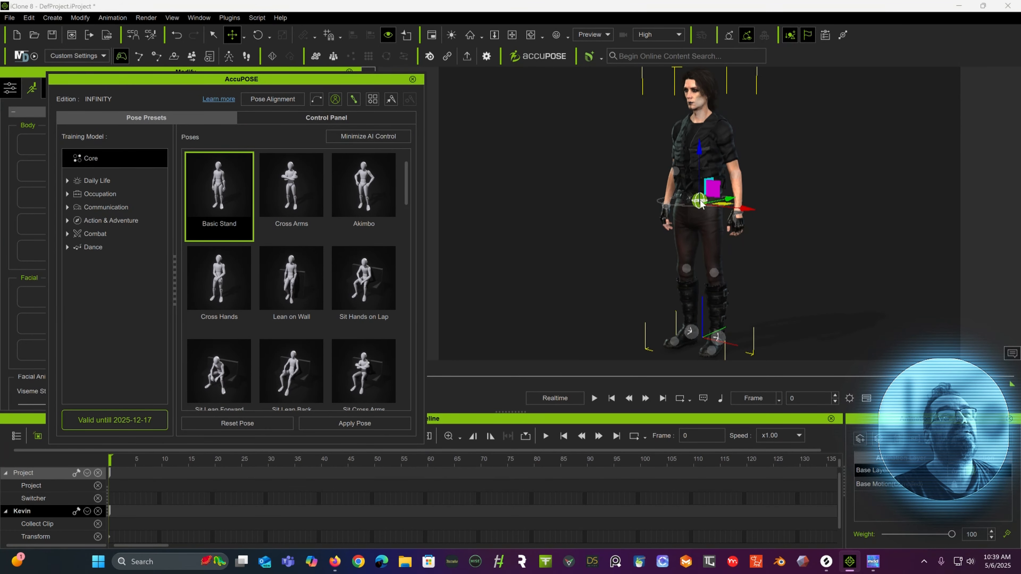
{"action": "left_click_drag", "start_coordinate": [750, 209], "coordinate": [722, 199]}
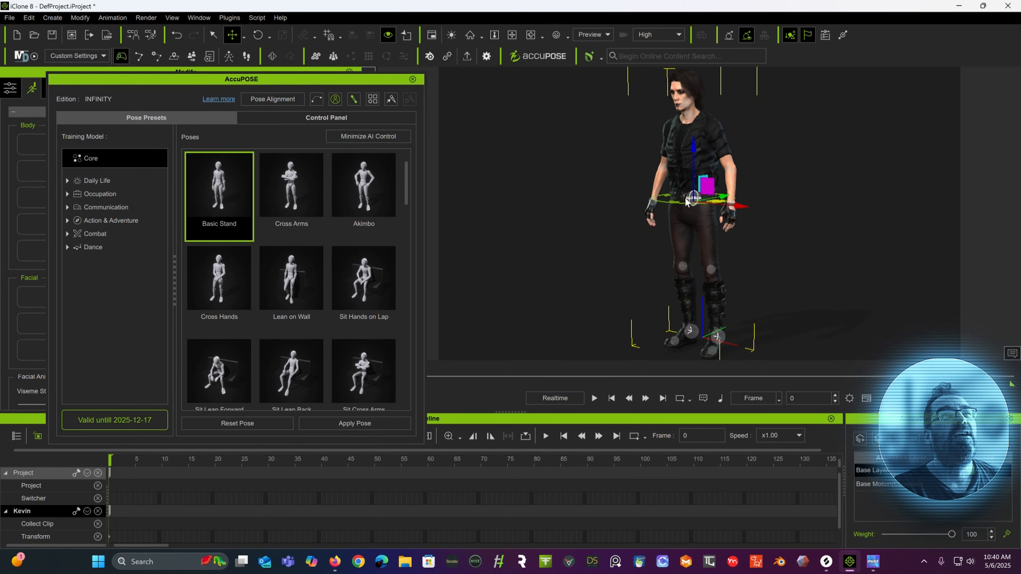
{"action": "left_click_drag", "start_coordinate": [724, 196], "coordinate": [727, 195]}
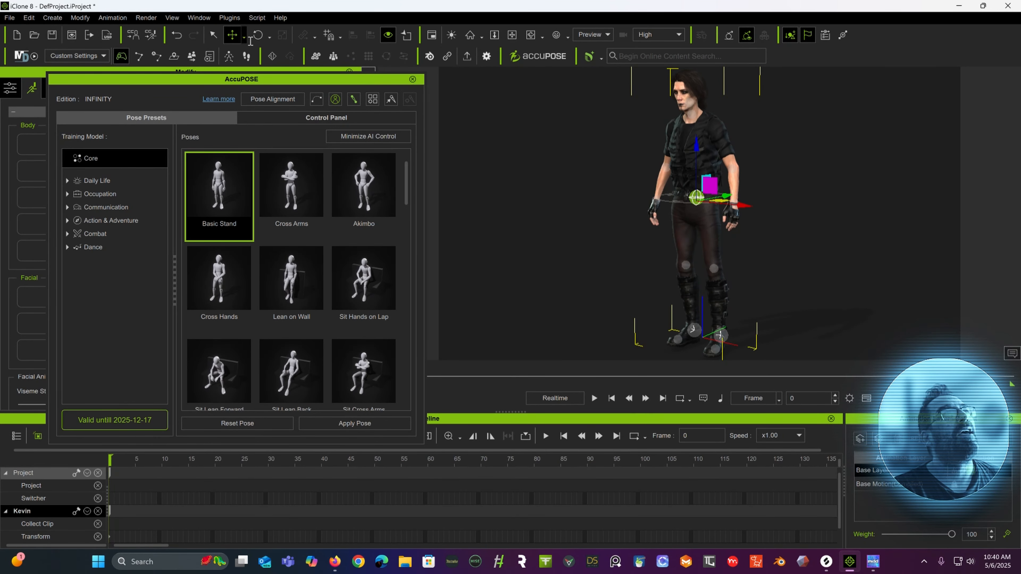
Step: Rotate the hips forward at frame 0 so the character bends deeply at the waist
{"action": "left_click", "coordinate": [258, 35]}
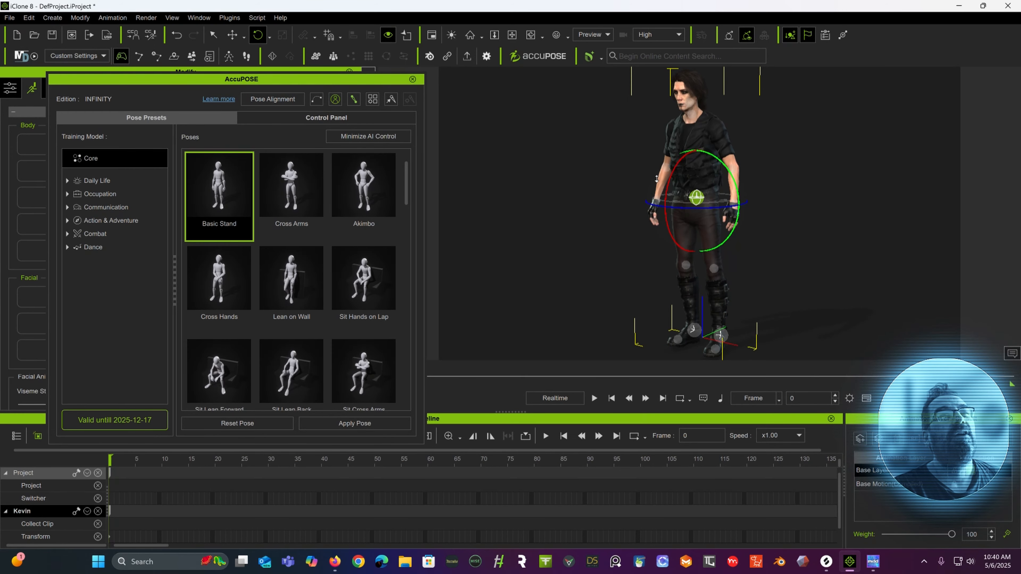
{"action": "scroll", "coordinate": [657, 179], "scroll_direction": "up", "scroll_amount": 1}
{"action": "right_click_drag", "start_coordinate": [706, 178], "coordinate": [725, 160]}
{"action": "right_click_drag", "start_coordinate": [676, 184], "coordinate": [623, 128]}
{"action": "left_click_drag", "start_coordinate": [657, 180], "coordinate": [646, 202]}
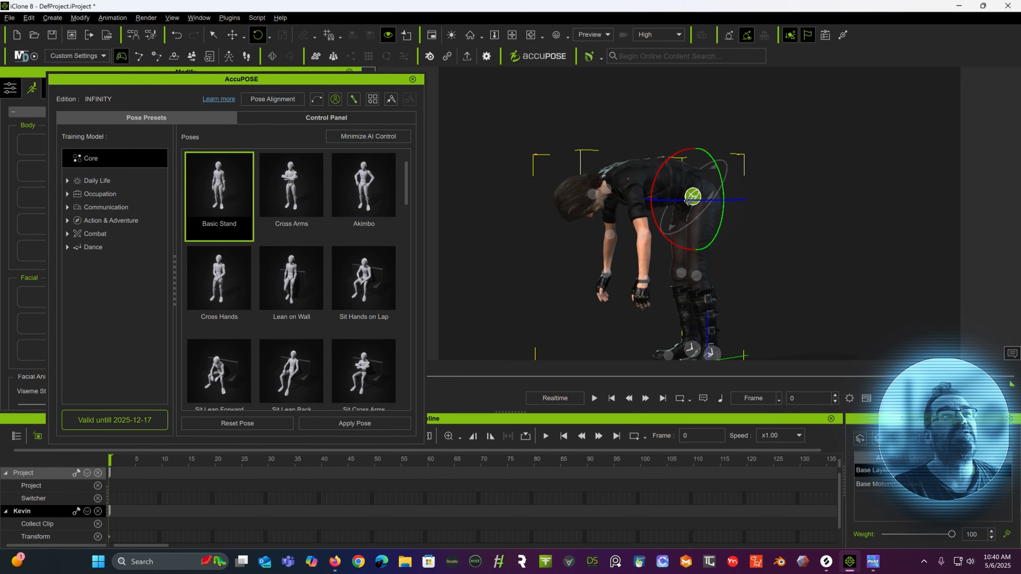
Step: Rotate the hips back to an upright stance and try tilting them sideways and back
{"action": "right_click_drag", "start_coordinate": [739, 208], "coordinate": [619, 199]}
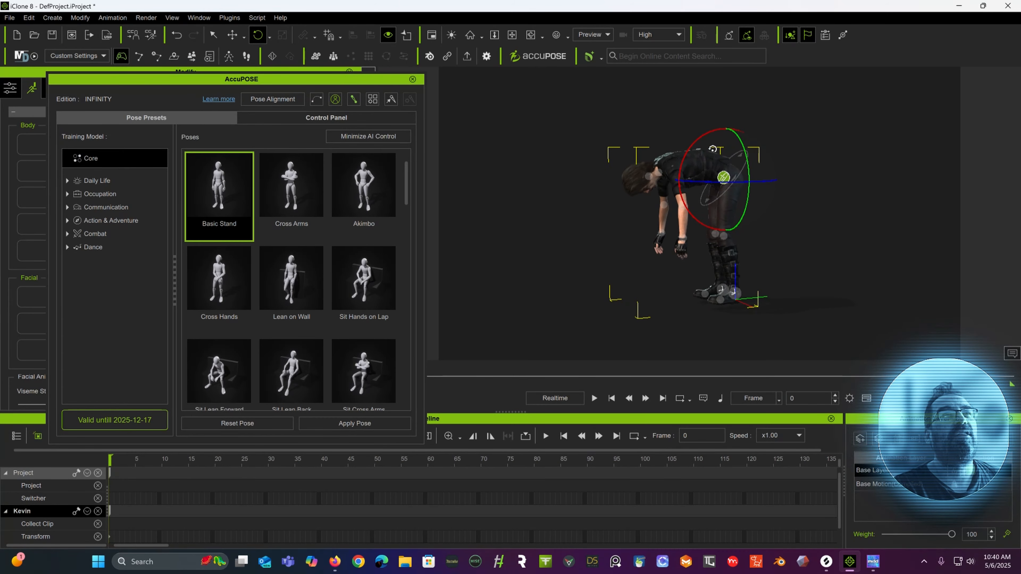
{"action": "left_click_drag", "start_coordinate": [686, 158], "coordinate": [712, 128]}
{"action": "right_click_drag", "start_coordinate": [712, 129], "coordinate": [803, 165]}
{"action": "mouse_move", "coordinate": [726, 145]}
{"action": "left_mouse_down"}
{"action": "mouse_move", "coordinate": [736, 144]}
{"action": "mouse_move", "coordinate": [736, 157]}
{"action": "mouse_move", "coordinate": [679, 152]}
{"action": "mouse_move", "coordinate": [677, 142]}
{"action": "left_mouse_up"}
{"action": "right_click_drag", "start_coordinate": [747, 141], "coordinate": [824, 137]}
{"action": "left_click_drag", "start_coordinate": [757, 146], "coordinate": [716, 136]}
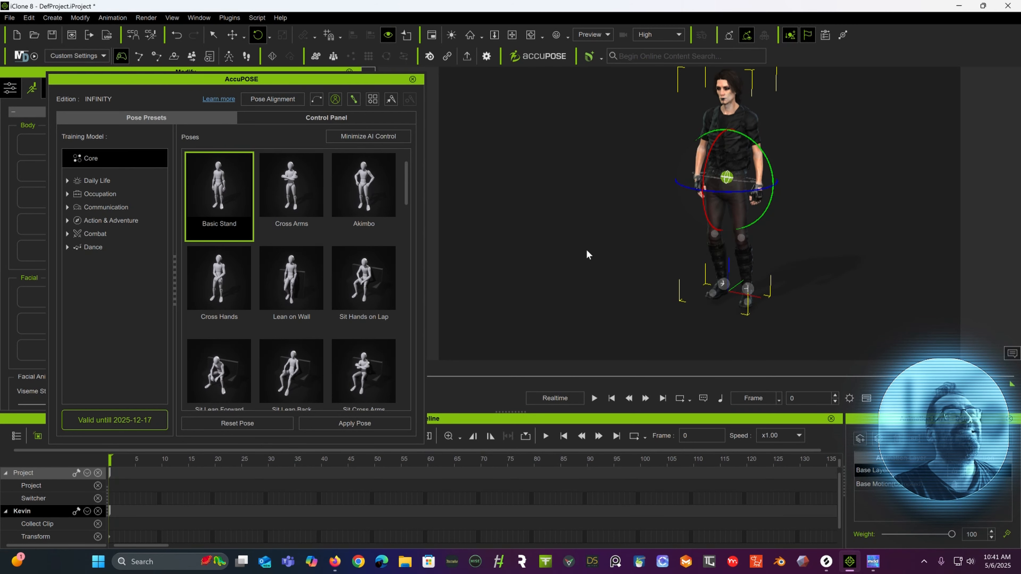
Step: At frame 30, rotate the hips forward so the character bends over at the waist
{"action": "left_click", "coordinate": [328, 81]}
{"action": "left_click_drag", "start_coordinate": [327, 80], "coordinate": [311, 60]}
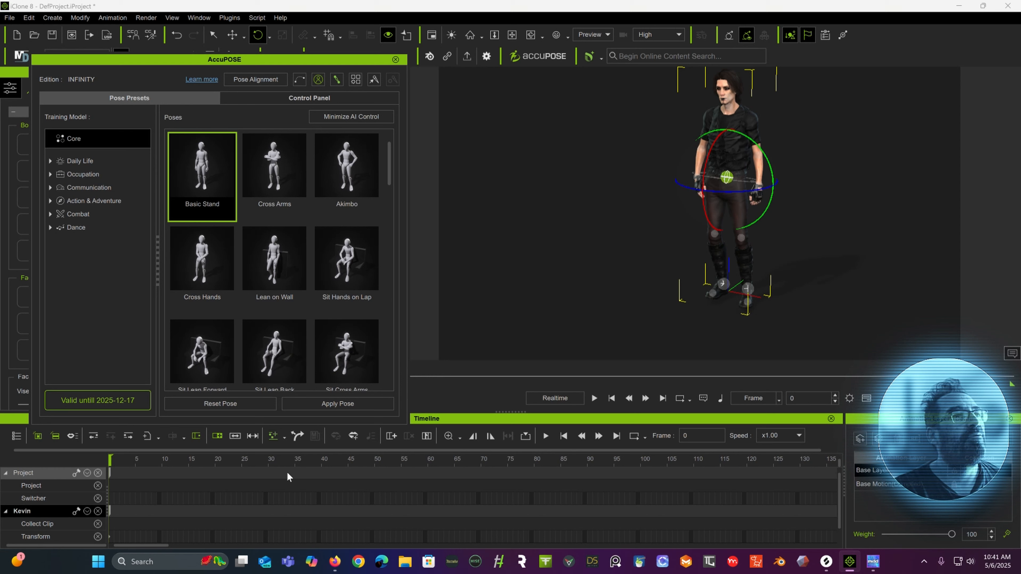
{"action": "left_click", "coordinate": [269, 463]}
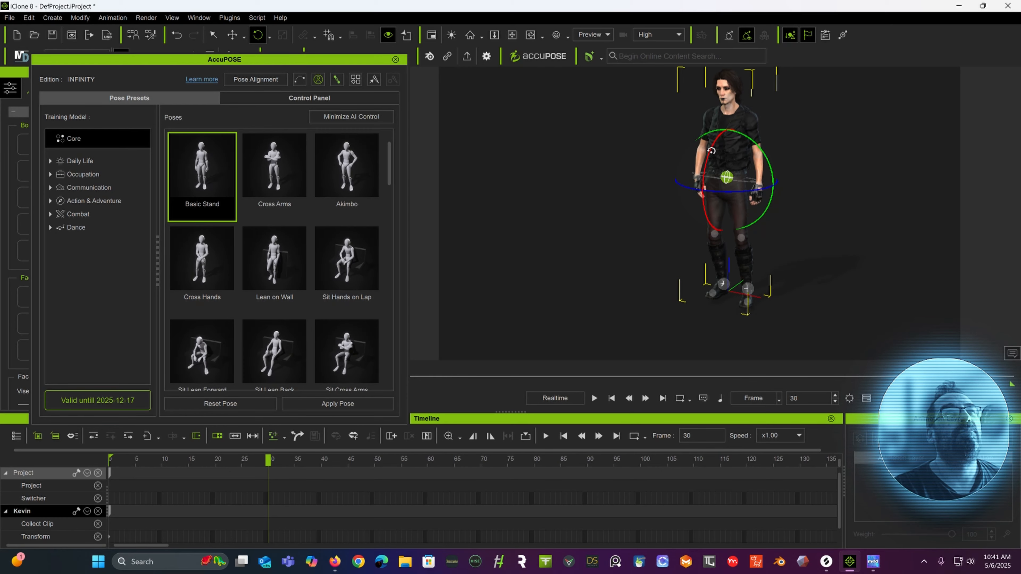
{"action": "left_click_drag", "start_coordinate": [711, 150], "coordinate": [700, 179]}
{"action": "right_click_drag", "start_coordinate": [730, 179], "coordinate": [540, 141], "text": "alt"}
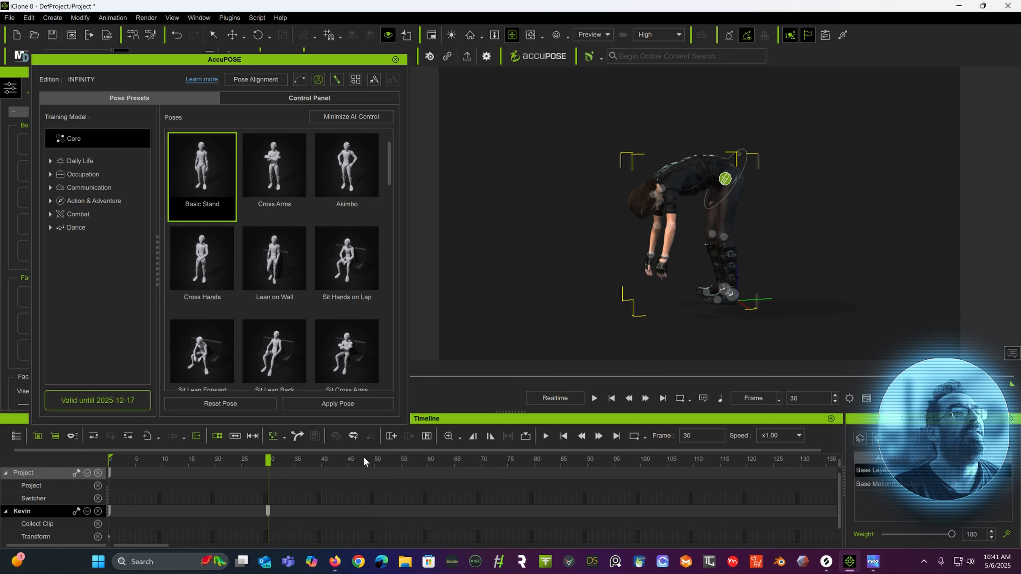
Step: At frame 50, move the hips down and back into a crouch, centred between the feet
{"action": "left_click", "coordinate": [376, 461]}
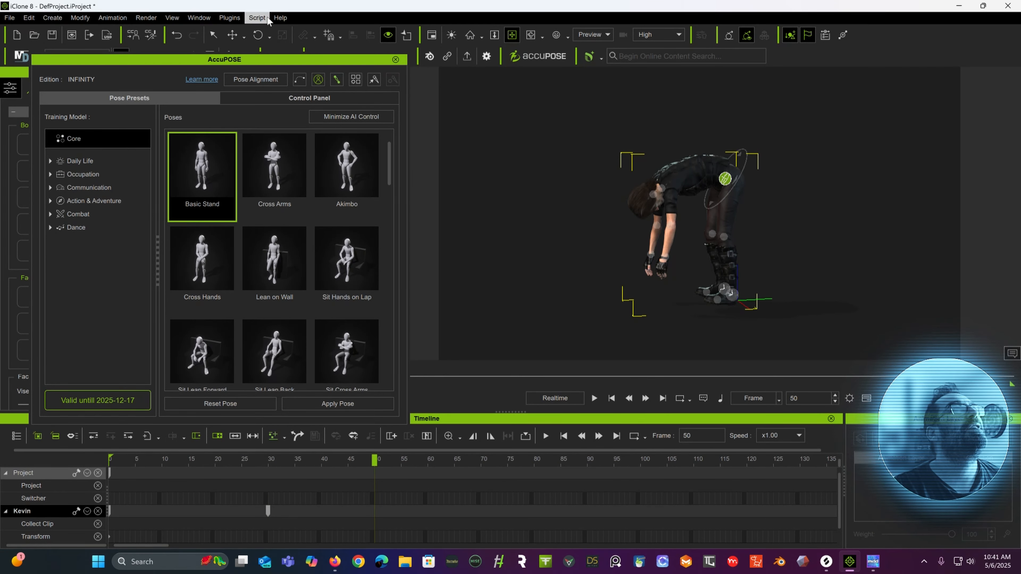
{"action": "left_click", "coordinate": [230, 37]}
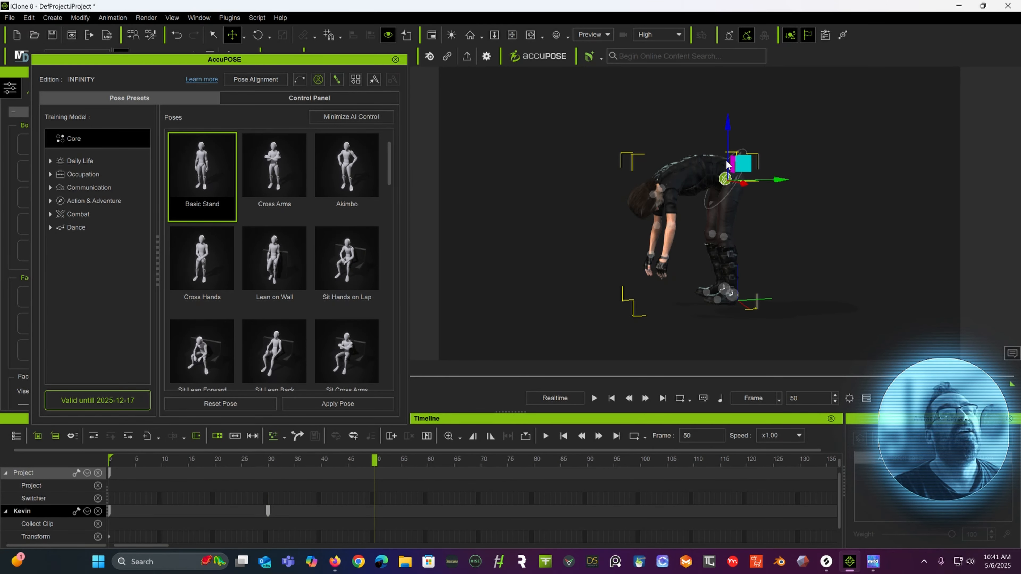
{"action": "left_click_drag", "start_coordinate": [751, 166], "coordinate": [769, 190]}
{"action": "left_click_drag", "start_coordinate": [764, 196], "coordinate": [761, 196]}
{"action": "right_click_drag", "start_coordinate": [630, 214], "coordinate": [887, 171], "text": "alt"}
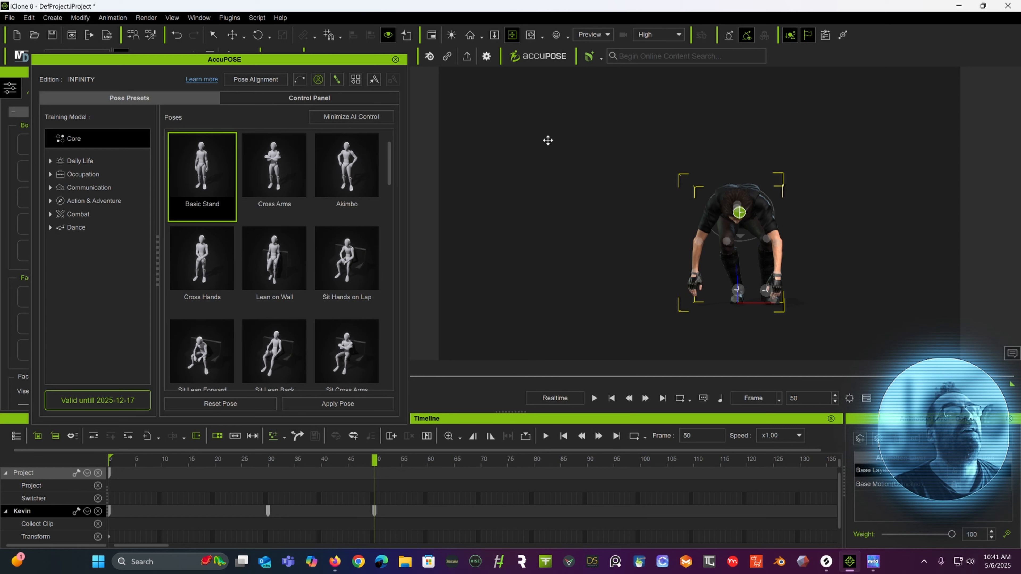
{"action": "left_click", "coordinate": [228, 37]}
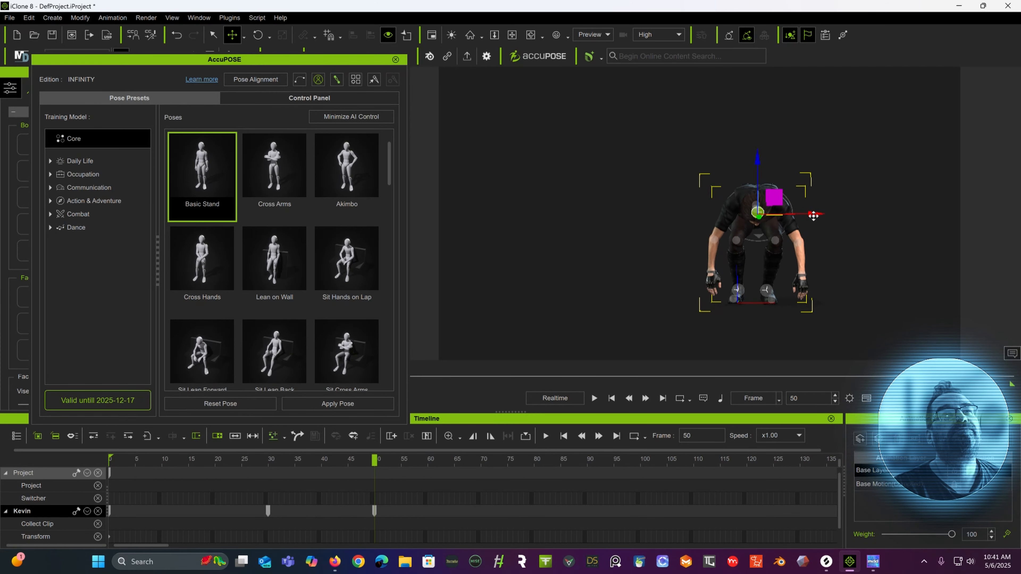
{"action": "right_click_drag", "start_coordinate": [814, 220], "coordinate": [475, 228], "text": "alt"}
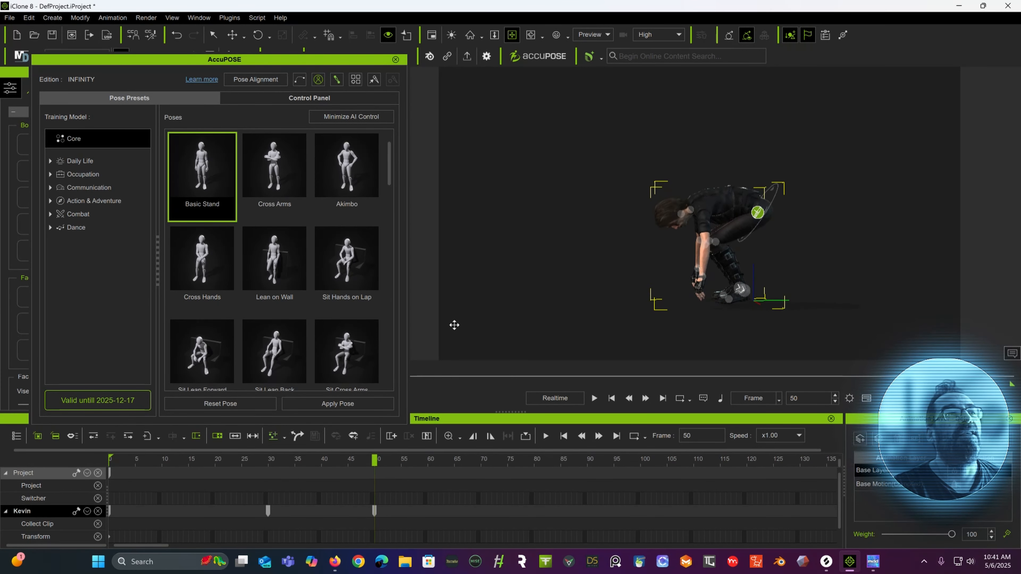
Step: At frame 75, raise the hips out of the crouch and rotate them back until the torso is upright
{"action": "left_click_drag", "start_coordinate": [399, 463], "coordinate": [512, 463]}
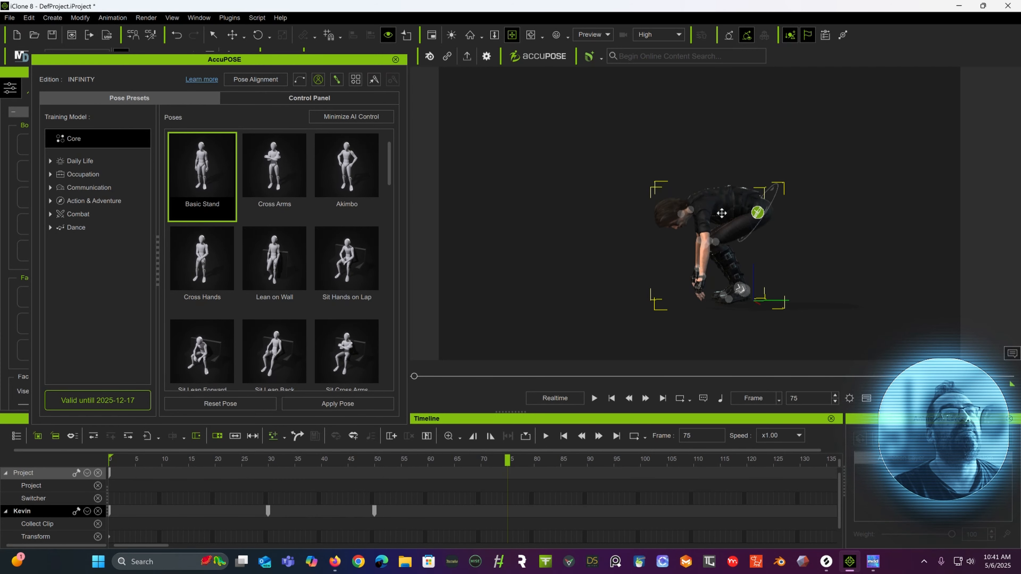
{"action": "left_click", "coordinate": [233, 37]}
{"action": "left_click_drag", "start_coordinate": [759, 159], "coordinate": [784, 132]}
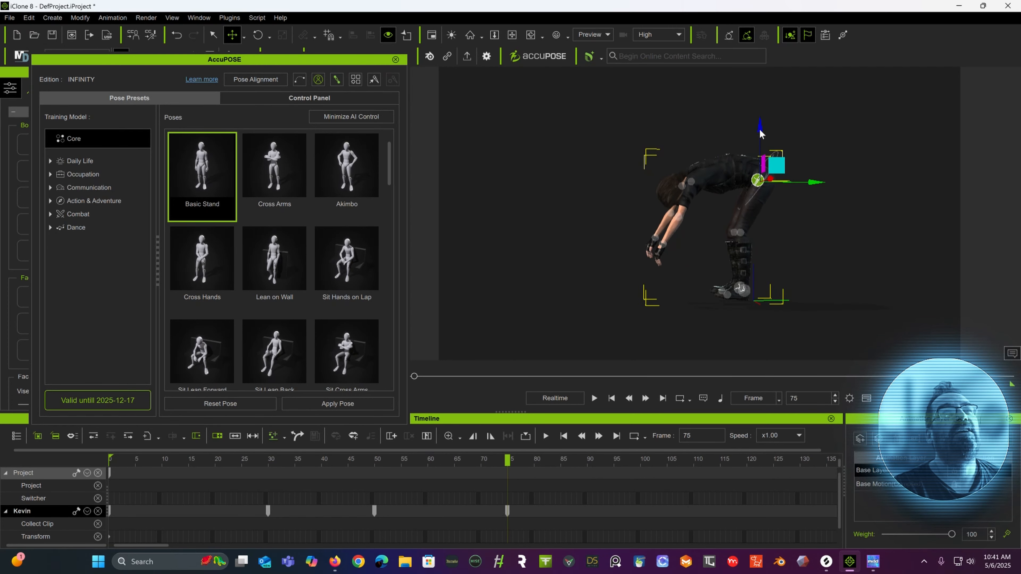
{"action": "left_click", "coordinate": [258, 36]}
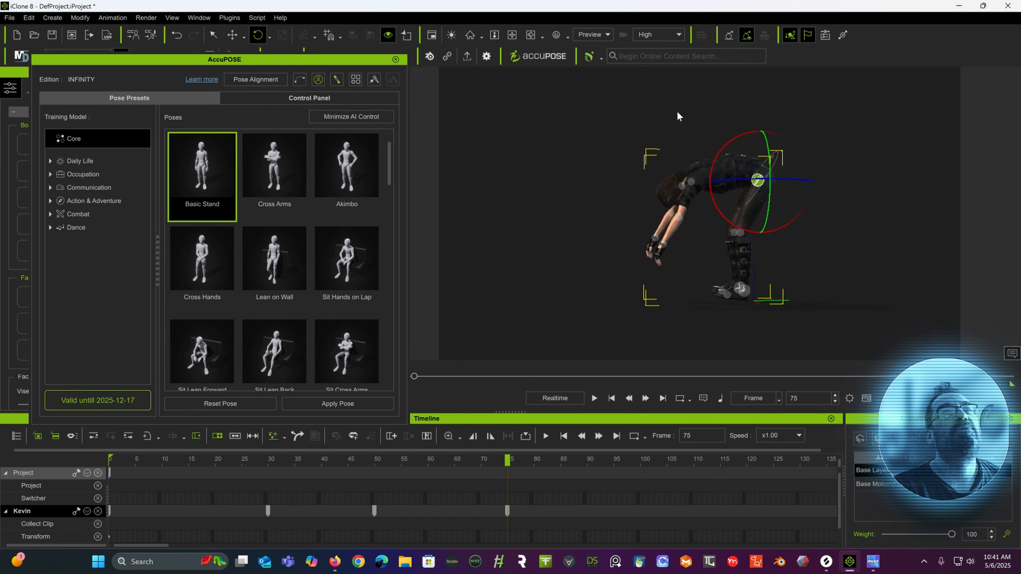
{"action": "left_click_drag", "start_coordinate": [722, 144], "coordinate": [755, 123]}
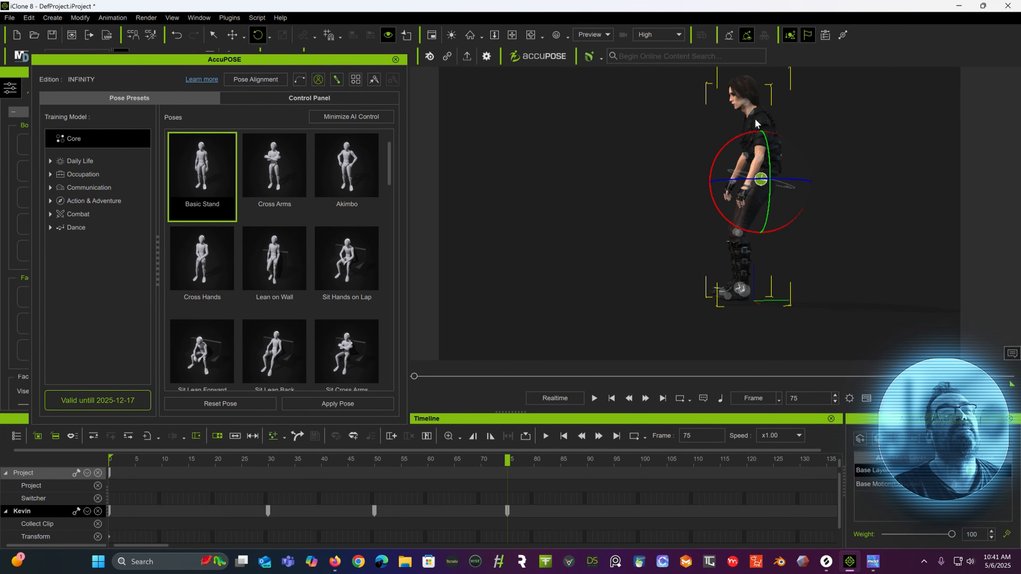
Step: Move the hips forward over the feet at frame 75 and fine-tune their rotation into a straight standing pose
{"action": "left_click", "coordinate": [232, 35]}
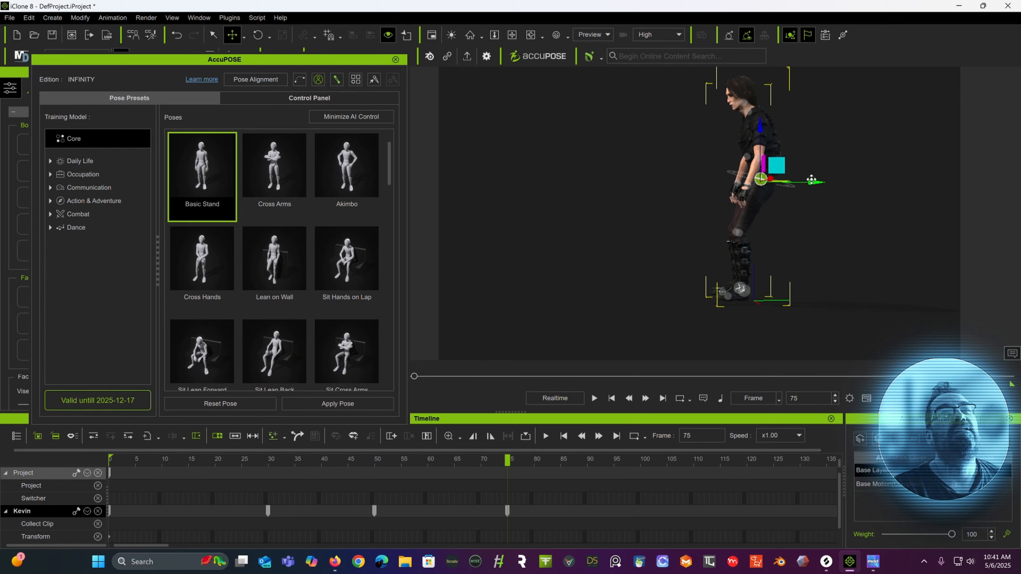
{"action": "left_click_drag", "start_coordinate": [811, 181], "coordinate": [779, 176]}
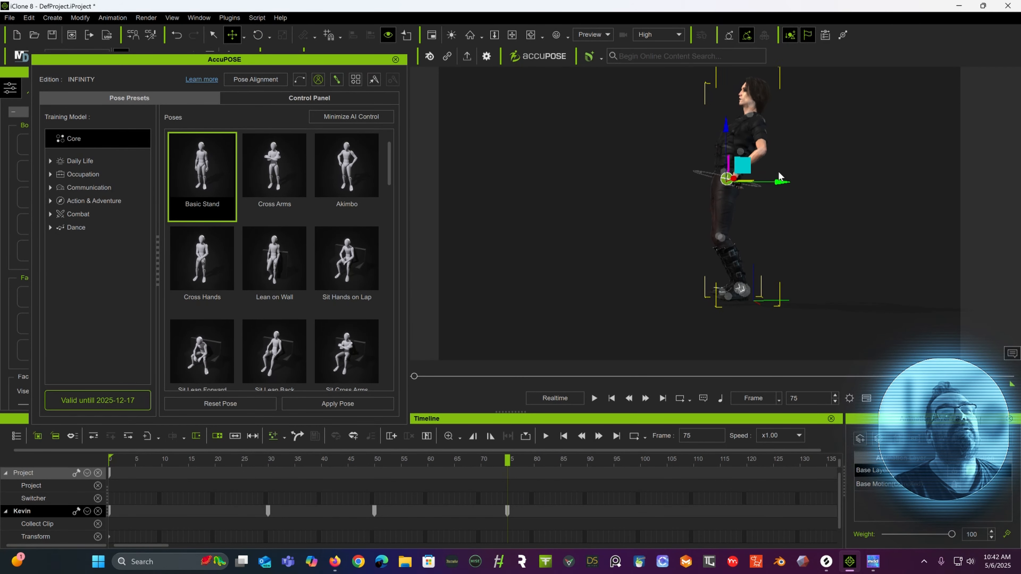
{"action": "right_click_drag", "start_coordinate": [684, 150], "coordinate": [884, 149], "text": "alt"}
{"action": "right_click_drag", "start_coordinate": [684, 213], "coordinate": [472, 191], "text": "alt"}
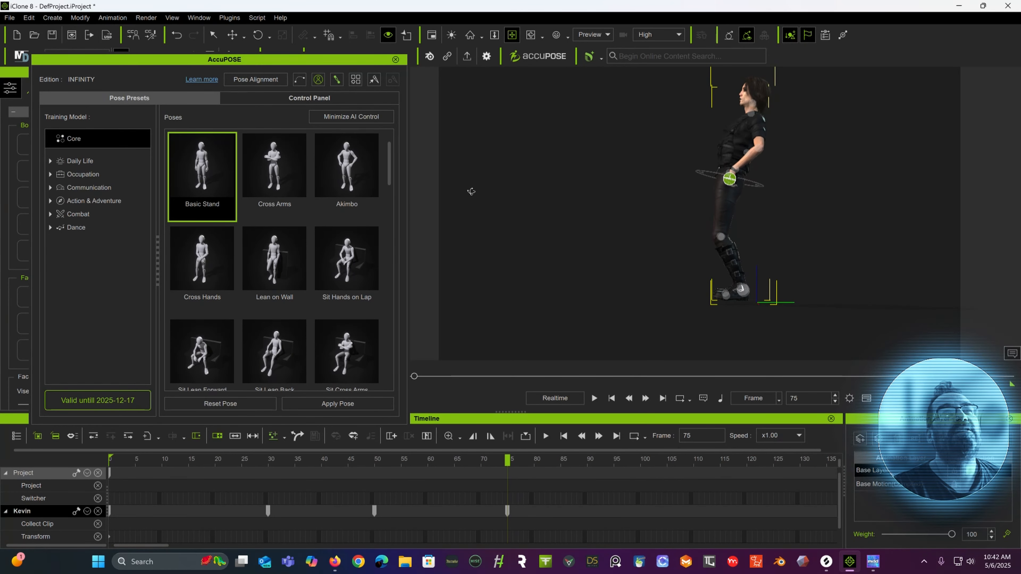
{"action": "left_click", "coordinate": [258, 35]}
{"action": "left_click_drag", "start_coordinate": [770, 151], "coordinate": [765, 139]}
{"action": "right_click_drag", "start_coordinate": [695, 144], "coordinate": [869, 207], "text": "alt"}
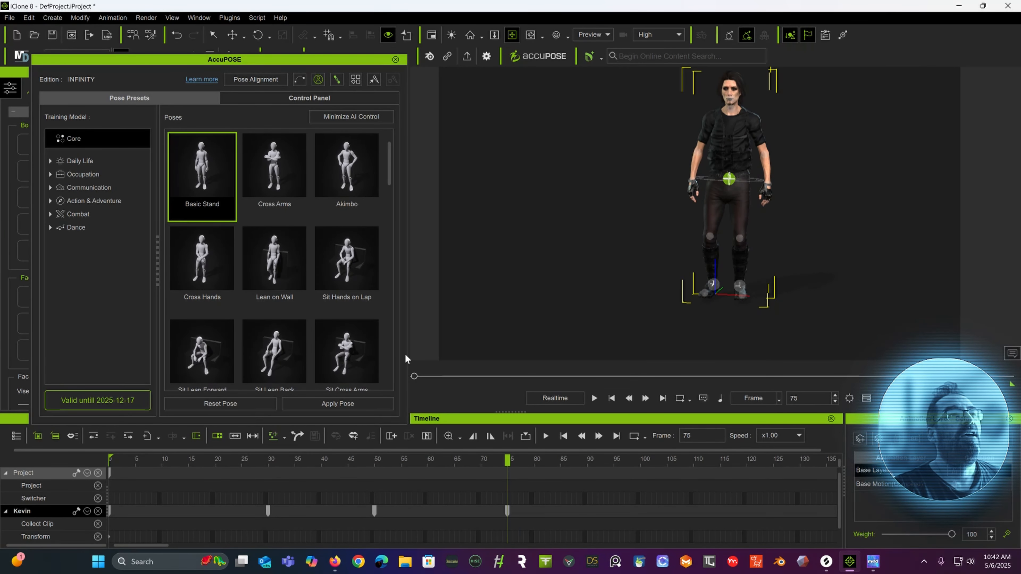
Step: Play the bending and standing animation from the first frame
{"action": "left_click", "coordinate": [111, 461]}
{"action": "key", "text": "space"}
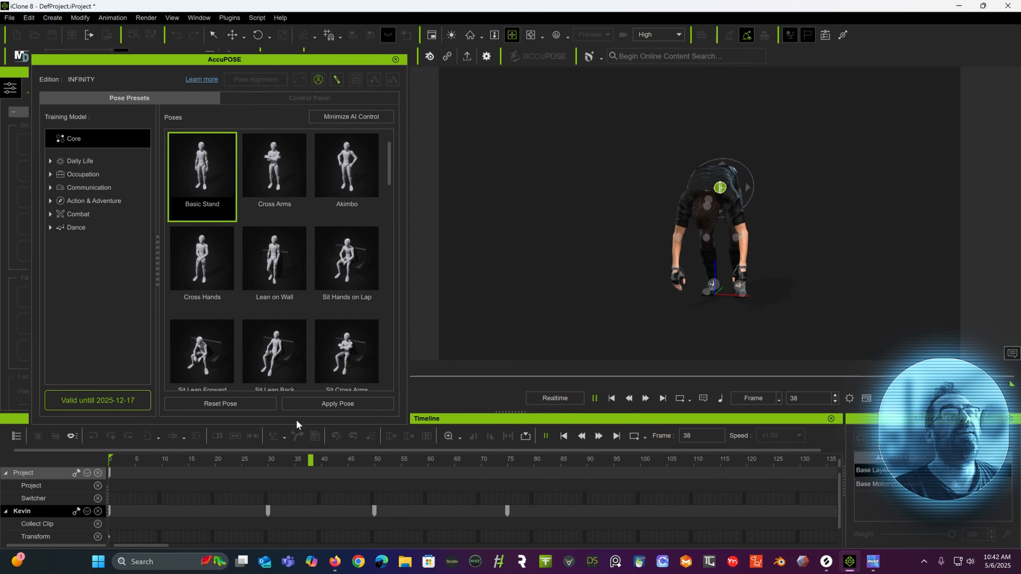
Step: Retime the character's pose keys by spreading the bend, crouch and stand-up keys to about frames 67, 145 and 200
{"action": "key", "text": "space"}
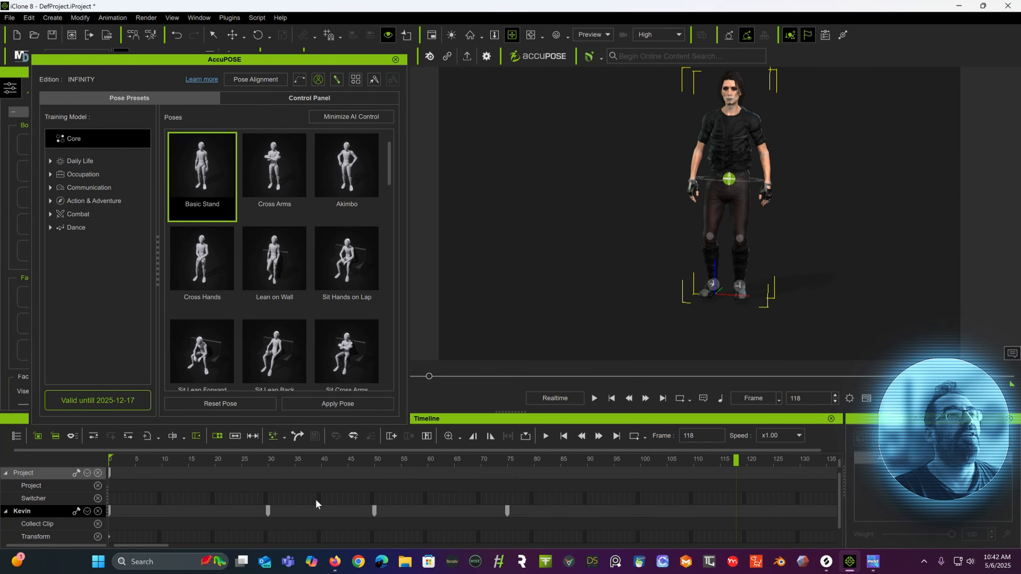
{"action": "left_click_drag", "start_coordinate": [216, 487], "coordinate": [476, 519]}
{"action": "left_click_drag", "start_coordinate": [227, 515], "coordinate": [555, 514]}
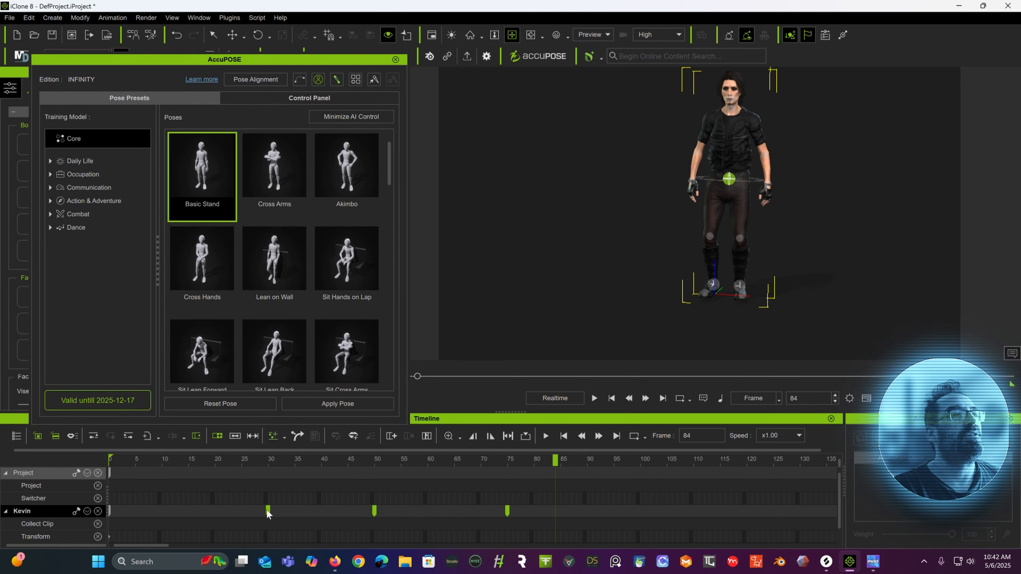
{"action": "left_click_drag", "start_coordinate": [268, 516], "coordinate": [453, 525]}
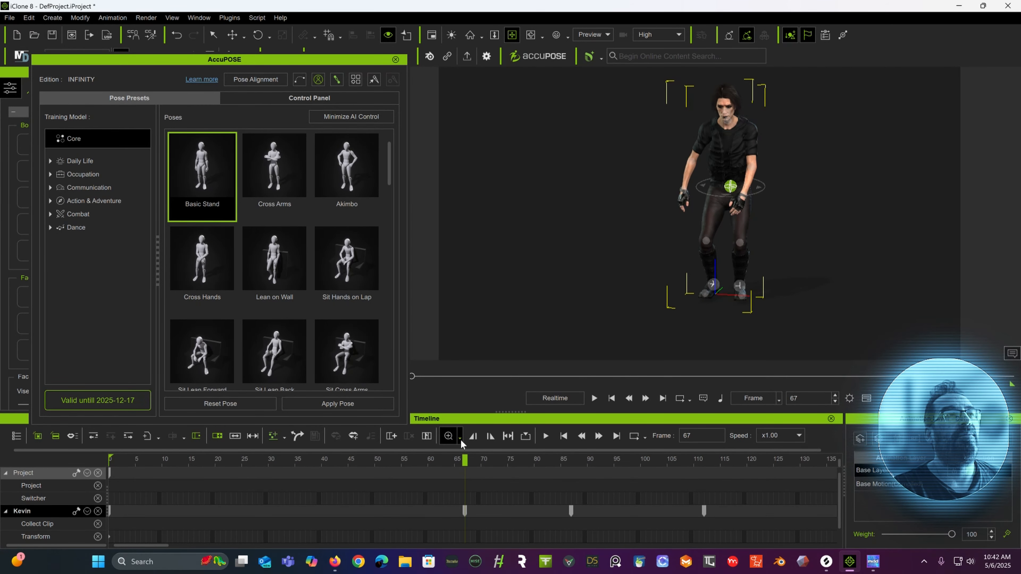
{"action": "scroll", "coordinate": [559, 525], "scroll_direction": "down", "scroll_amount": 5}
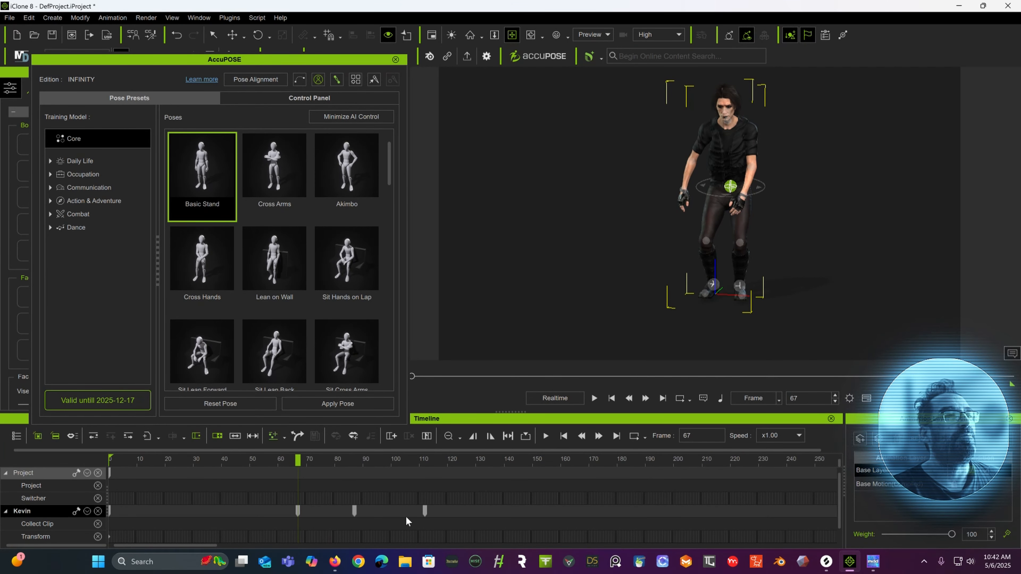
{"action": "left_click_drag", "start_coordinate": [425, 511], "coordinate": [673, 511]}
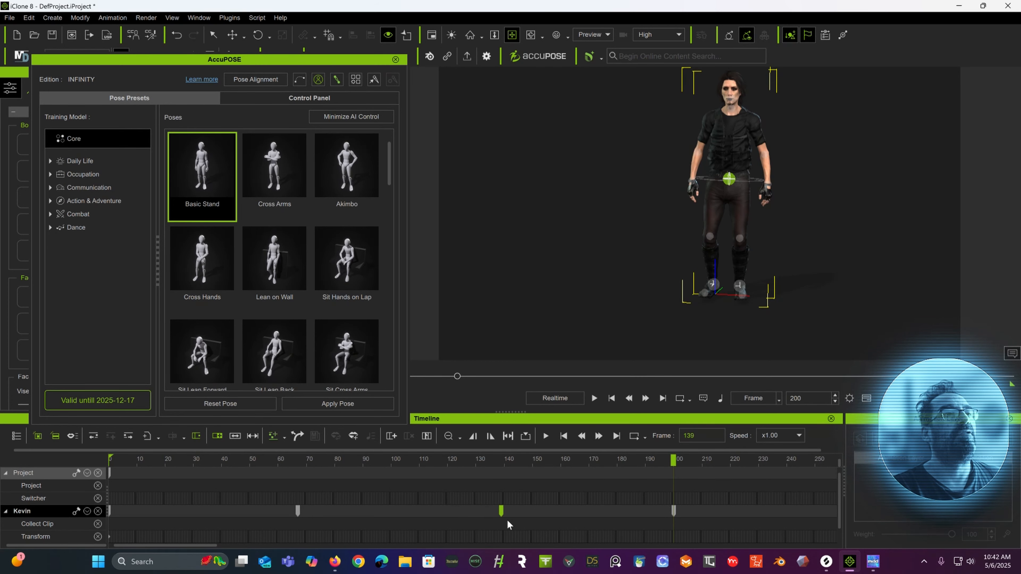
{"action": "left_click_drag", "start_coordinate": [508, 525], "coordinate": [521, 519]}
Step: Play the retimed animation from the first frame to check its slower pacing, and stop playback
{"action": "left_click", "coordinate": [111, 460]}
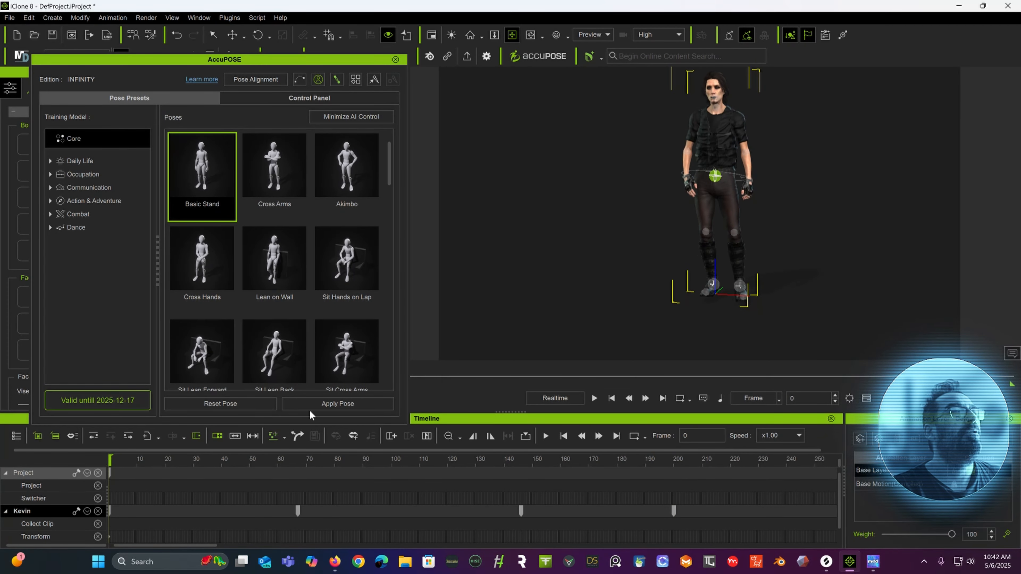
{"action": "key", "text": "space"}
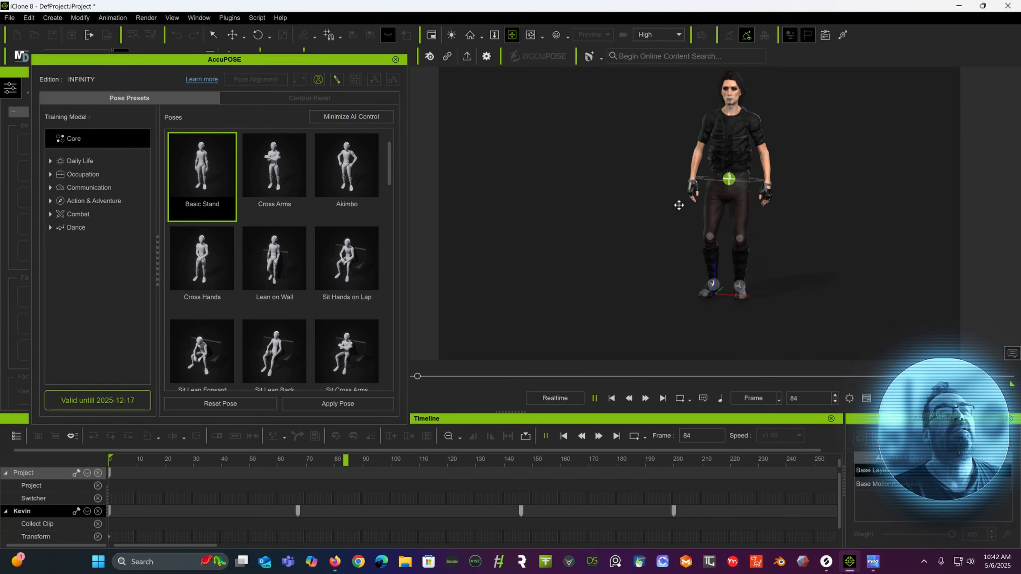
{"action": "key", "text": "space"}
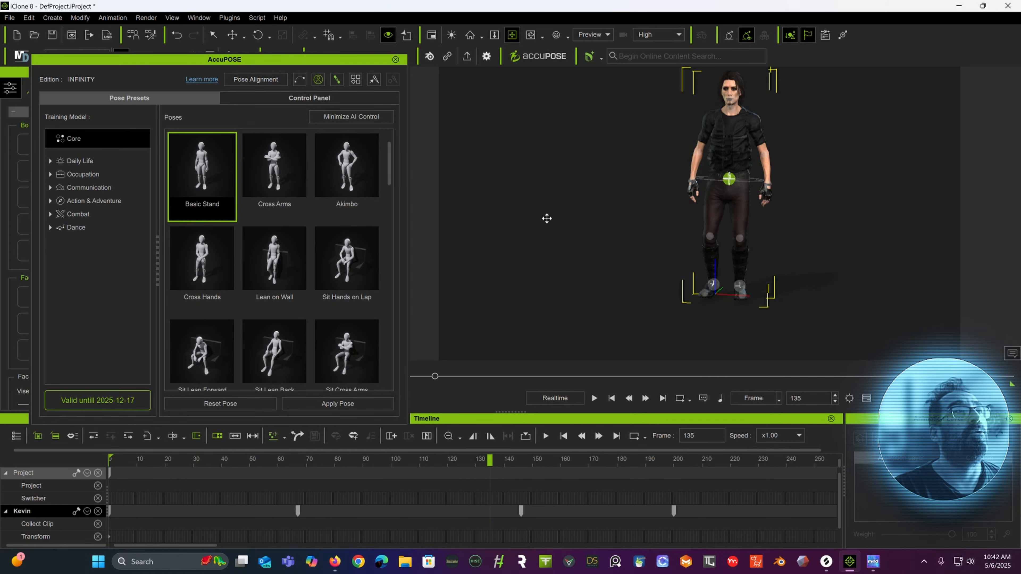
Step: Delete all the character's pose keys and the Default motion clip from the timeline
{"action": "left_click_drag", "start_coordinate": [720, 517], "coordinate": [214, 523]}
{"action": "key", "text": "Delete"}
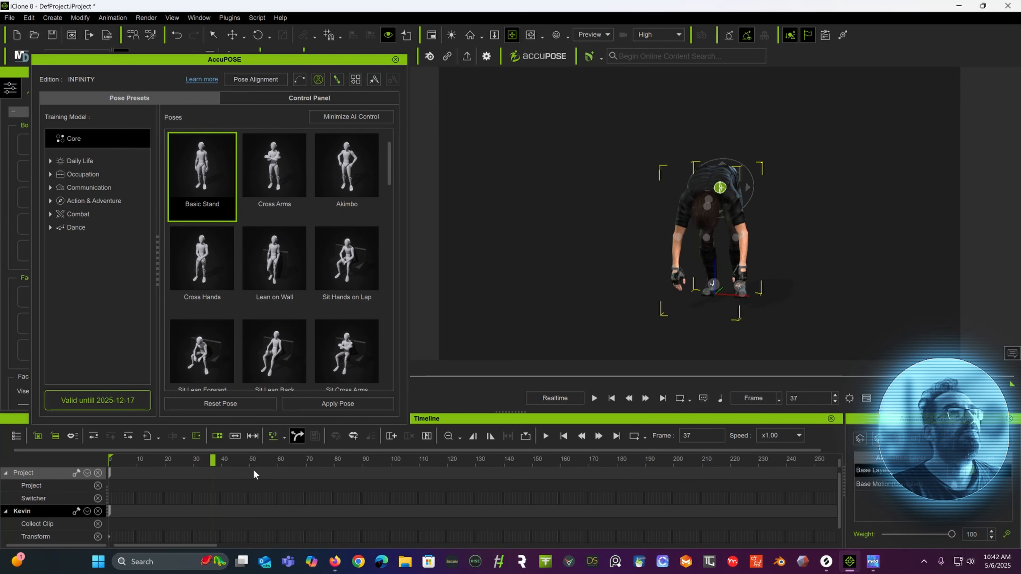
{"action": "left_click_drag", "start_coordinate": [123, 461], "coordinate": [92, 461]}
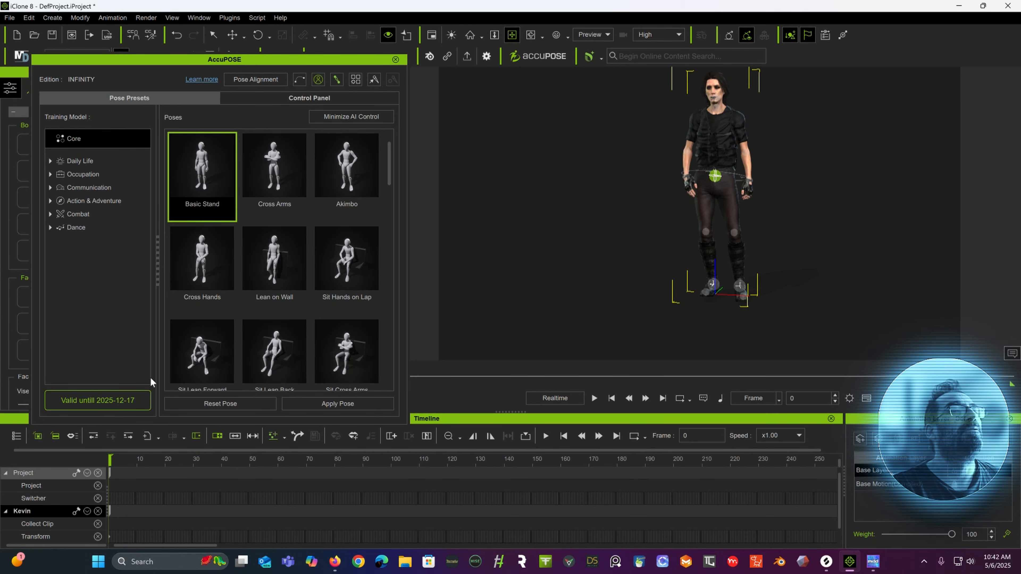
{"action": "left_click_drag", "start_coordinate": [259, 458], "coordinate": [241, 512]}
{"action": "scroll", "coordinate": [261, 503], "scroll_direction": "down", "scroll_amount": 1}
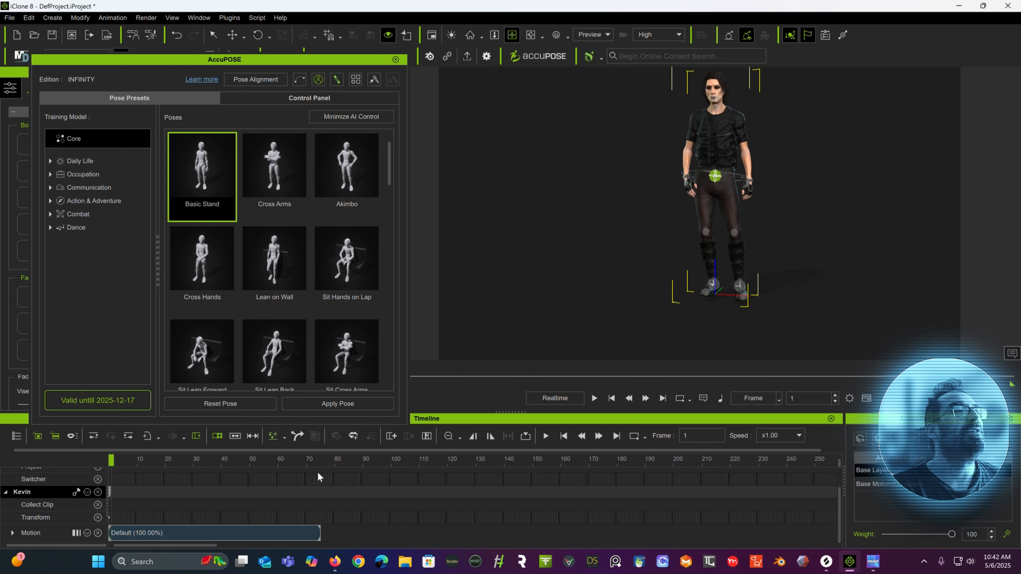
{"action": "left_click", "coordinate": [273, 532]}
{"action": "key", "text": "Delete"}
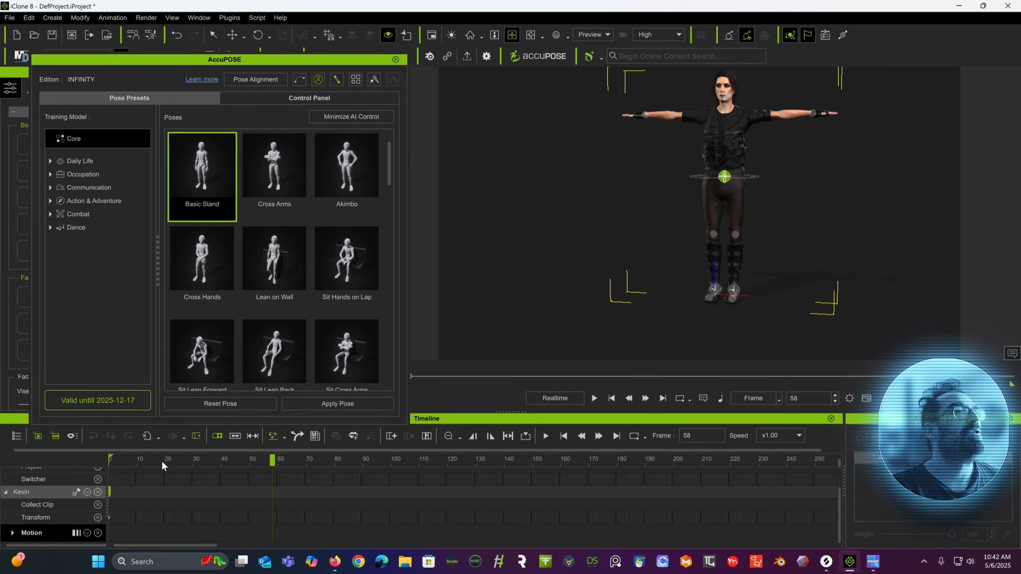
Step: Apply the Basic Stand pose preset to the character at the start of the timeline
{"action": "left_click_drag", "start_coordinate": [162, 465], "coordinate": [106, 459]}
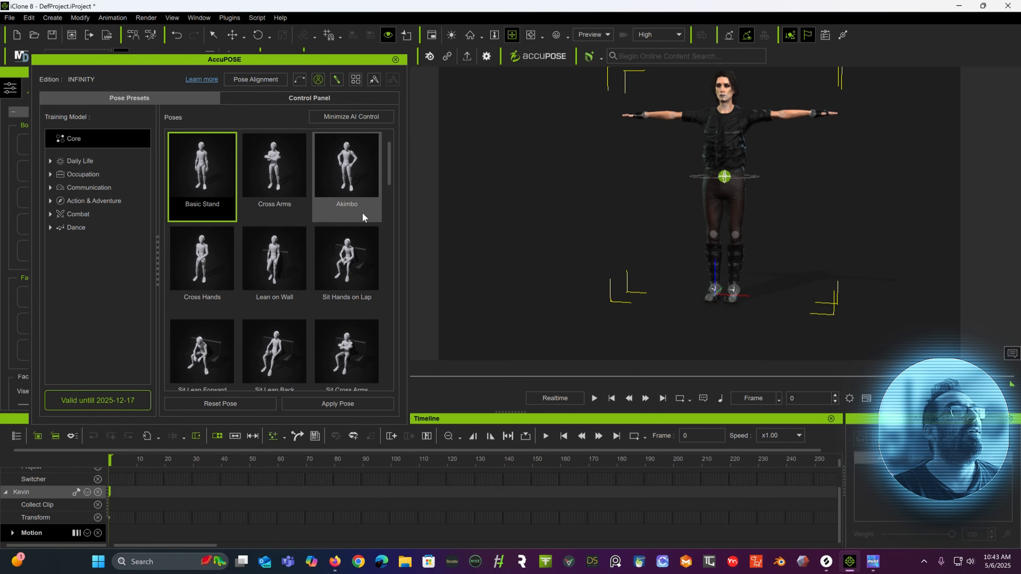
{"action": "scroll", "coordinate": [360, 217], "scroll_direction": "down", "scroll_amount": 2}
{"action": "scroll", "coordinate": [361, 219], "scroll_direction": "down", "scroll_amount": 3}
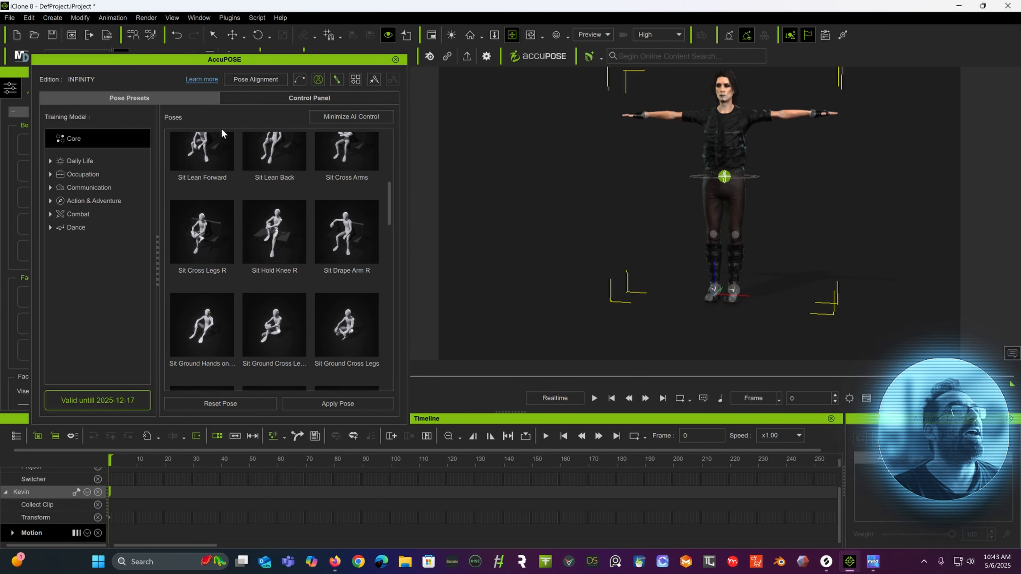
{"action": "scroll", "coordinate": [253, 208], "scroll_direction": "up", "scroll_amount": 2}
{"action": "scroll", "coordinate": [241, 189], "scroll_direction": "up", "scroll_amount": 2}
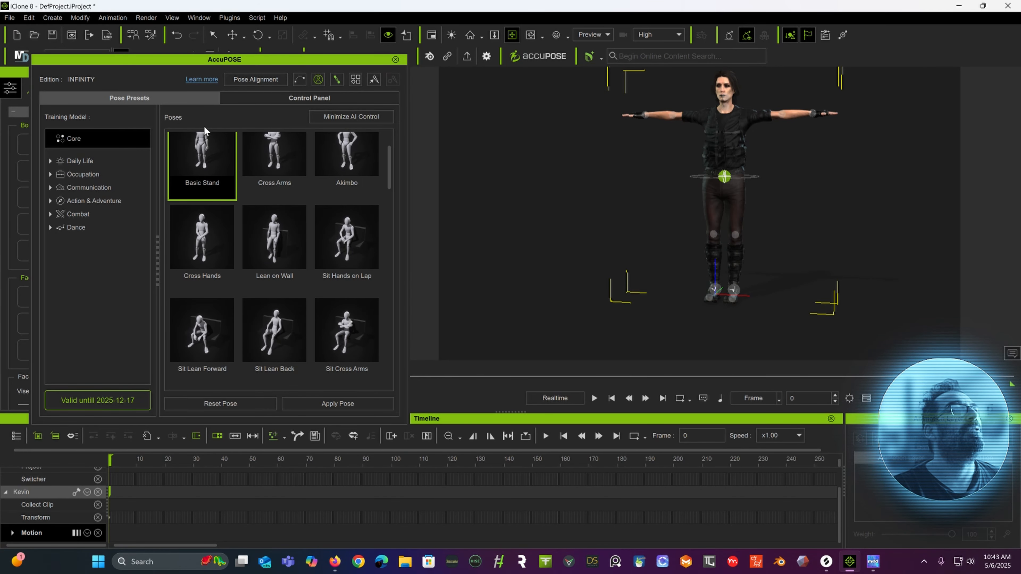
{"action": "double_click", "coordinate": [213, 164]}
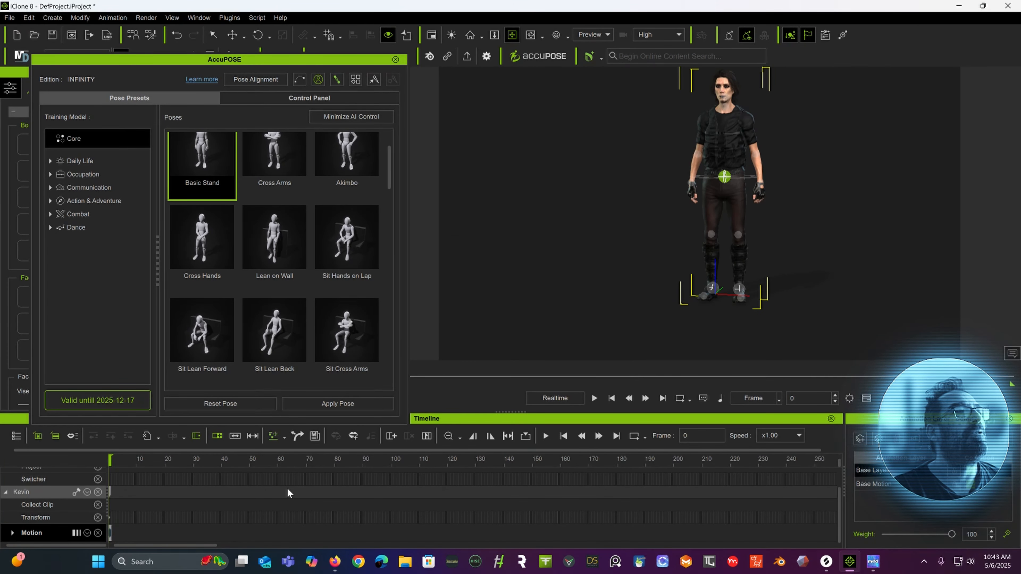
Step: Apply the Prone pose preset from the Core poses at frame 61 and scrub through the transition from standing
{"action": "left_click", "coordinate": [281, 466]}
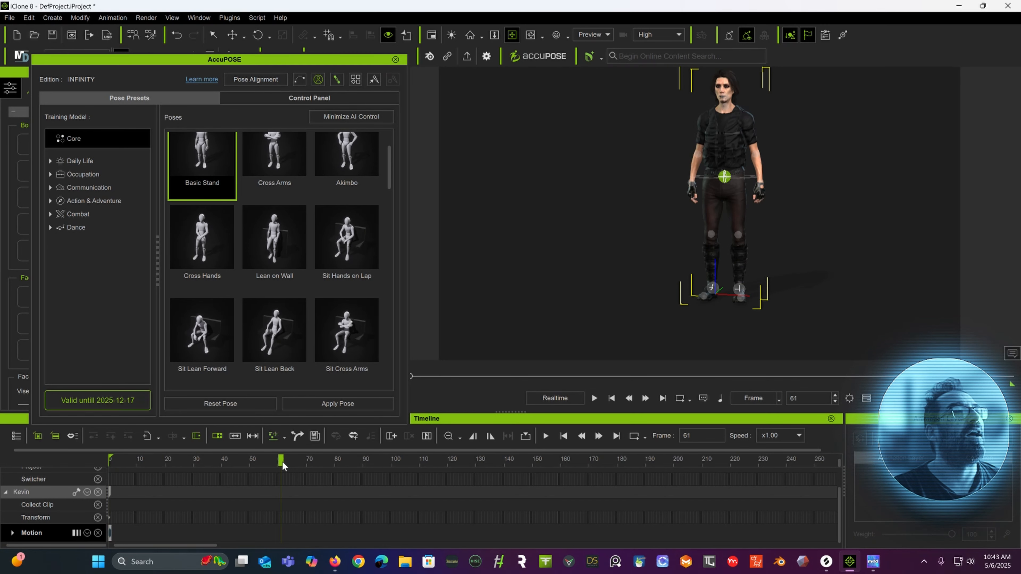
{"action": "scroll", "coordinate": [333, 326], "scroll_direction": "down", "scroll_amount": 2}
{"action": "scroll", "coordinate": [333, 326], "scroll_direction": "down", "scroll_amount": 5}
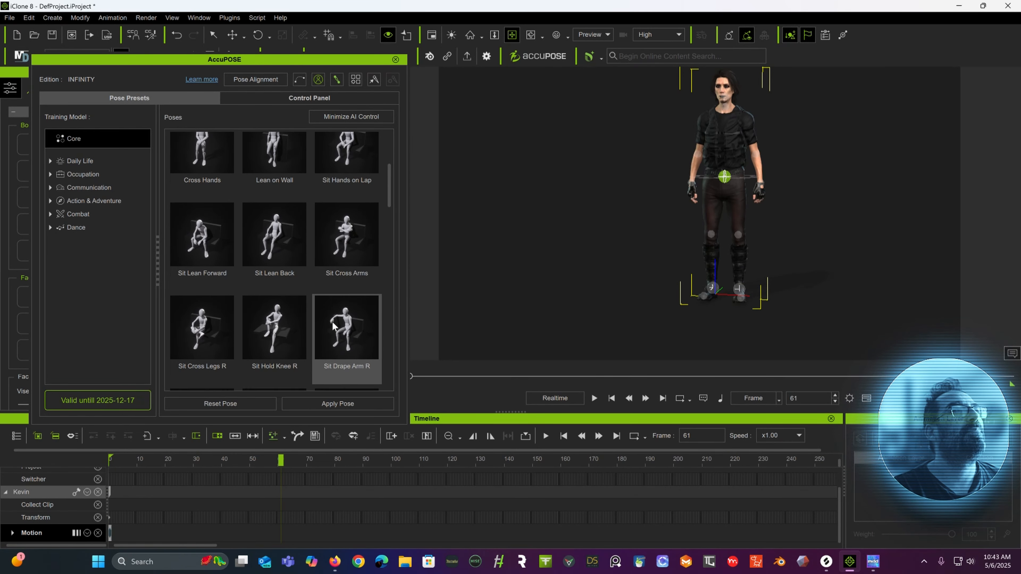
{"action": "scroll", "coordinate": [332, 322], "scroll_direction": "down", "scroll_amount": 8}
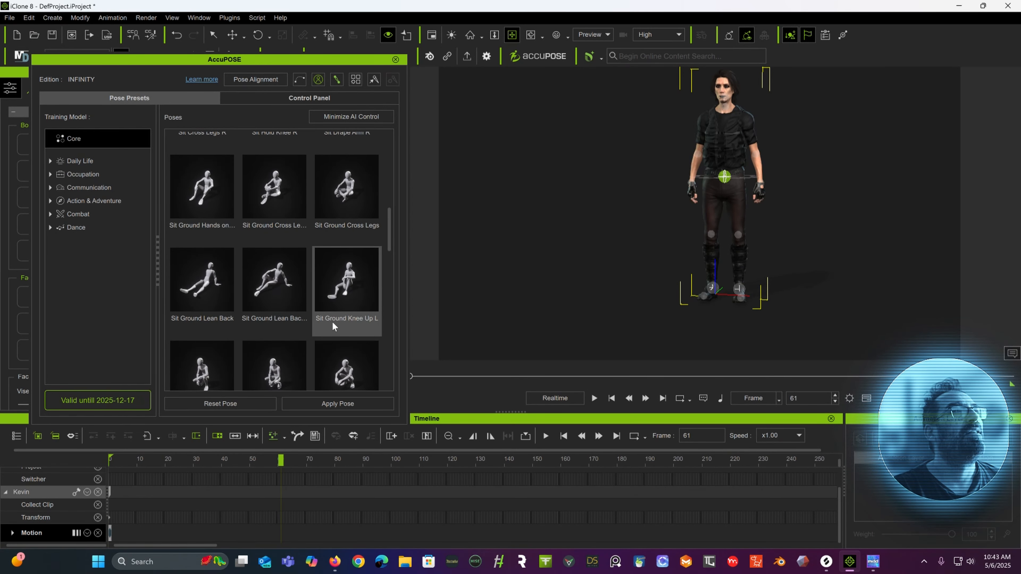
{"action": "scroll", "coordinate": [332, 322], "scroll_direction": "down", "scroll_amount": 6}
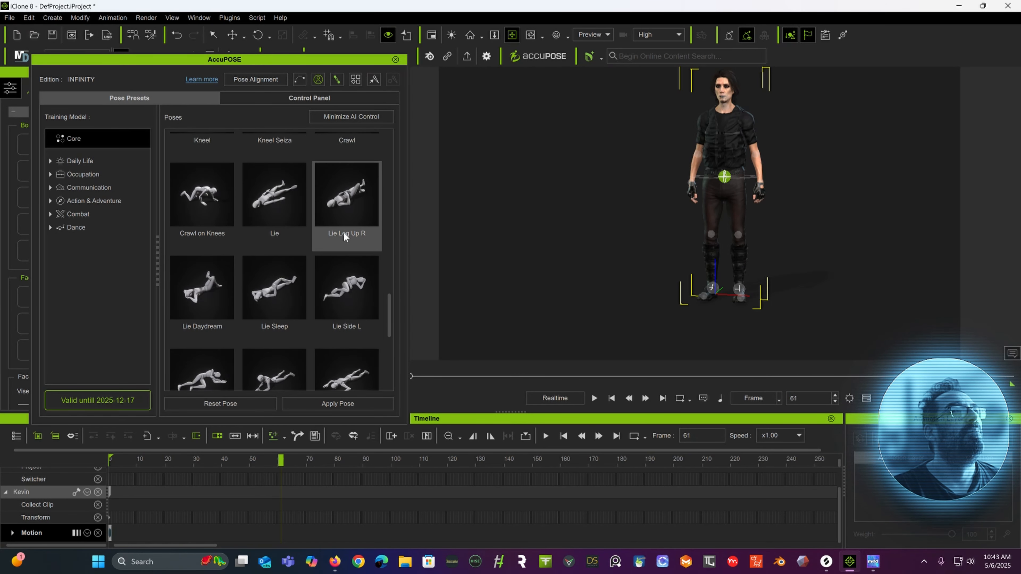
{"action": "scroll", "coordinate": [293, 246], "scroll_direction": "down", "scroll_amount": 3}
{"action": "scroll", "coordinate": [293, 247], "scroll_direction": "down", "scroll_amount": 2}
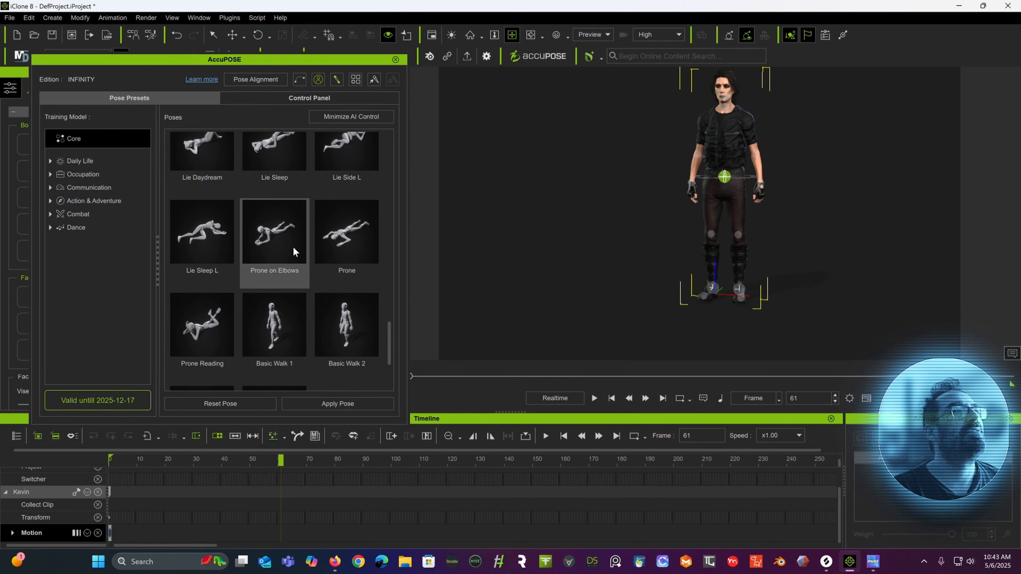
{"action": "double_click", "coordinate": [363, 237]}
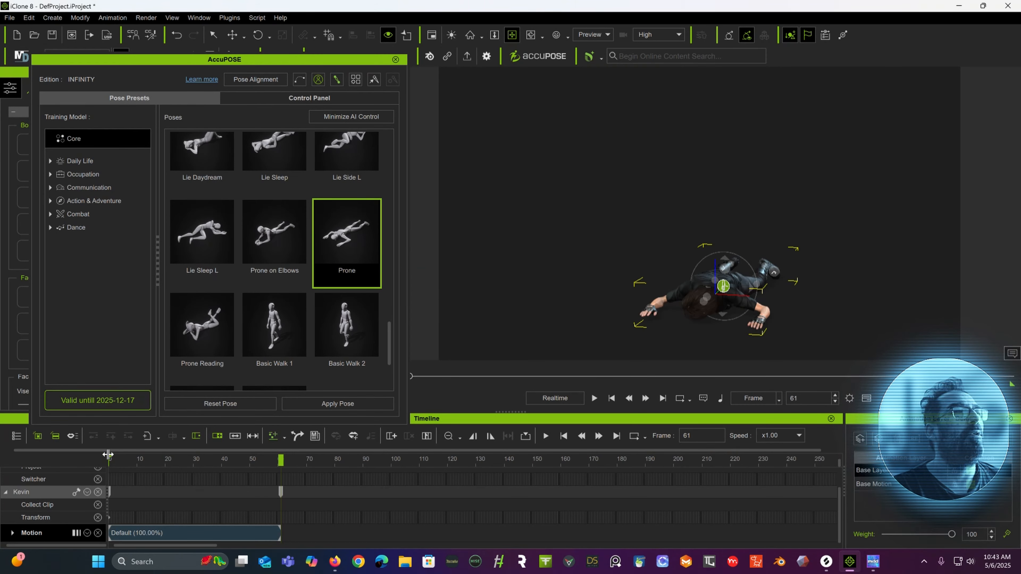
{"action": "left_click_drag", "start_coordinate": [118, 463], "coordinate": [293, 442]}
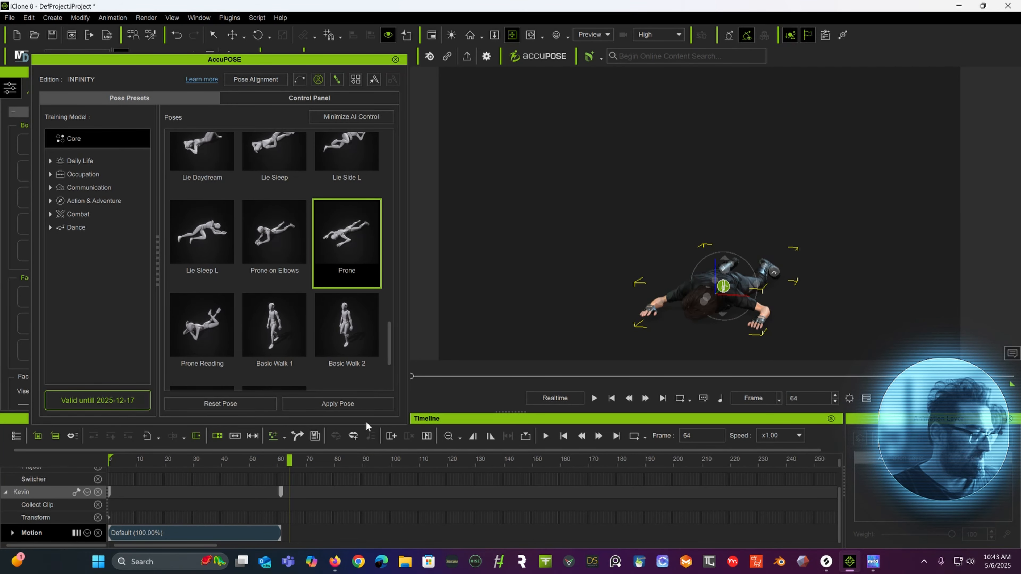
Step: At frame 93, rotate the hips to roll the prone character over onto its side
{"action": "right_click_drag", "start_coordinate": [592, 304], "coordinate": [449, 277]}
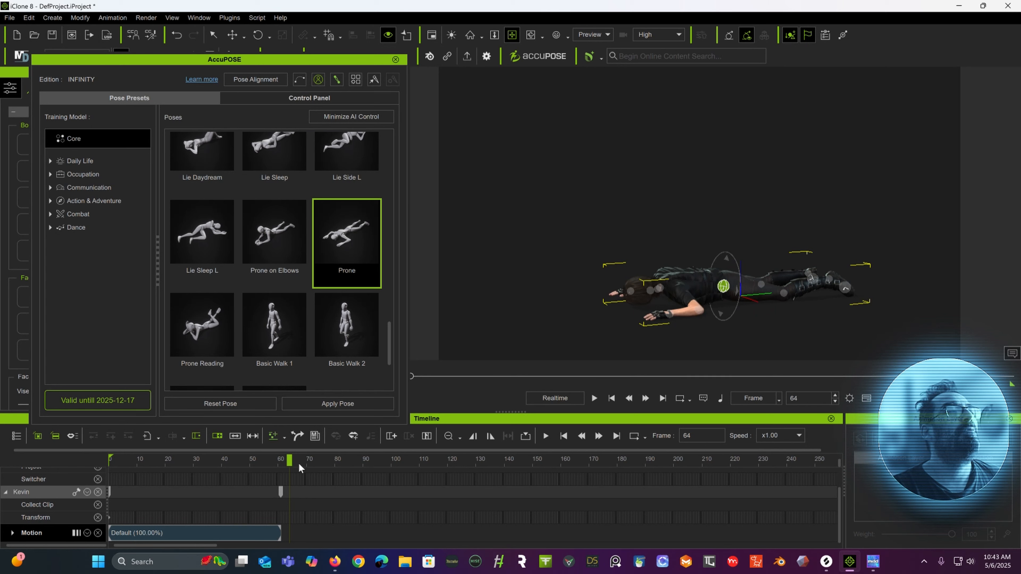
{"action": "left_click_drag", "start_coordinate": [299, 467], "coordinate": [373, 465]}
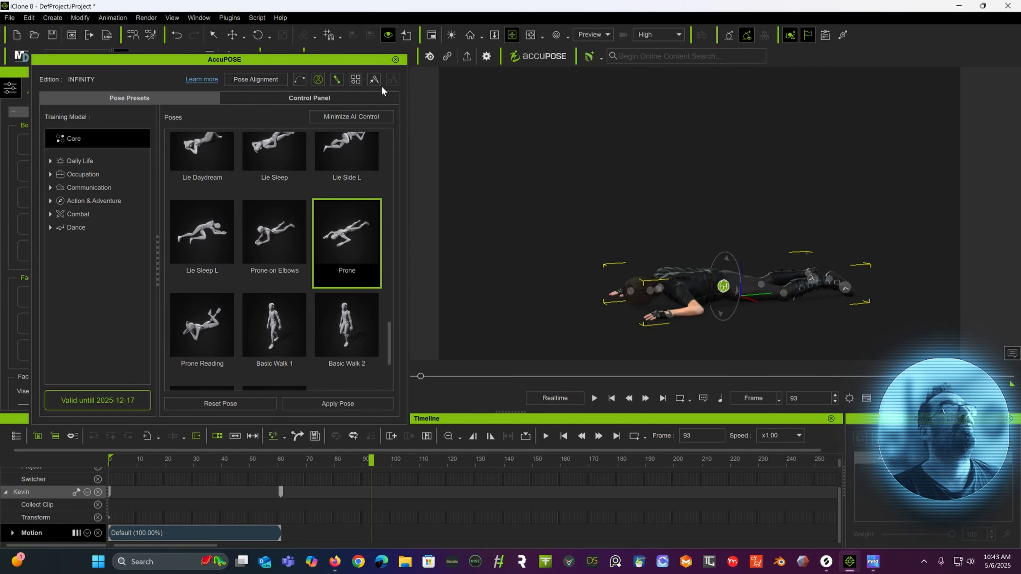
{"action": "left_click", "coordinate": [258, 34]}
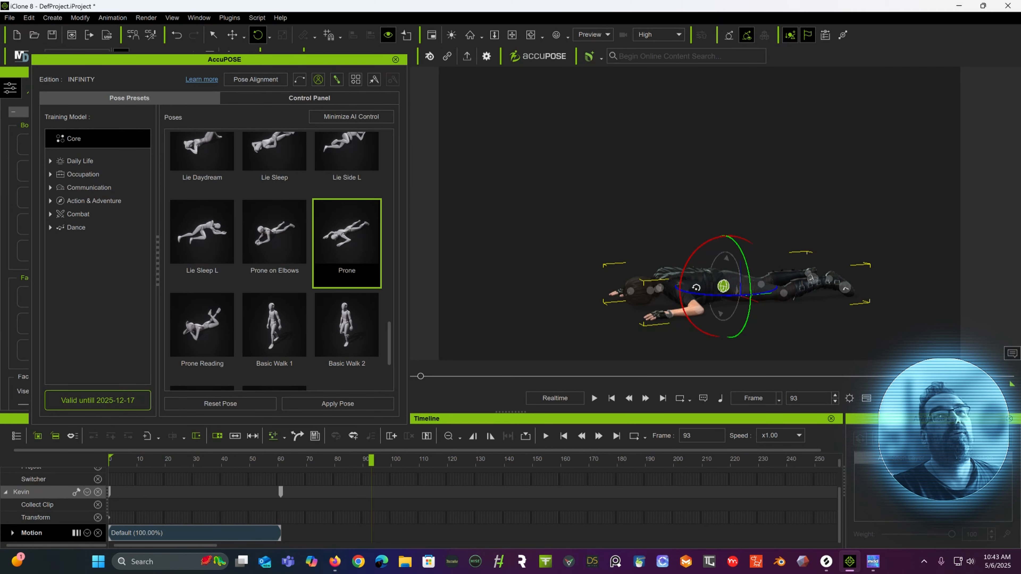
{"action": "left_click_drag", "start_coordinate": [744, 256], "coordinate": [698, 215]}
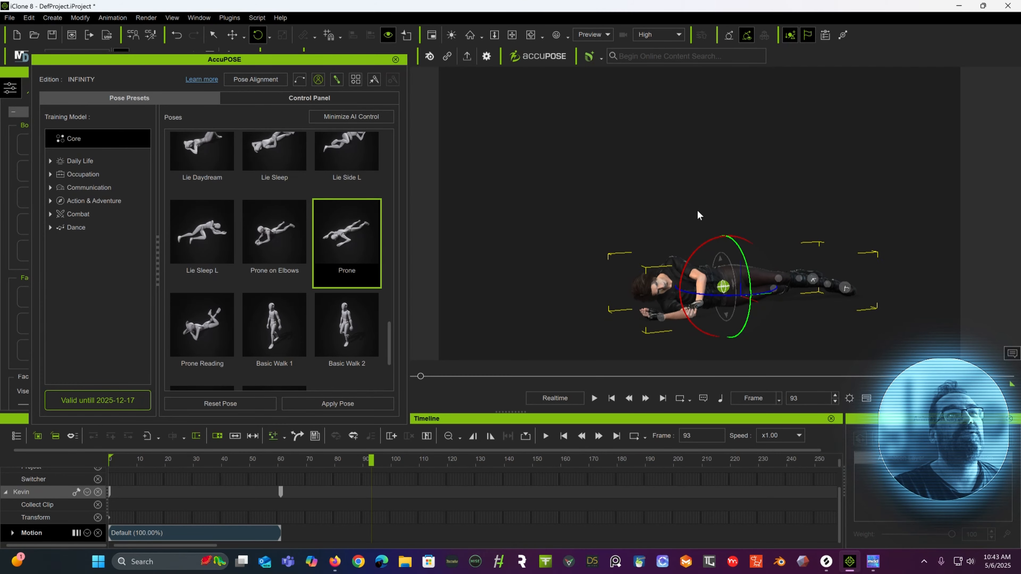
{"action": "left_click_drag", "start_coordinate": [702, 253], "coordinate": [668, 224], "text": "alt"}
Step: At frame 34, lower the hips and rotate them forward into a hands-and-knees pose between standing and prone
{"action": "left_click_drag", "start_coordinate": [329, 459], "coordinate": [205, 478]}
{"action": "right_click_drag", "start_coordinate": [722, 266], "coordinate": [618, 273]}
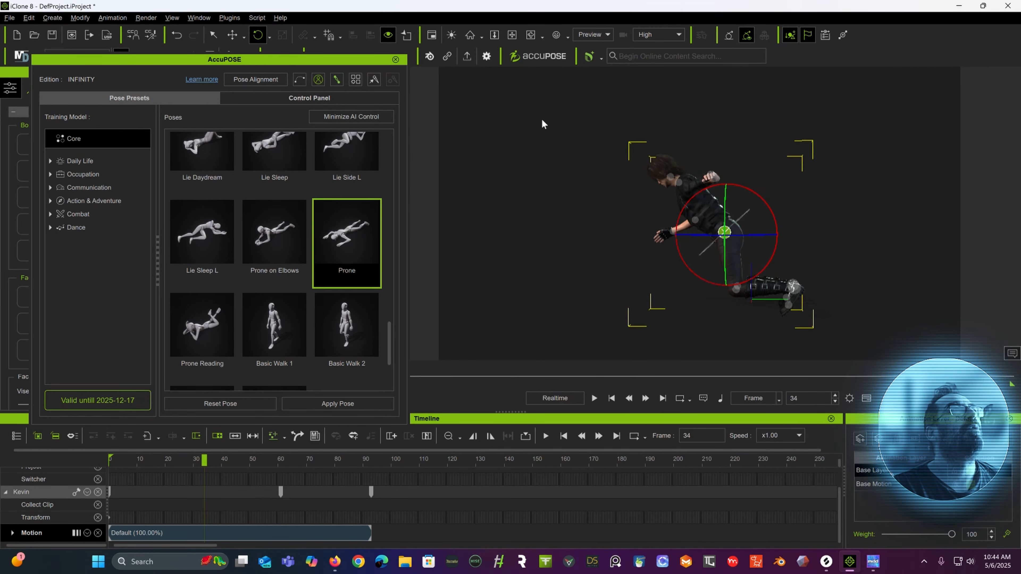
{"action": "left_click", "coordinate": [231, 35]}
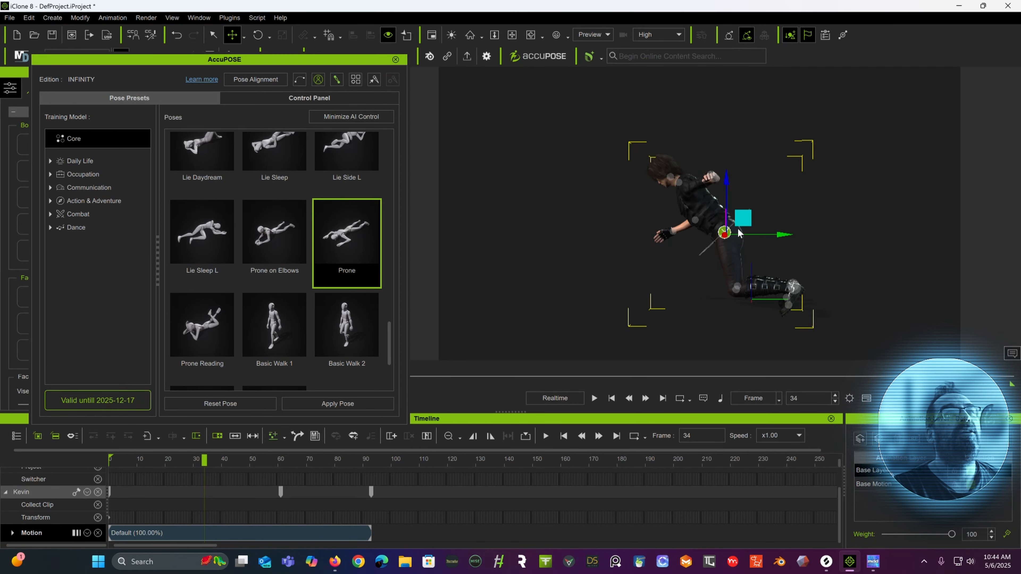
{"action": "left_click_drag", "start_coordinate": [724, 179], "coordinate": [738, 195]}
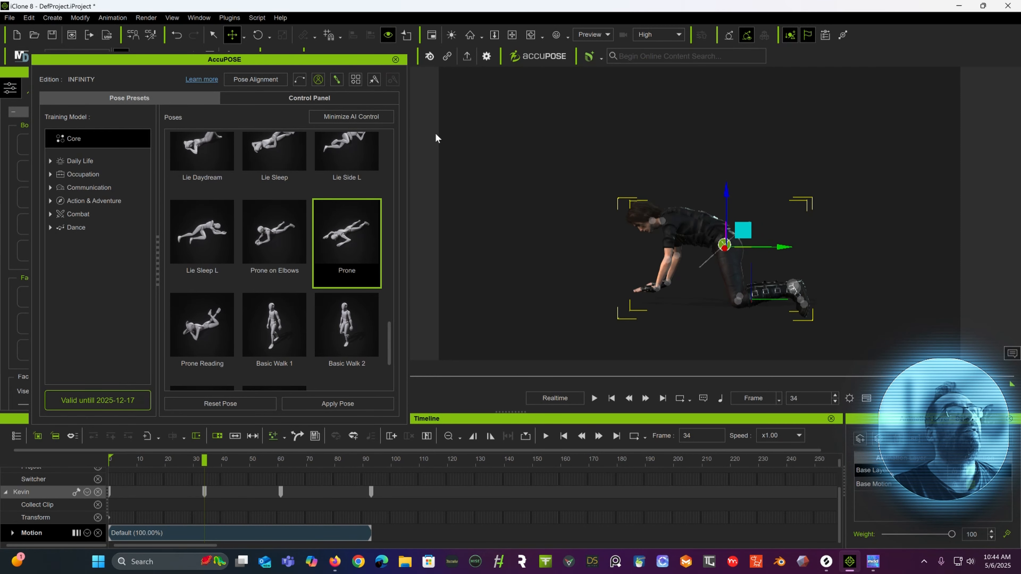
{"action": "left_click", "coordinate": [259, 36]}
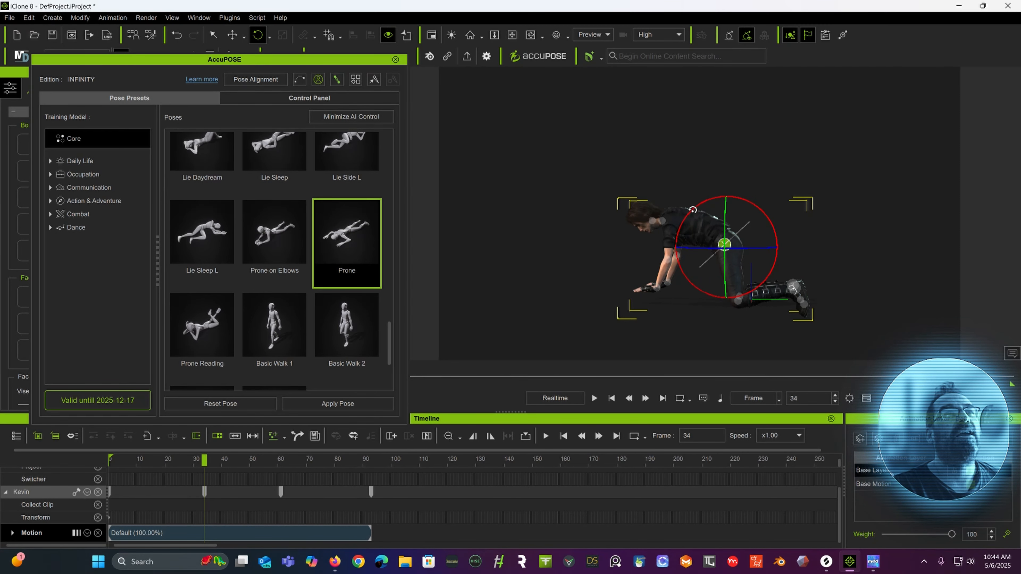
{"action": "left_click_drag", "start_coordinate": [692, 210], "coordinate": [684, 225]}
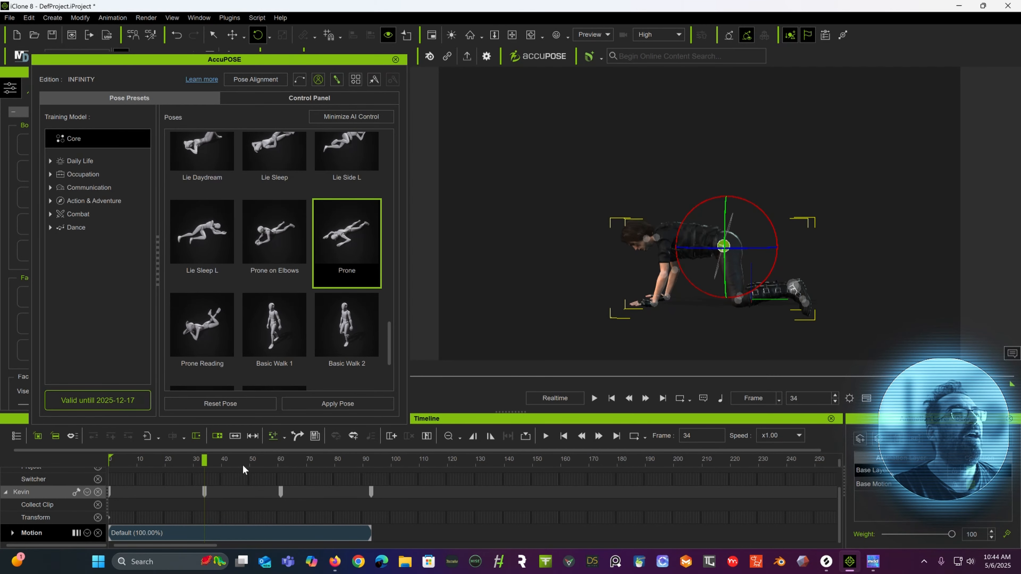
Step: Scrub through the fall and roll up to the last key, and examine the side-lying pose up close
{"action": "left_click_drag", "start_coordinate": [204, 459], "coordinate": [378, 464]}
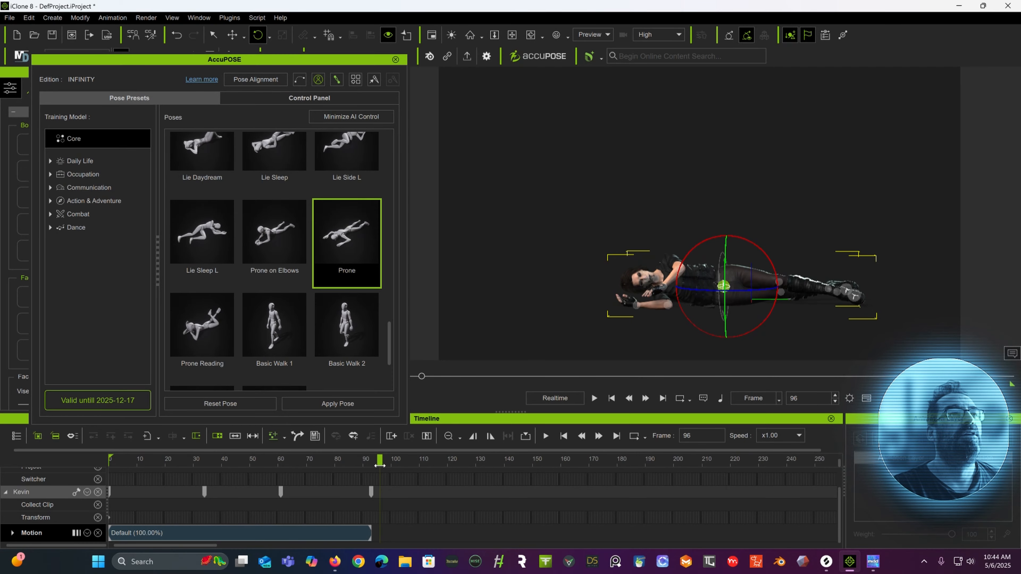
{"action": "left_click_drag", "start_coordinate": [614, 252], "coordinate": [678, 275], "text": "alt"}
{"action": "scroll", "coordinate": [686, 281], "scroll_direction": "up", "scroll_amount": 3}
{"action": "middle_click_drag", "start_coordinate": [686, 281], "coordinate": [672, 127]}
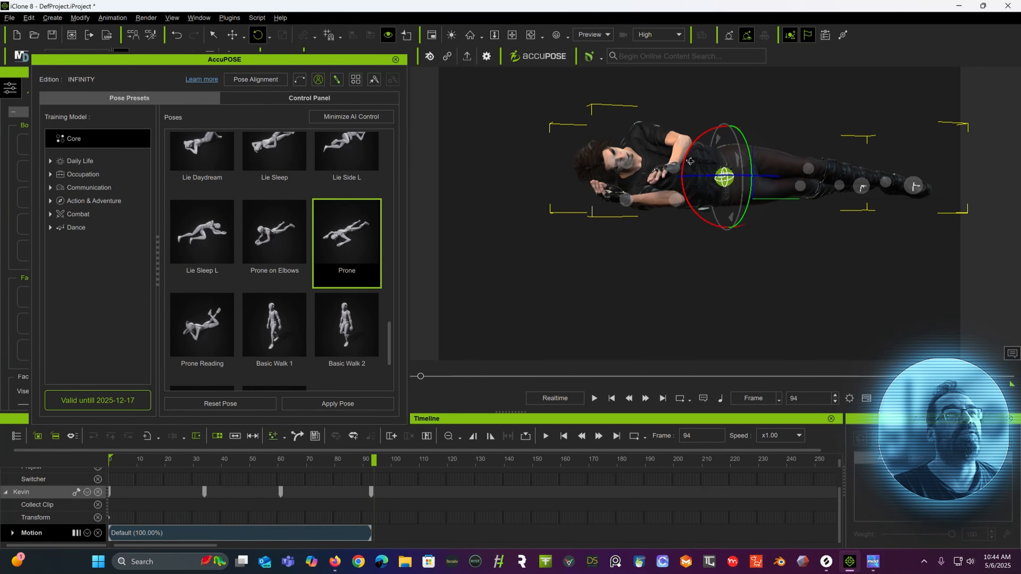
{"action": "left_click_drag", "start_coordinate": [672, 127], "coordinate": [613, 188], "text": "alt"}
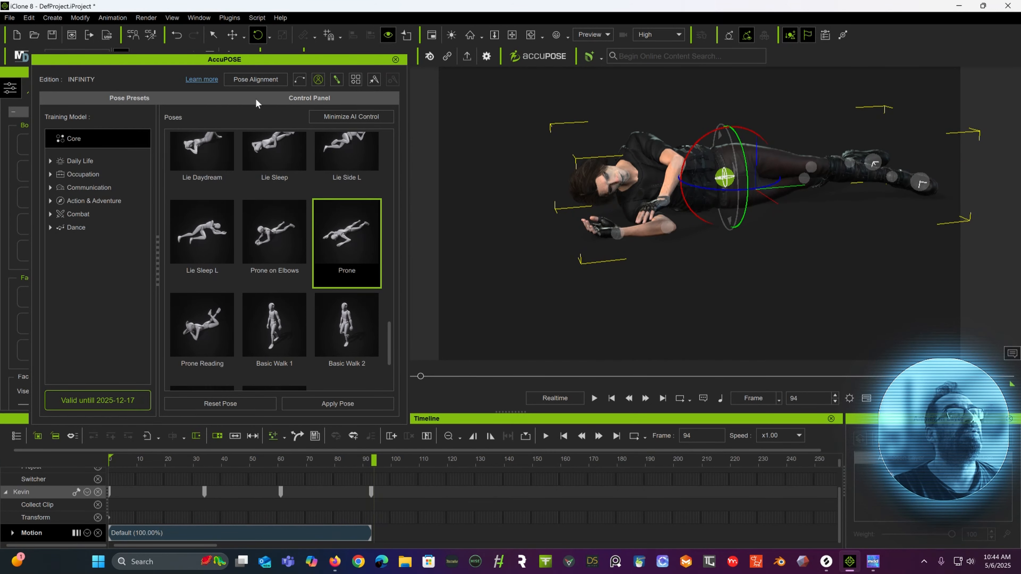
Step: At frame 78, midway through the roll, move the right hand up off the floor and in toward the face
{"action": "left_click", "coordinate": [301, 102]}
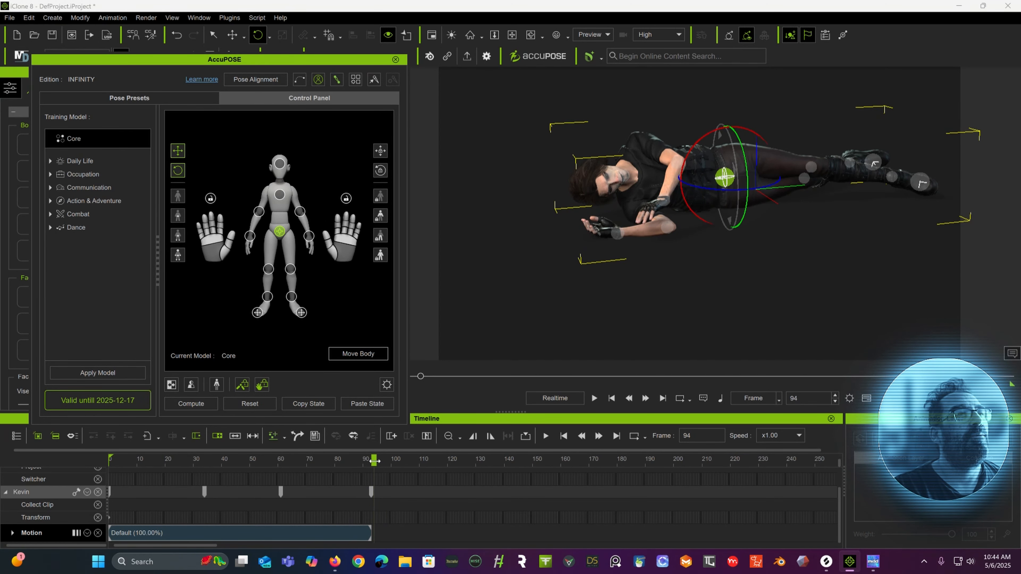
{"action": "left_click_drag", "start_coordinate": [374, 462], "coordinate": [372, 463]}
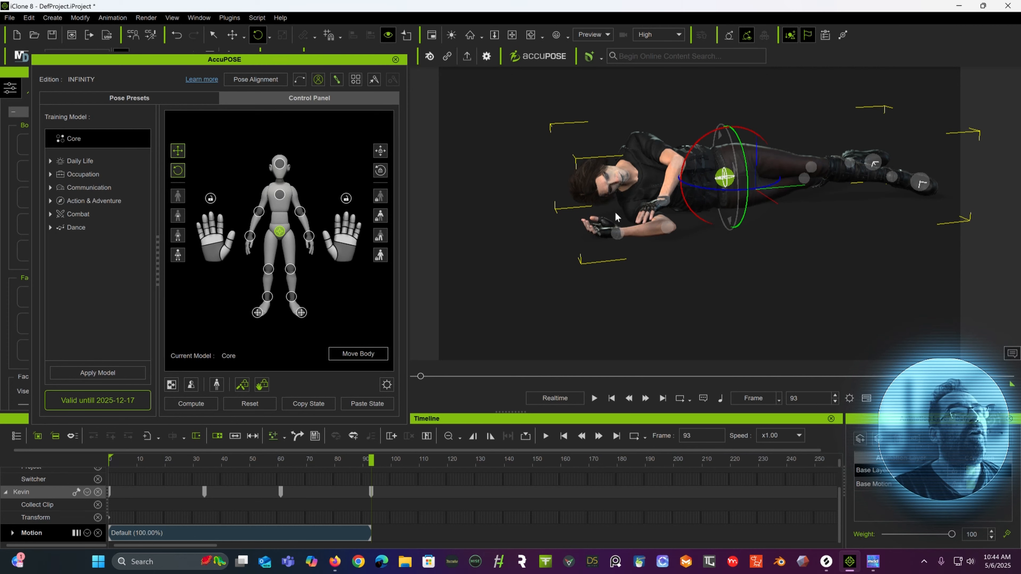
{"action": "left_click", "coordinate": [330, 461]}
{"action": "right_click_drag", "start_coordinate": [569, 170], "coordinate": [725, 143], "text": "alt"}
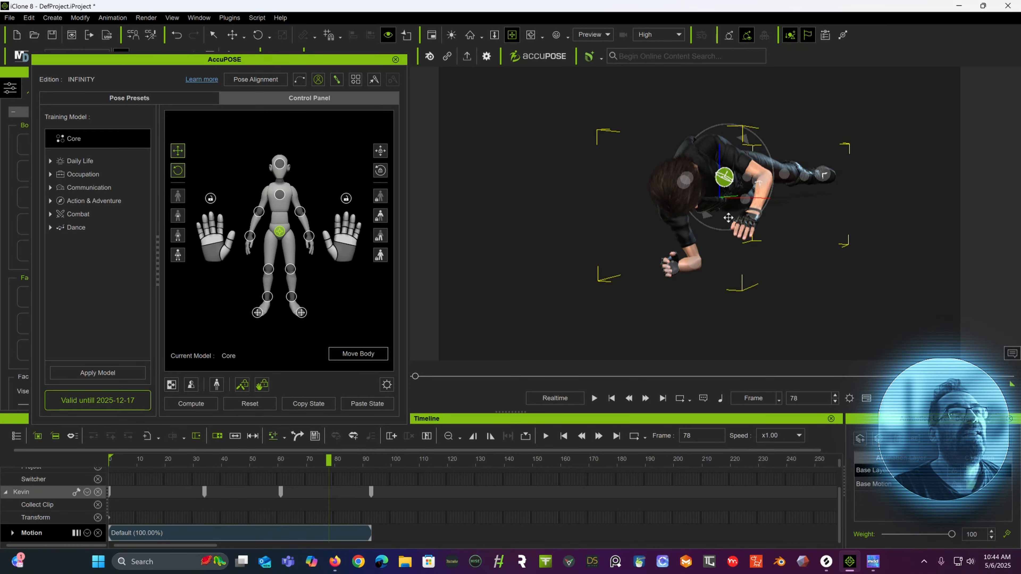
{"action": "right_click_drag", "start_coordinate": [715, 256], "coordinate": [662, 255], "text": "alt"}
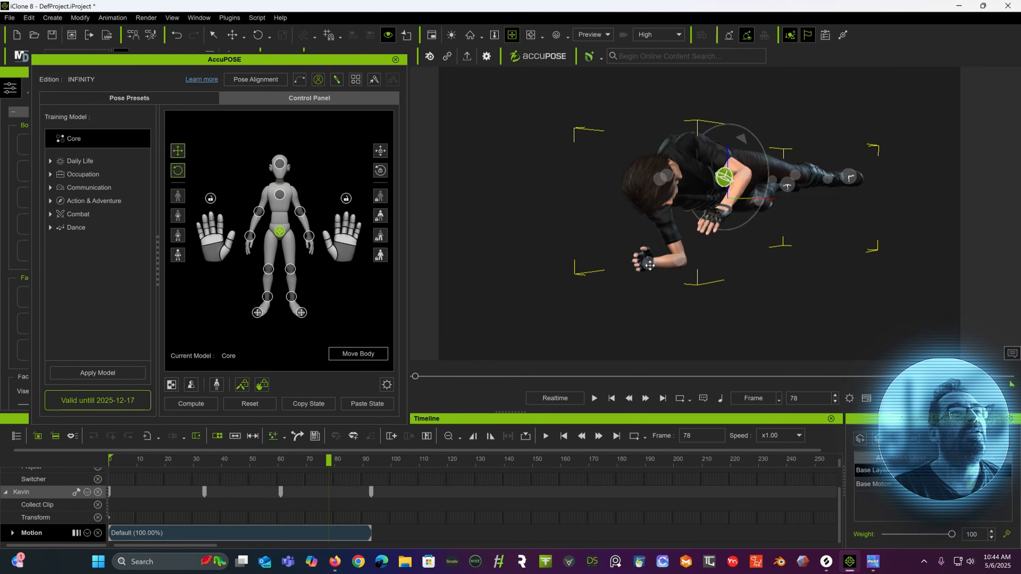
{"action": "left_click", "coordinate": [249, 237]}
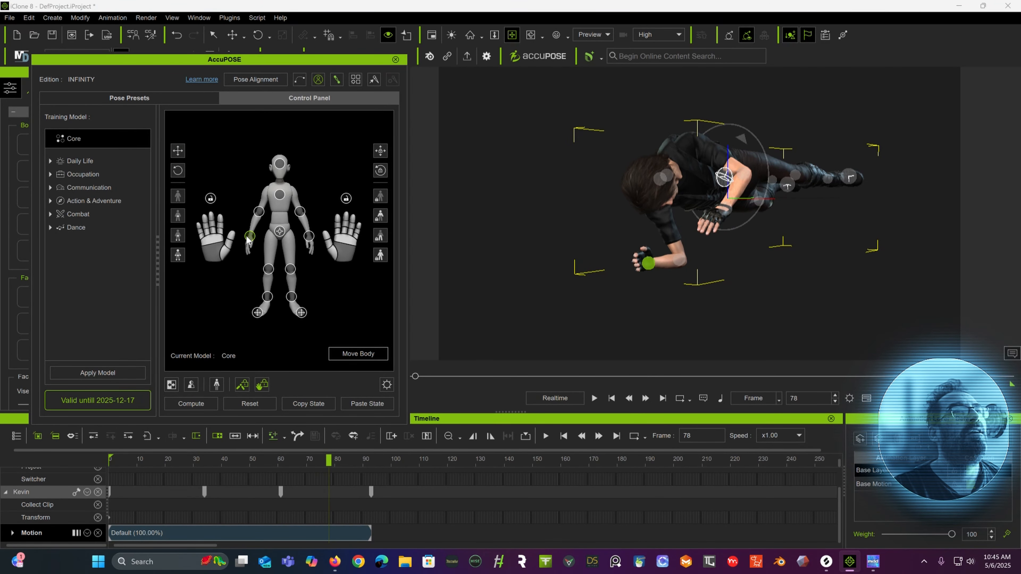
{"action": "left_click", "coordinate": [230, 36]}
{"action": "left_click_drag", "start_coordinate": [675, 257], "coordinate": [672, 176]}
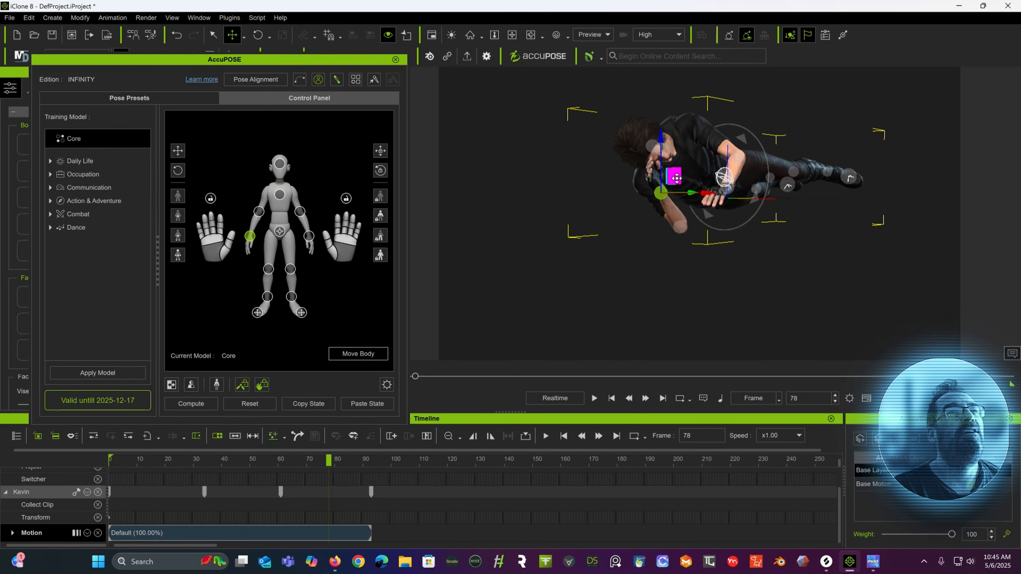
{"action": "right_click_drag", "start_coordinate": [673, 176], "coordinate": [766, 193], "text": "alt"}
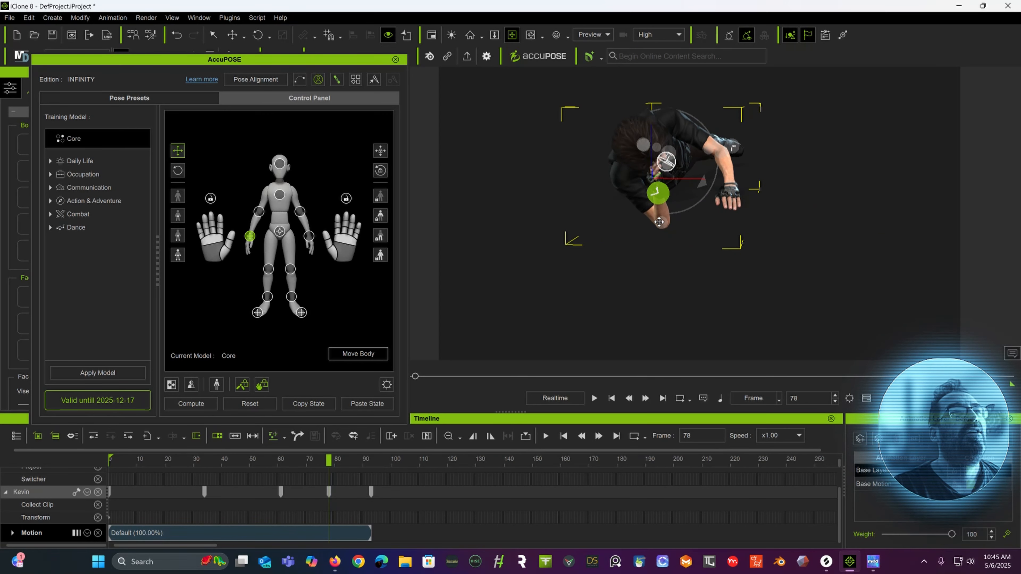
Step: At frame 78, reposition the right elbow upward to adjust how the arm folds during the roll
{"action": "left_click", "coordinate": [260, 211]}
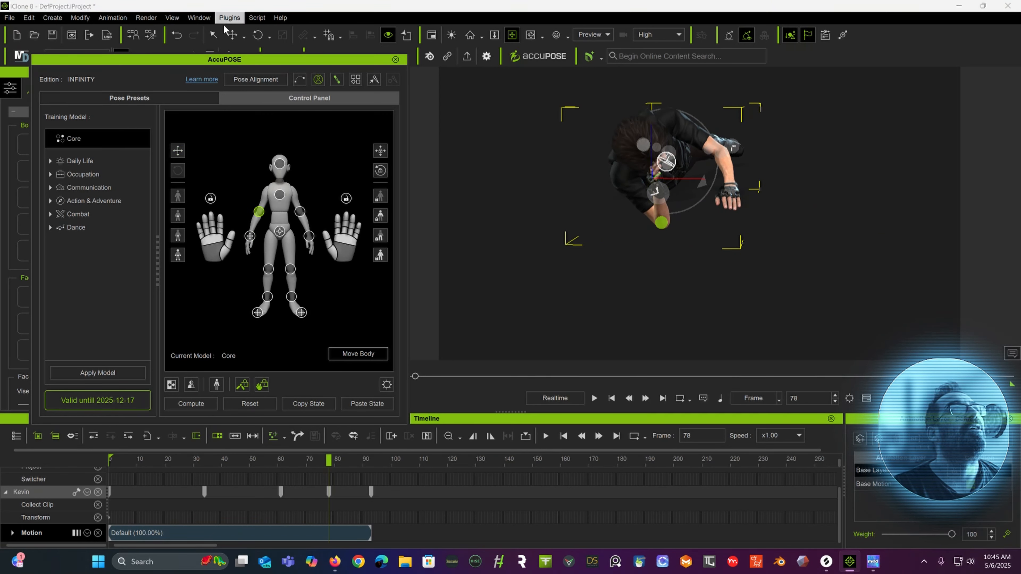
{"action": "left_click", "coordinate": [233, 35]}
{"action": "left_click_drag", "start_coordinate": [685, 205], "coordinate": [686, 177]}
{"action": "right_click_drag", "start_coordinate": [687, 176], "coordinate": [477, 151], "text": "alt"}
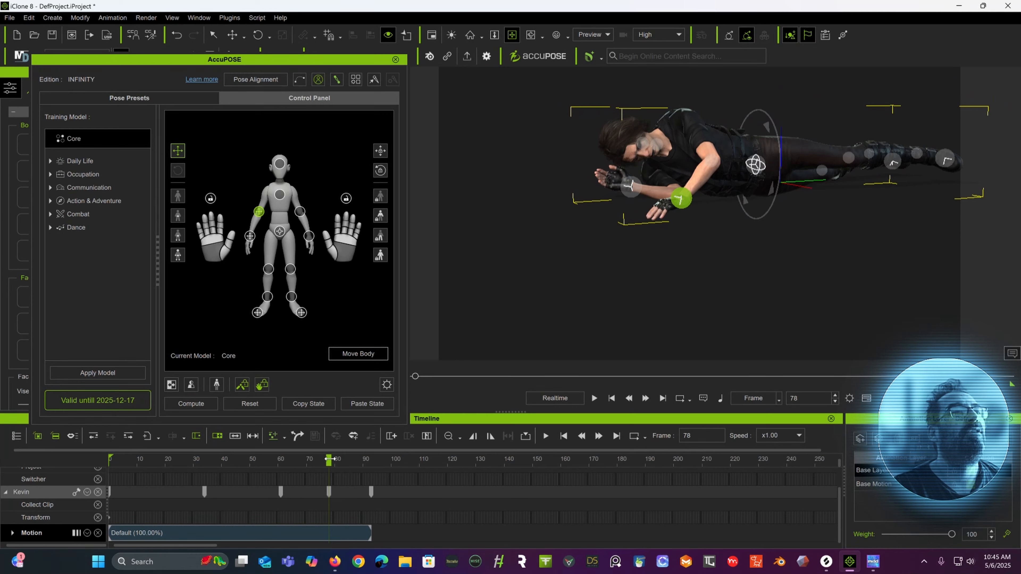
Step: At frame 94, rotate the left foot of the side-lying character to adjust its resting angle
{"action": "left_click_drag", "start_coordinate": [320, 461], "coordinate": [374, 459]}
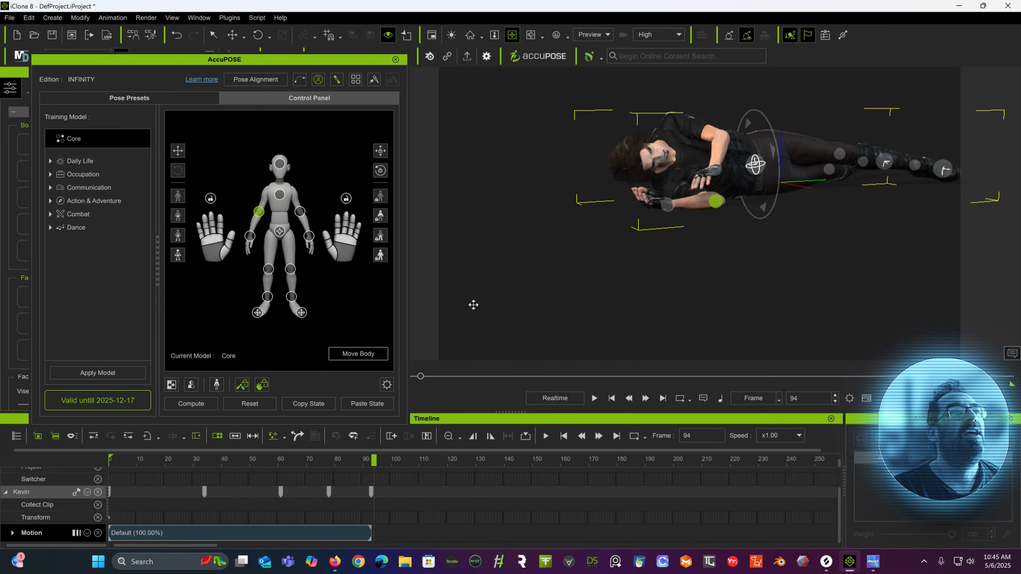
{"action": "scroll", "coordinate": [673, 245], "scroll_direction": "down", "scroll_amount": 3}
{"action": "left_click_drag", "start_coordinate": [672, 244], "coordinate": [638, 258]}
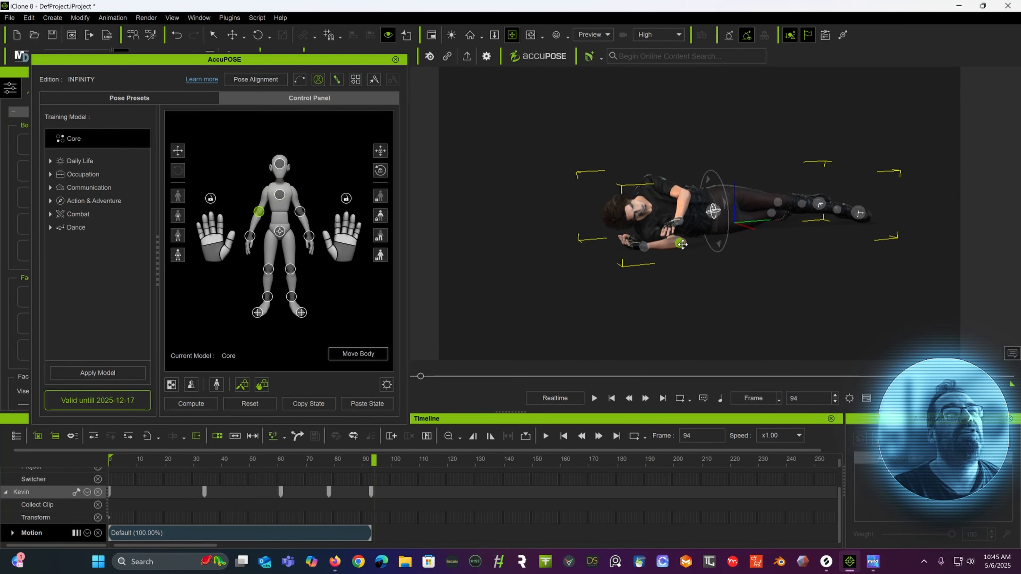
{"action": "right_click_drag", "start_coordinate": [638, 257], "coordinate": [669, 343]}
{"action": "right_click_drag", "start_coordinate": [789, 256], "coordinate": [796, 284]}
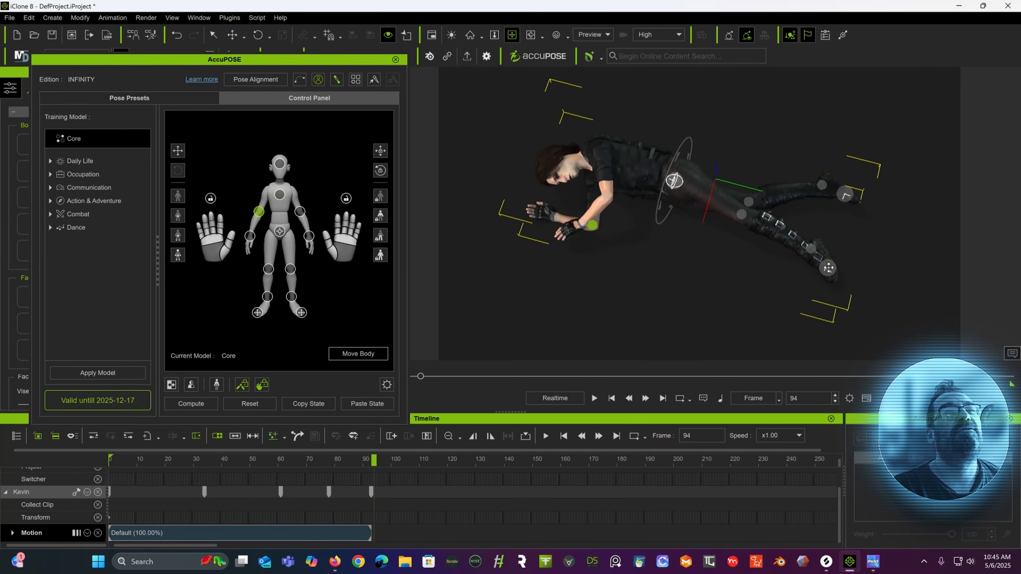
{"action": "left_click", "coordinate": [828, 268]}
{"action": "left_click", "coordinate": [259, 35]}
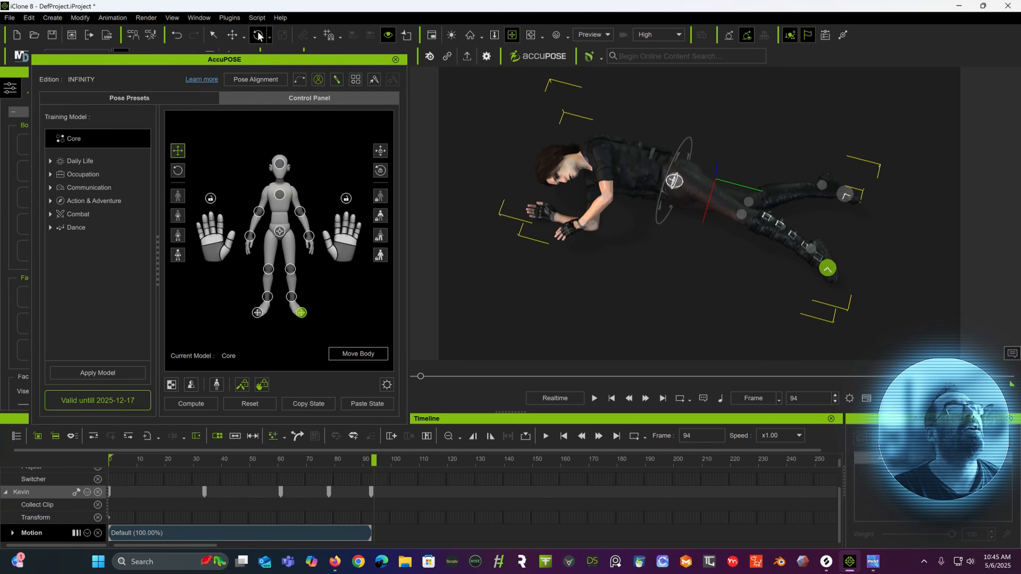
{"action": "left_click_drag", "start_coordinate": [869, 299], "coordinate": [792, 266]}
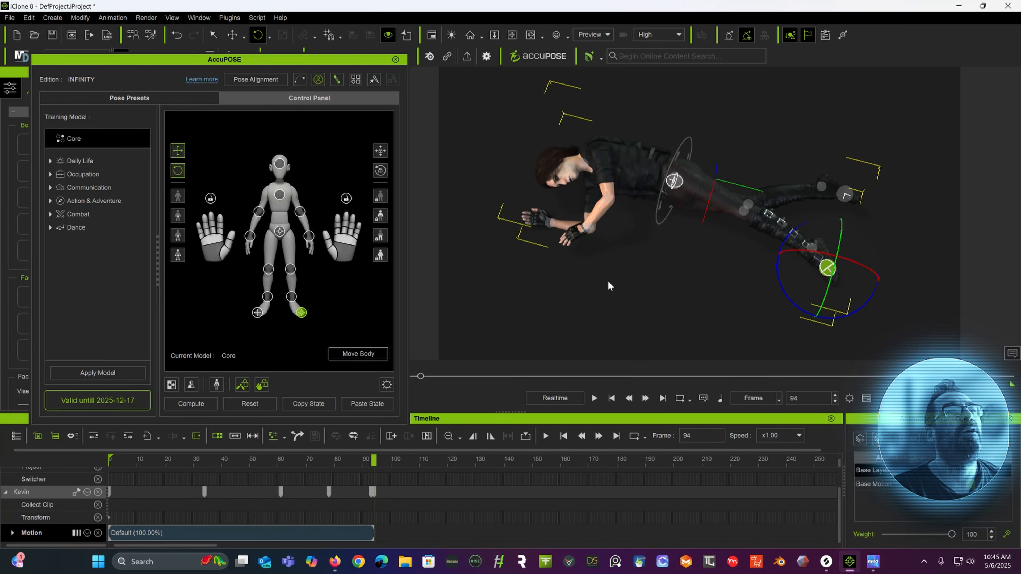
{"action": "key", "text": "x"}
{"action": "right_click_drag", "start_coordinate": [578, 211], "coordinate": [599, 109]}
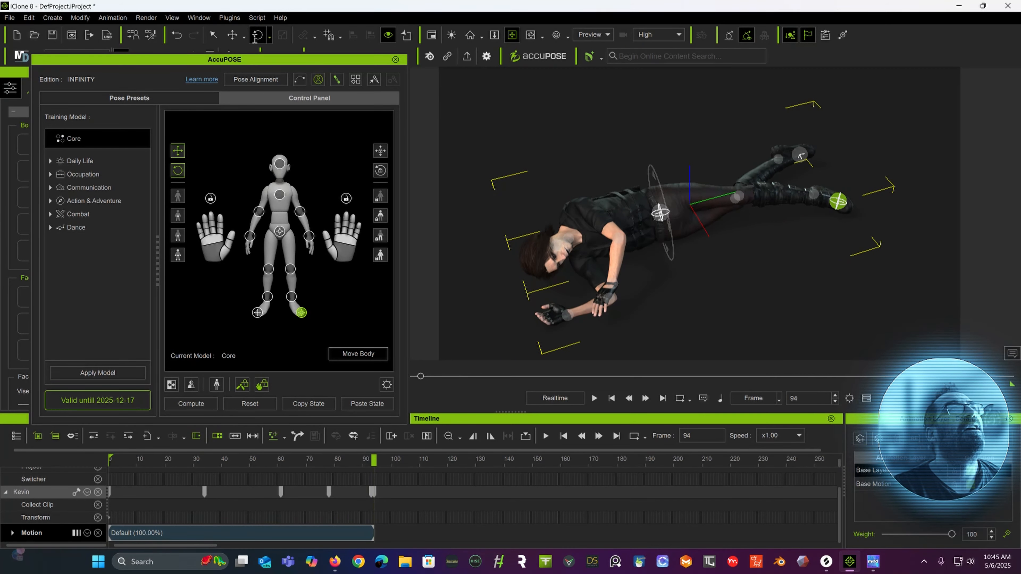
{"action": "left_click", "coordinate": [257, 36]}
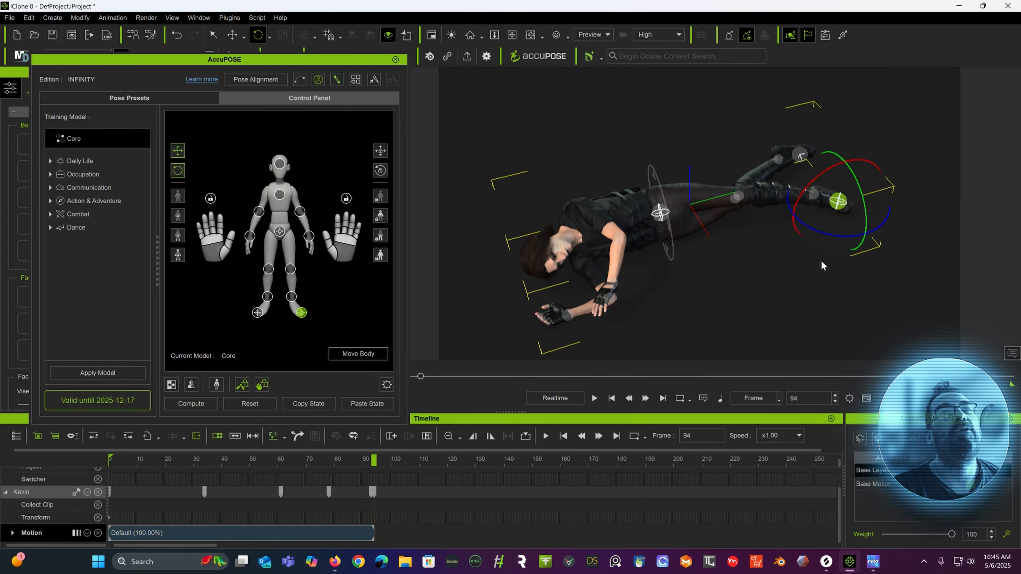
{"action": "mouse_move", "coordinate": [825, 232]}
{"action": "left_mouse_down"}
{"action": "mouse_move", "coordinate": [789, 215]}
{"action": "mouse_move", "coordinate": [814, 226]}
{"action": "left_mouse_up"}
Step: At frame 94, rotate the left ankle and pull it in toward the body to bend the left knee
{"action": "left_click", "coordinate": [813, 194]}
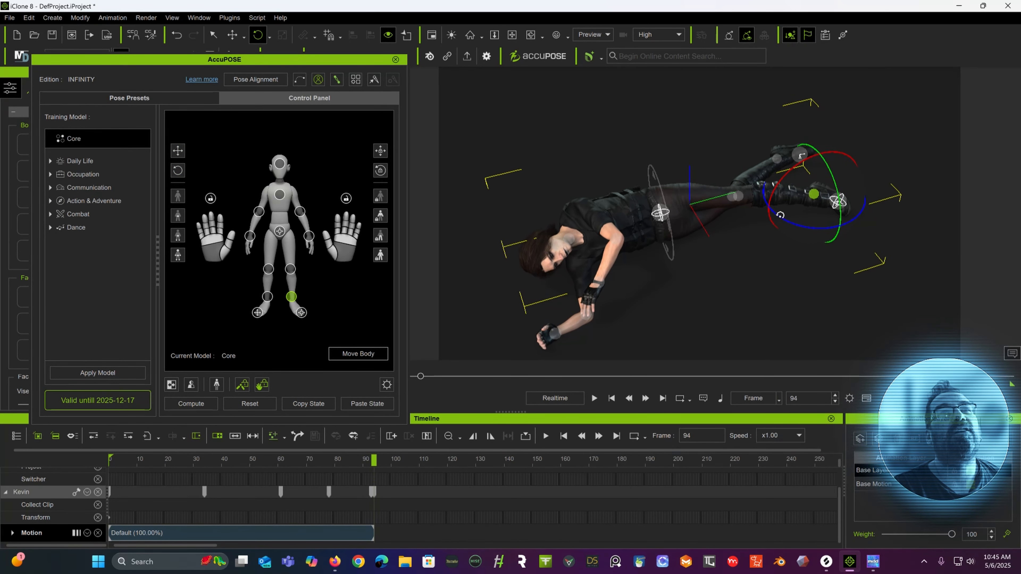
{"action": "left_click_drag", "start_coordinate": [826, 228], "coordinate": [806, 216]}
{"action": "right_click_drag", "start_coordinate": [807, 216], "coordinate": [696, 174], "text": "alt"}
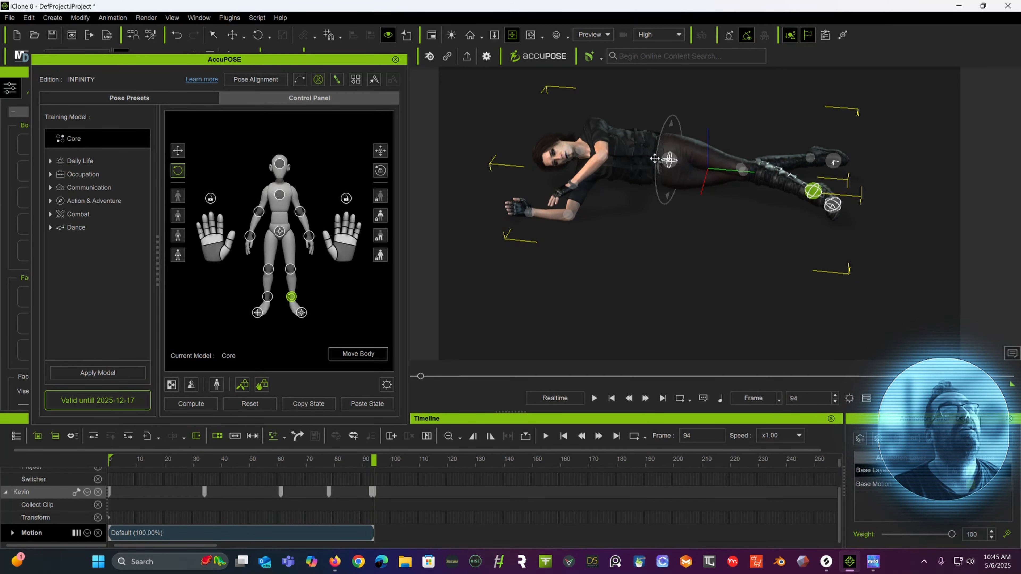
{"action": "left_click", "coordinate": [233, 35]}
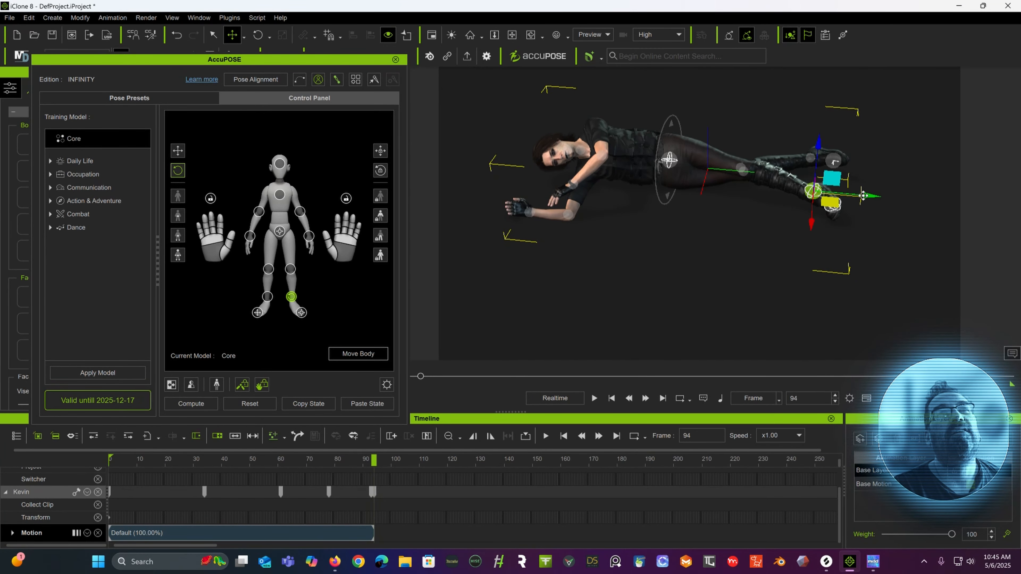
{"action": "left_click_drag", "start_coordinate": [875, 197], "coordinate": [865, 215]}
{"action": "left_click", "coordinate": [820, 199]}
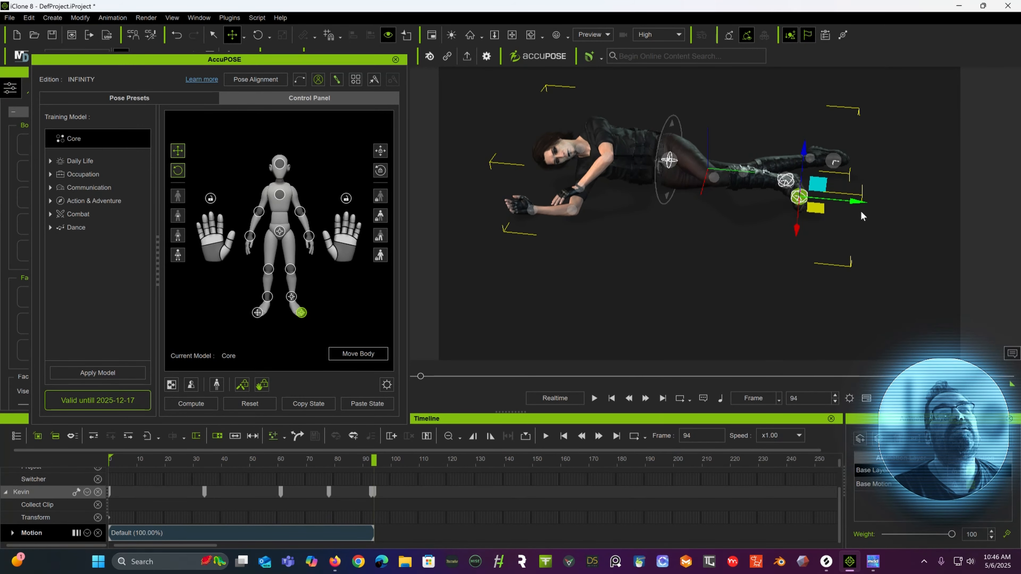
{"action": "right_click_drag", "start_coordinate": [862, 216], "coordinate": [744, 223], "text": "alt"}
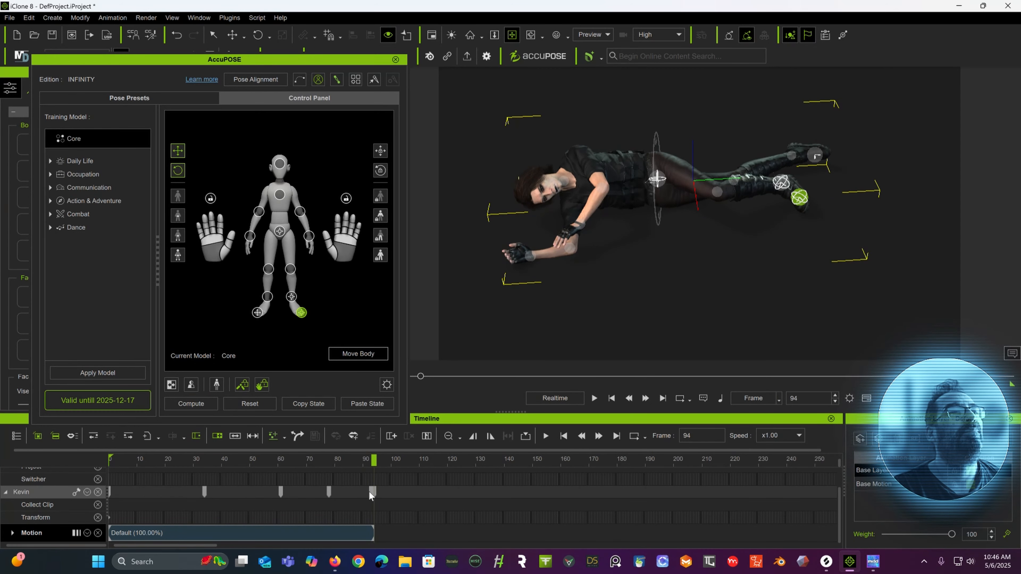
Step: Try to move the frame 93 key onto the frame 94 key on the character's track
{"action": "left_click_drag", "start_coordinate": [369, 492], "coordinate": [372, 494]}
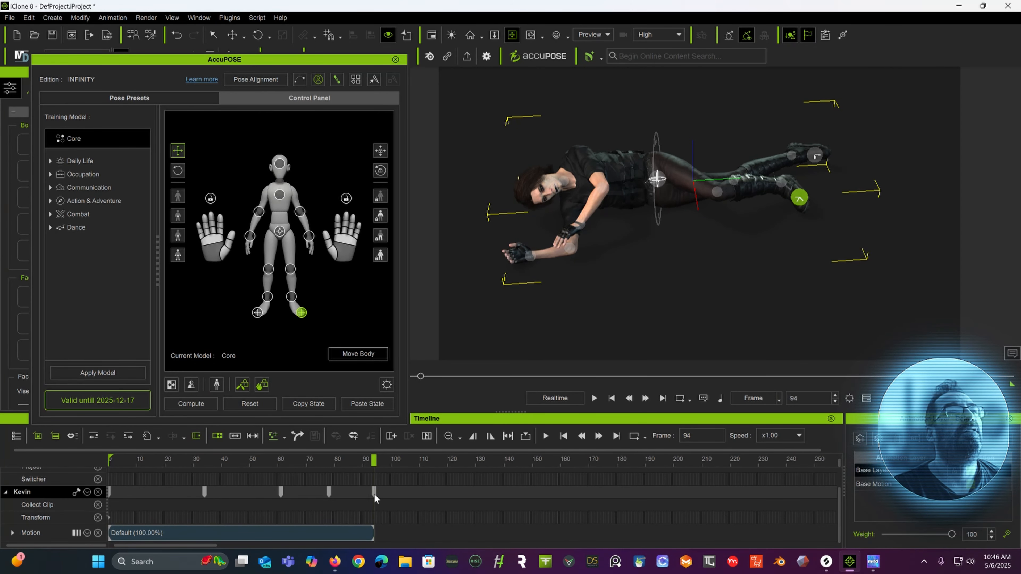
{"action": "mouse_move", "coordinate": [374, 458]}
{"action": "left_mouse_down"}
{"action": "mouse_move", "coordinate": [363, 459]}
{"action": "mouse_move", "coordinate": [385, 462]}
{"action": "mouse_move", "coordinate": [374, 469]}
{"action": "left_mouse_up"}
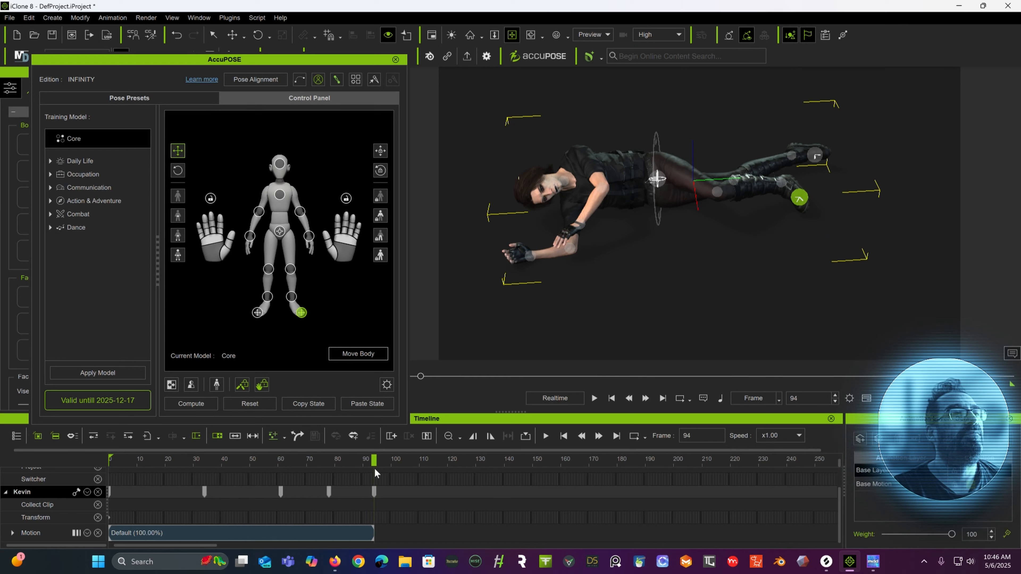
{"action": "key", "text": "ctrl+z"}
Step: Delete the duplicate key at frame 94 on the character's track and move the remaining last key to frame 95
{"action": "left_click", "coordinate": [373, 493]}
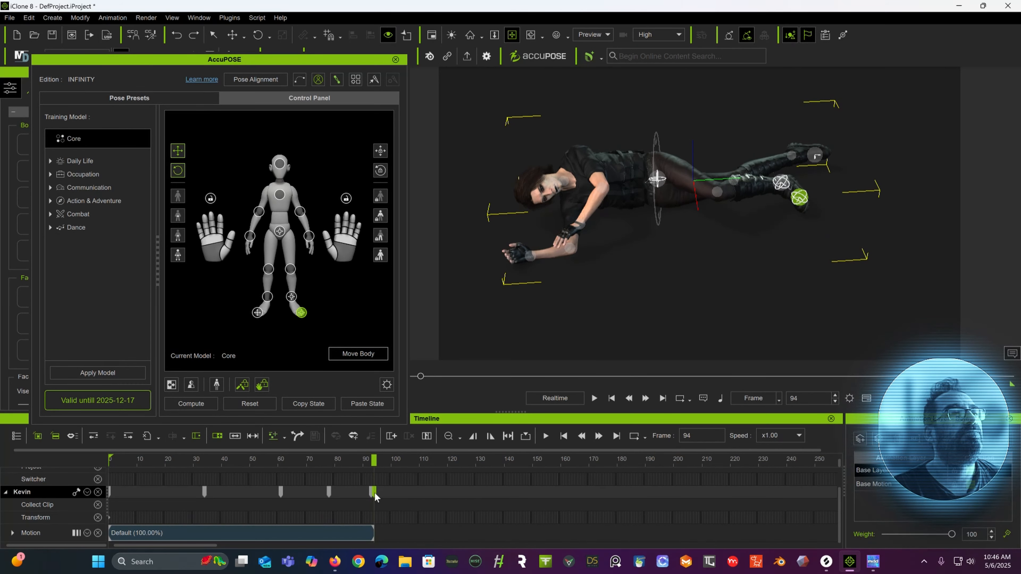
{"action": "key", "text": "ctrl+y"}
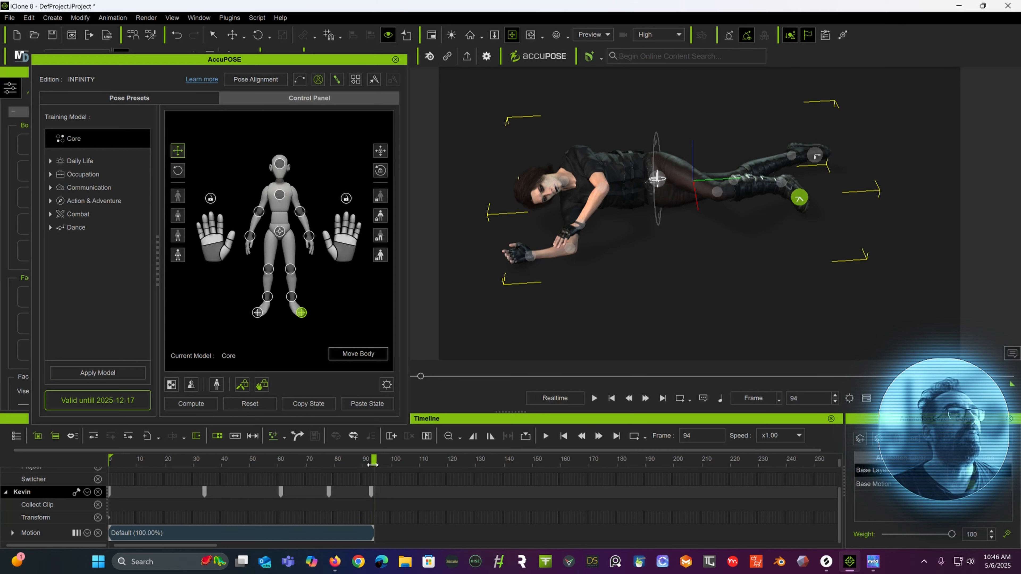
{"action": "left_click_drag", "start_coordinate": [373, 465], "coordinate": [386, 463]}
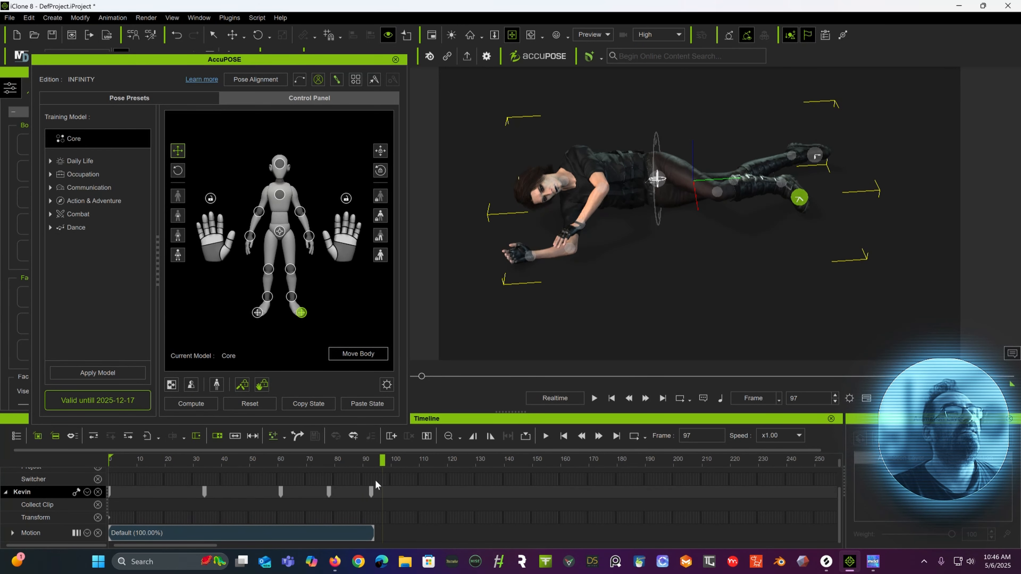
{"action": "double_click", "coordinate": [374, 494]}
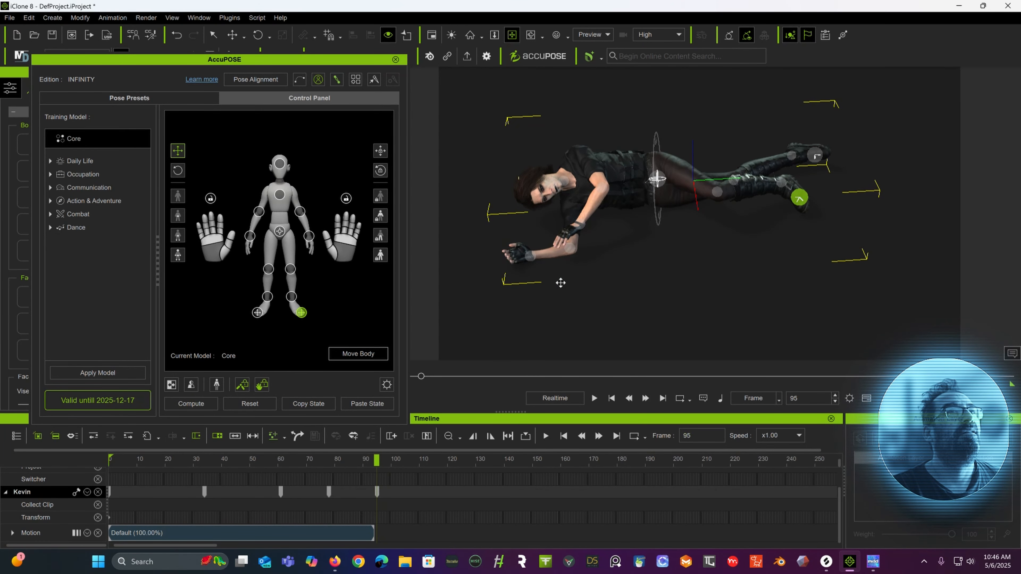
Step: Delete the duplicate frame 93 key from the character's Motion Layer and scrub through the roll and back to frame 0
{"action": "left_click", "coordinate": [777, 184]}
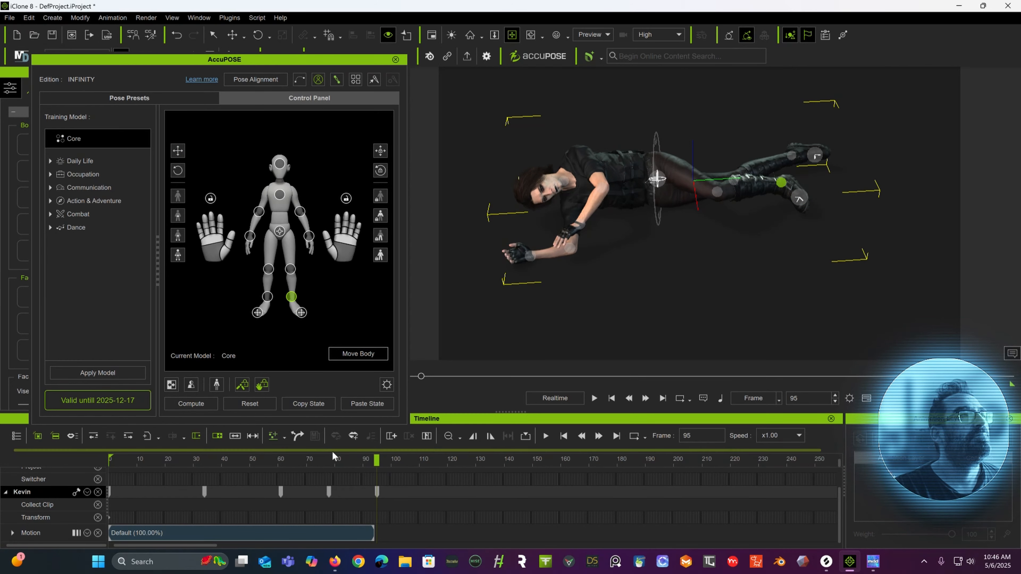
{"action": "left_click", "coordinate": [360, 459]}
{"action": "left_click", "coordinate": [377, 461]}
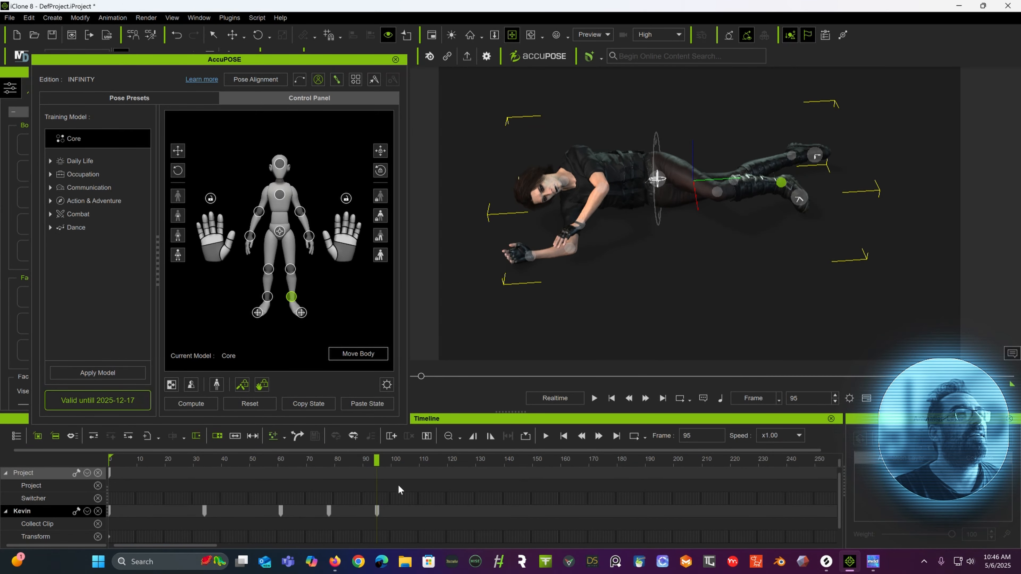
{"action": "left_click", "coordinate": [347, 529]}
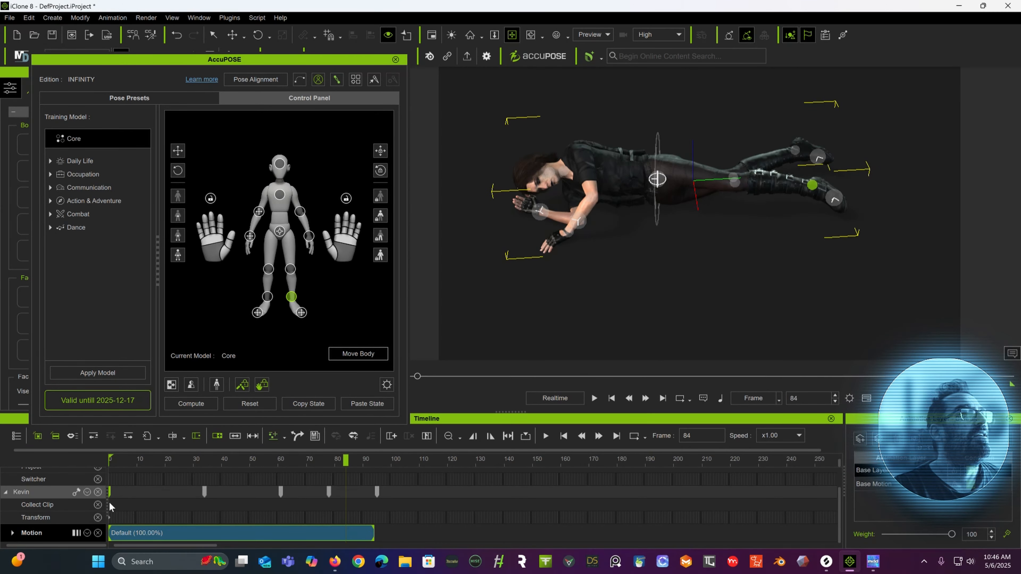
{"action": "left_click", "coordinate": [12, 533]}
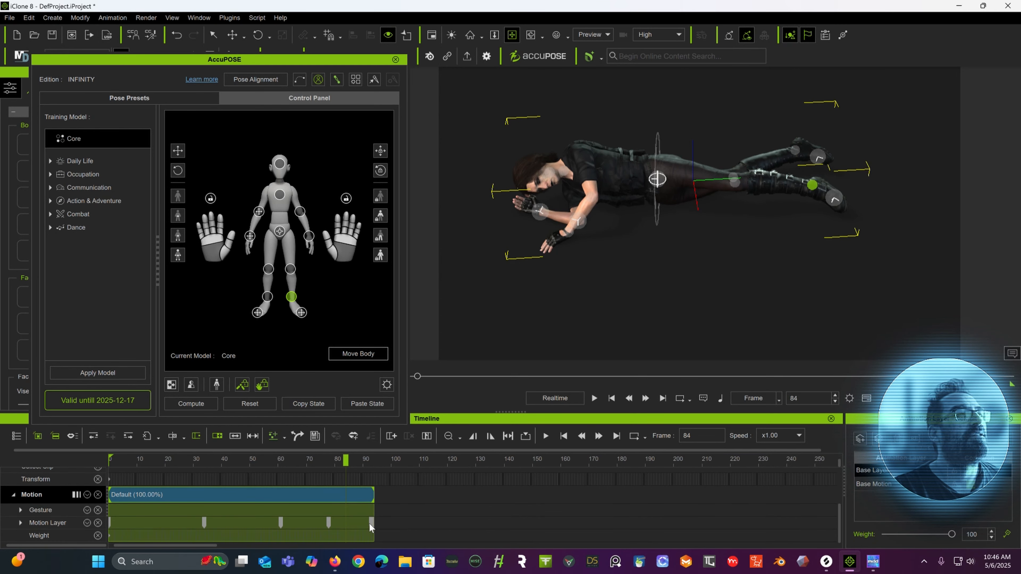
{"action": "left_click_drag", "start_coordinate": [369, 523], "coordinate": [352, 525]}
{"action": "left_click_drag", "start_coordinate": [360, 459], "coordinate": [354, 482]}
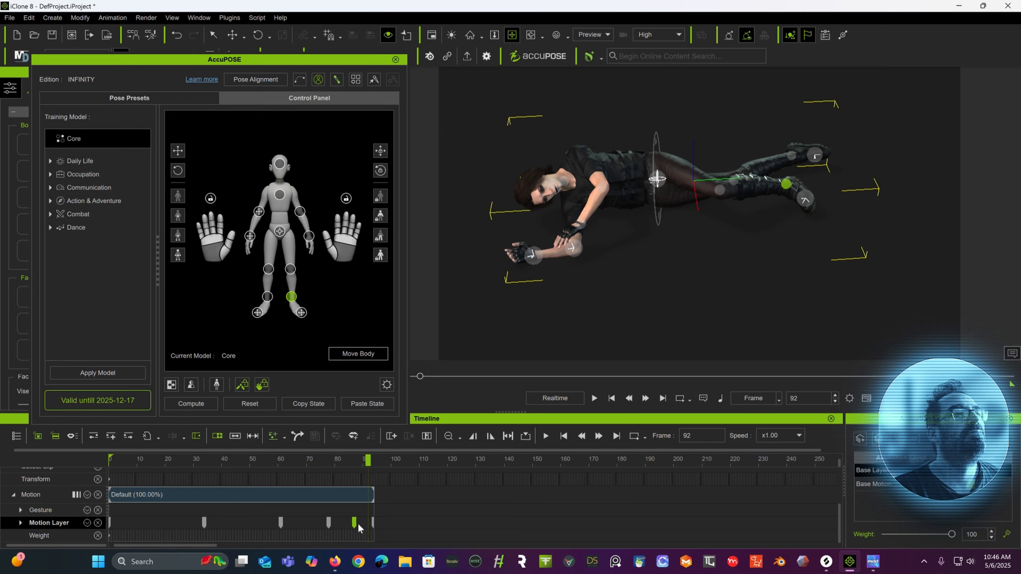
{"action": "key", "text": "Delete"}
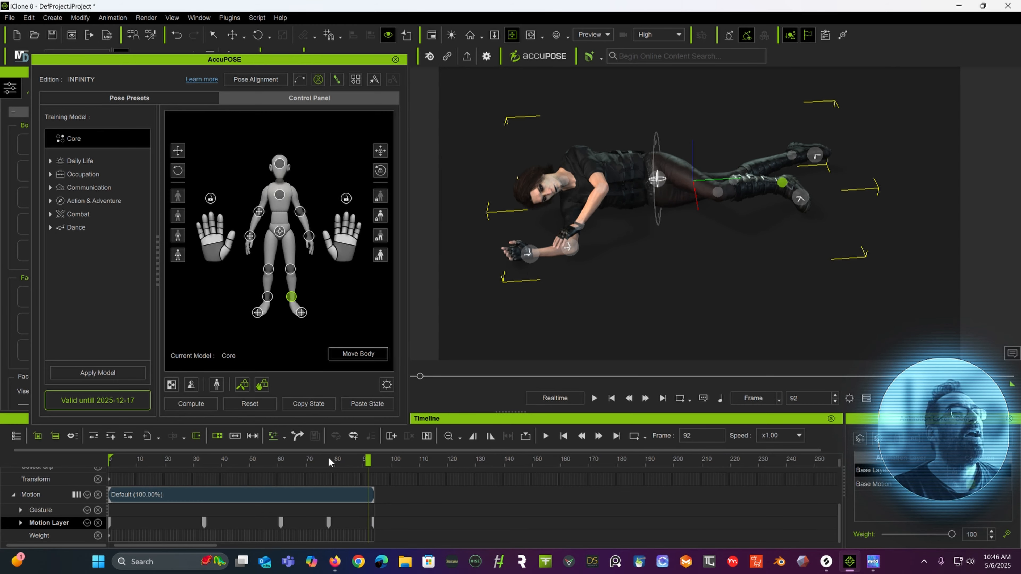
{"action": "left_click_drag", "start_coordinate": [328, 457], "coordinate": [373, 460]}
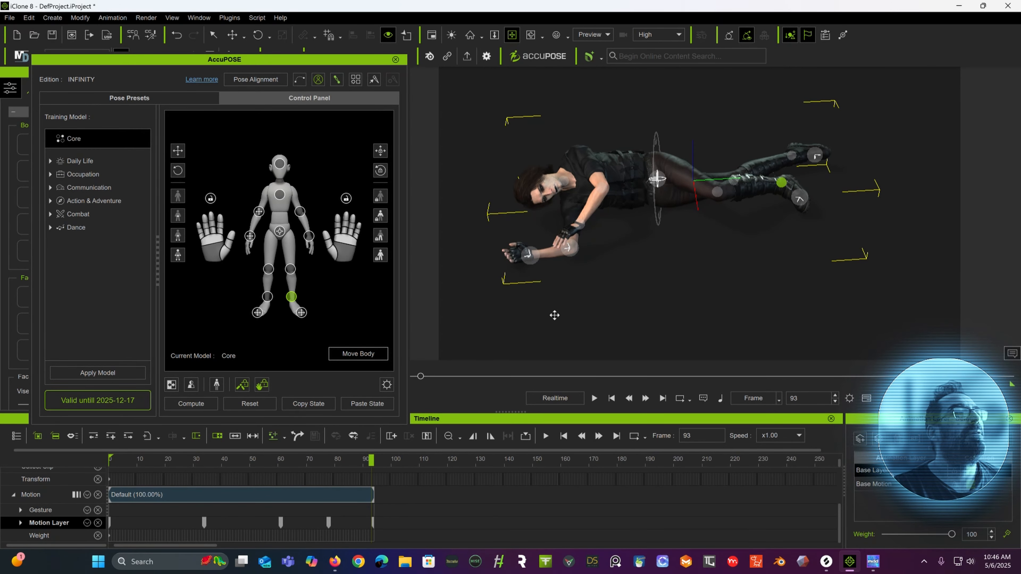
{"action": "left_click_drag", "start_coordinate": [167, 462], "coordinate": [92, 467]}
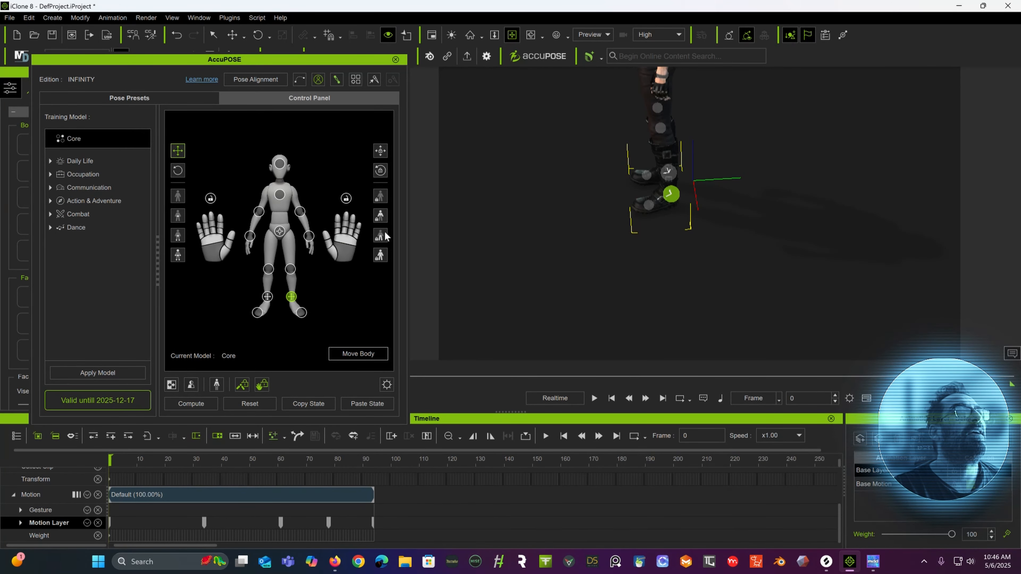
Step: At frame 0, rotate the standing character's head joint so the head bows forward
{"action": "right_click_drag", "start_coordinate": [502, 202], "coordinate": [609, 146]}
{"action": "left_click_drag", "start_coordinate": [609, 146], "coordinate": [566, 297]}
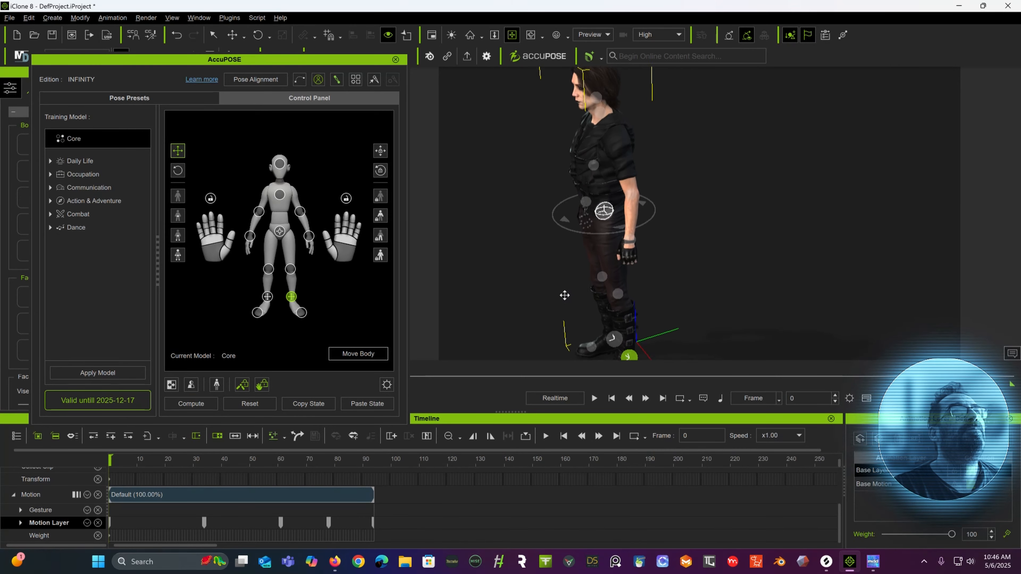
{"action": "right_click_drag", "start_coordinate": [566, 297], "coordinate": [784, 164]}
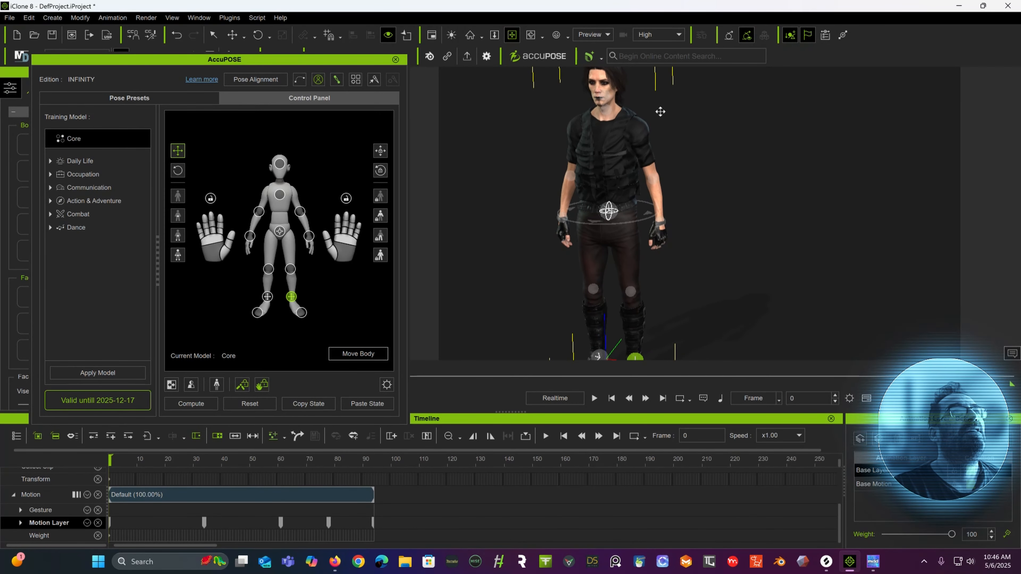
{"action": "left_click", "coordinate": [606, 94]}
{"action": "left_click", "coordinate": [257, 35]}
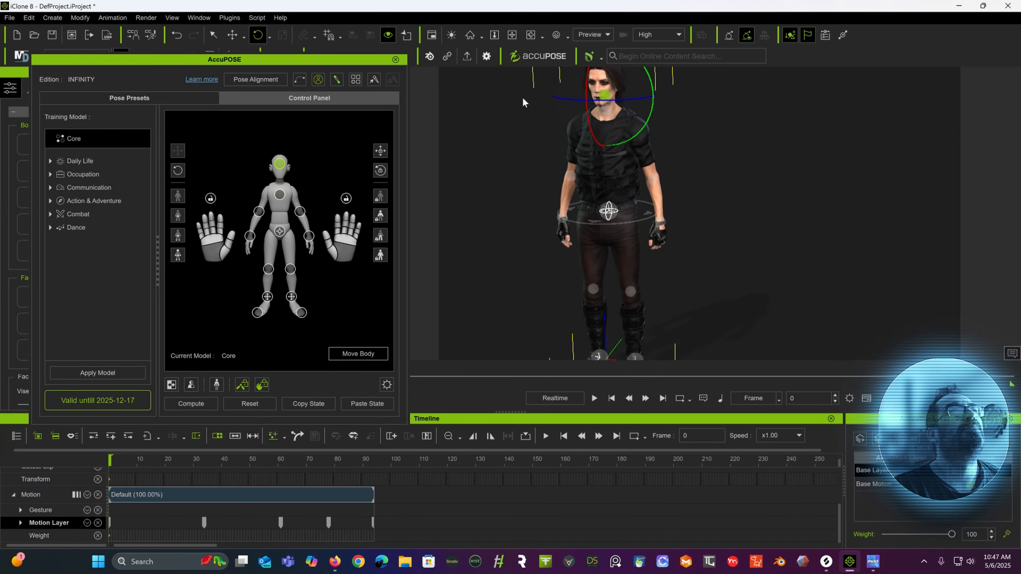
{"action": "left_click_drag", "start_coordinate": [586, 112], "coordinate": [618, 132]}
{"action": "right_click_drag", "start_coordinate": [619, 132], "coordinate": [506, 82]}
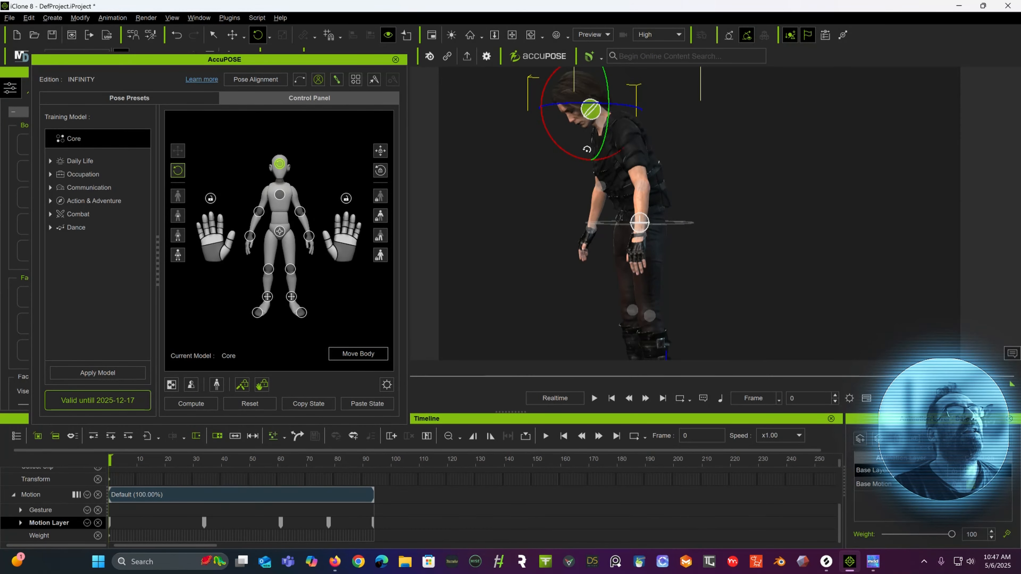
Step: At frame 0, rotate the hip joint to straighten the leaning torso and fine-tune the head's forward tilt
{"action": "left_click", "coordinate": [640, 223]}
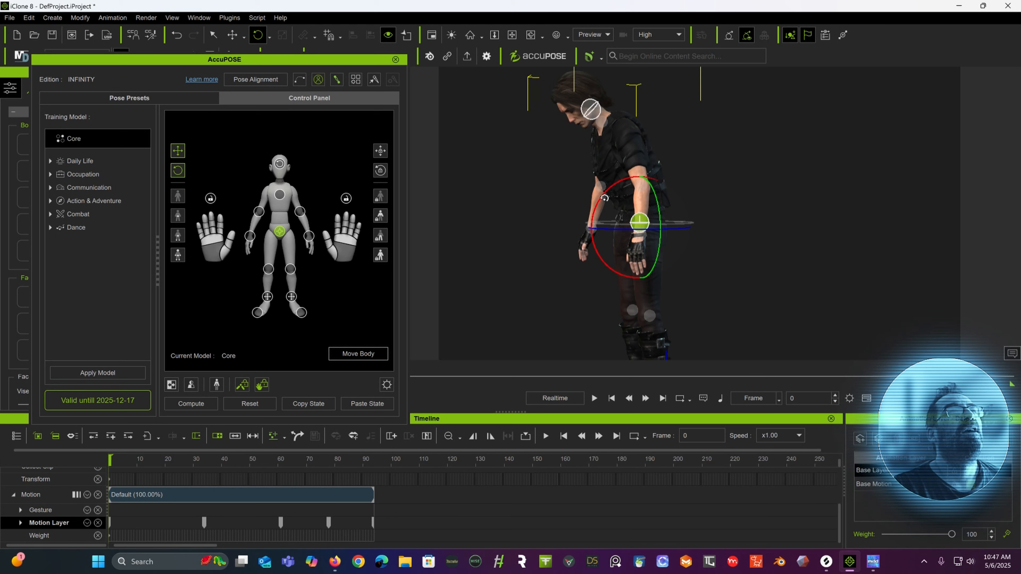
{"action": "left_click_drag", "start_coordinate": [604, 198], "coordinate": [600, 187]}
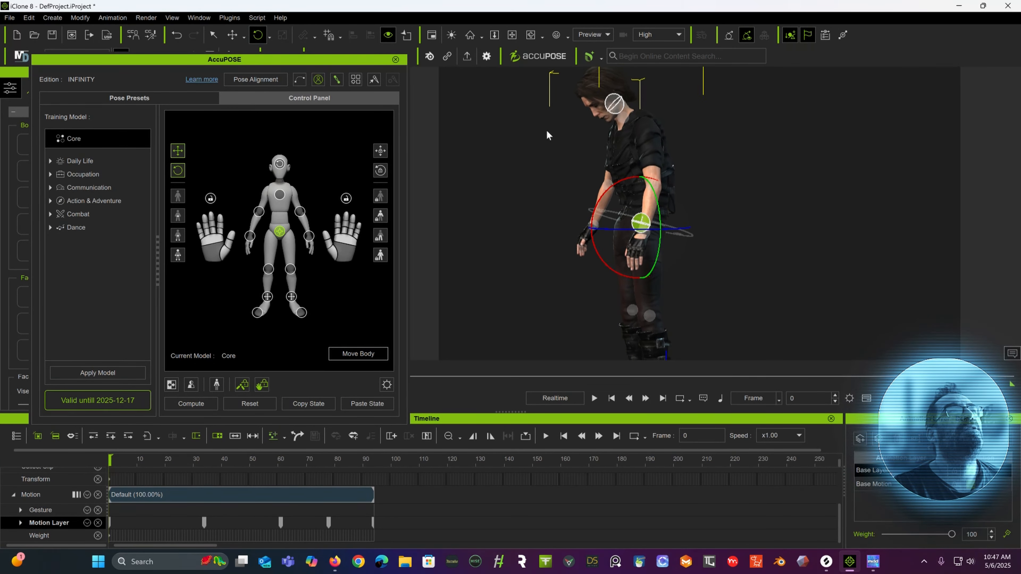
{"action": "left_click", "coordinate": [281, 164]}
{"action": "left_click_drag", "start_coordinate": [568, 88], "coordinate": [513, 164]}
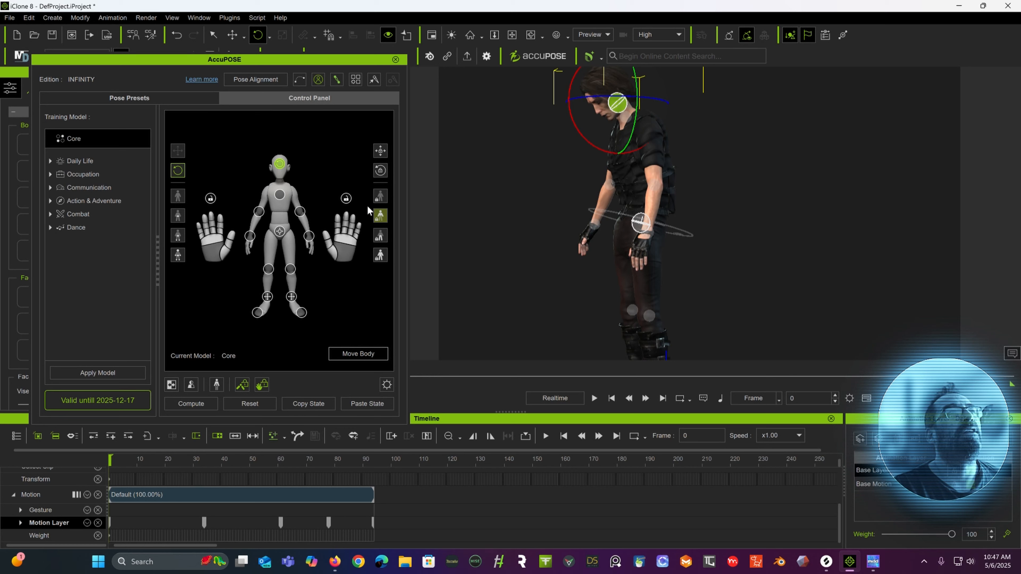
Step: Rotate the right and left wrist joints at frame 0 to bring both arms closer to the body
{"action": "left_click", "coordinate": [595, 228]}
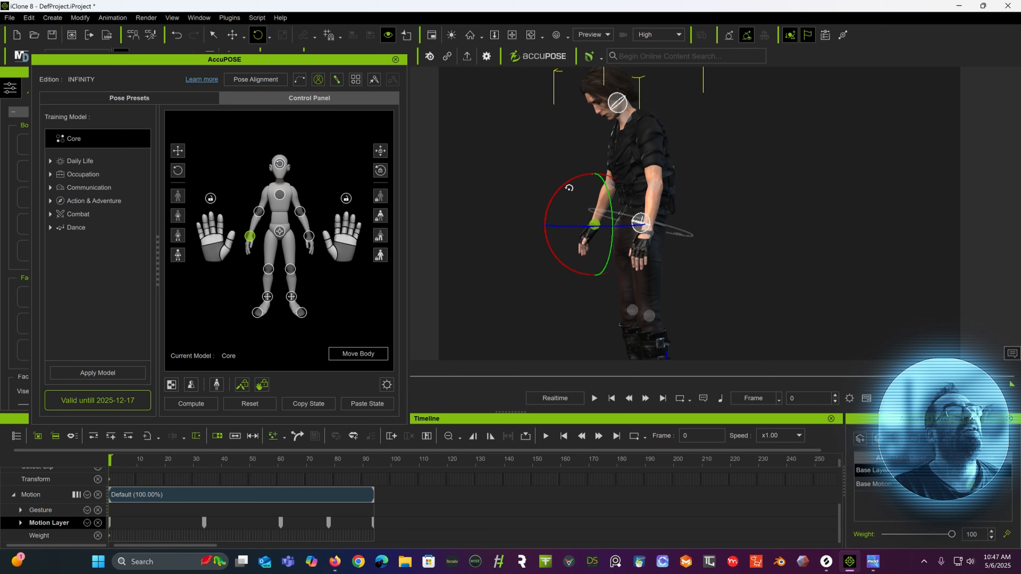
{"action": "left_click_drag", "start_coordinate": [562, 187], "coordinate": [560, 212]}
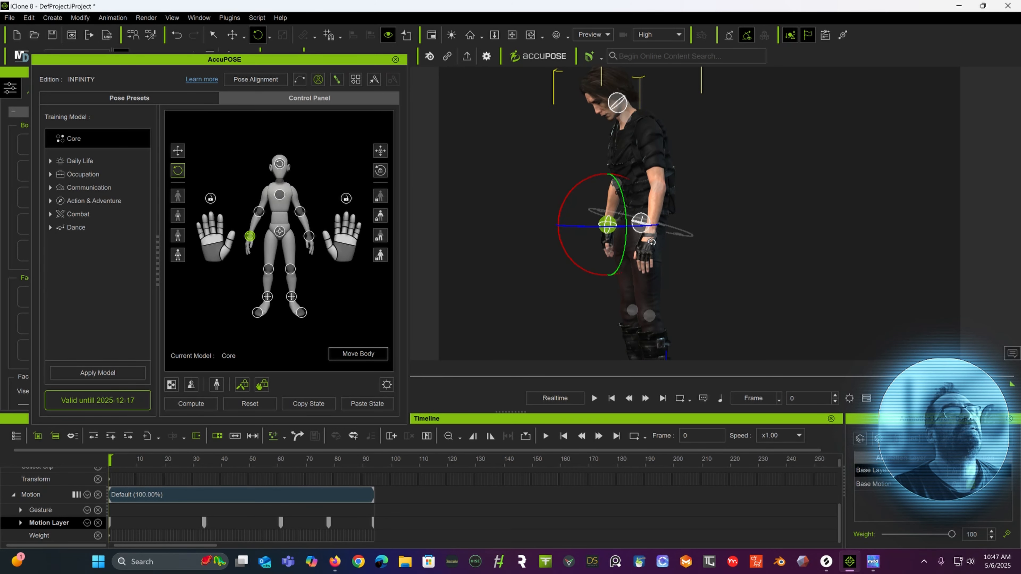
{"action": "left_click", "coordinate": [651, 237]}
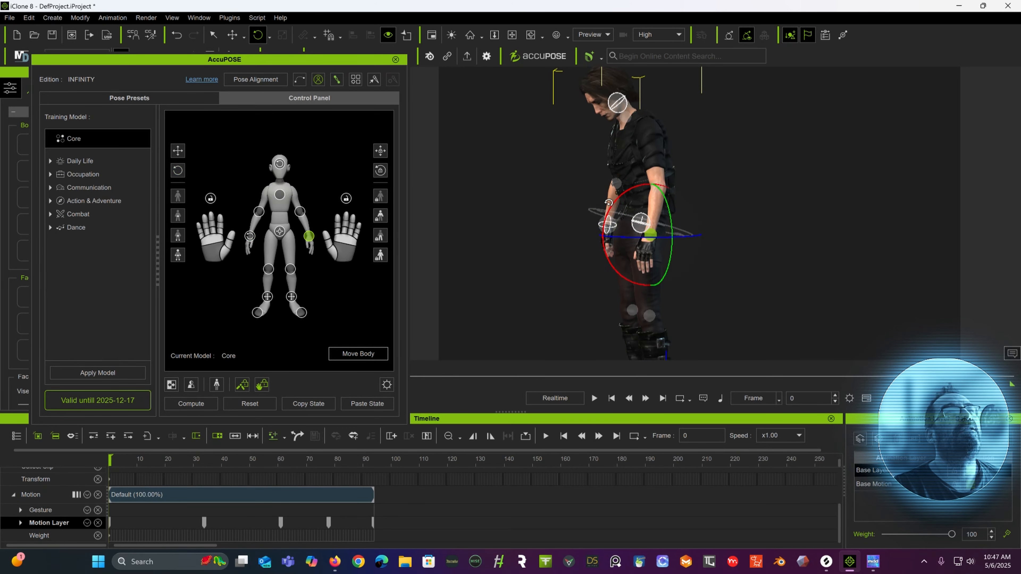
{"action": "left_click_drag", "start_coordinate": [609, 202], "coordinate": [604, 222]}
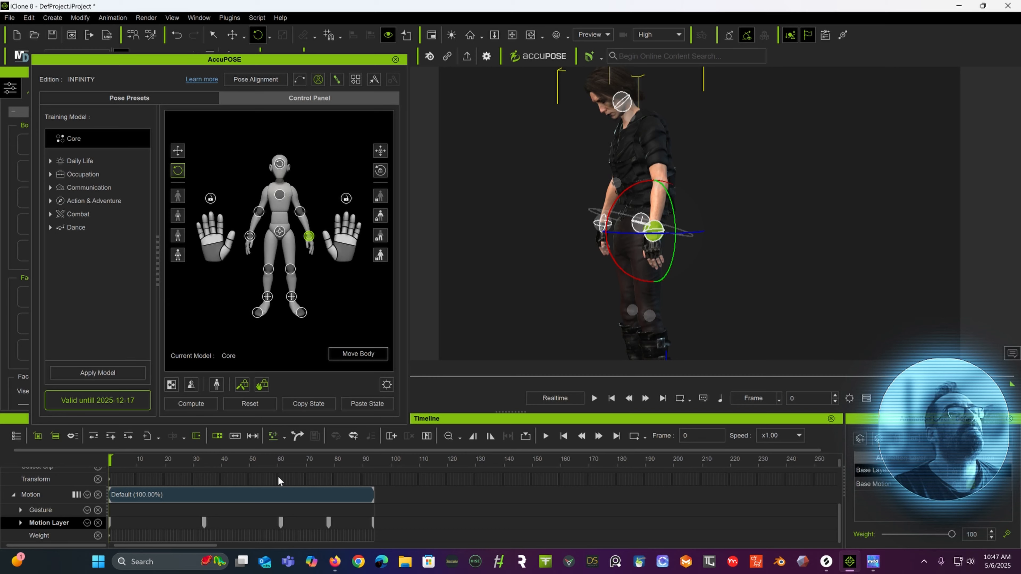
Step: Scrub from frame 0 to frame 61 and examine the fall into the prone pose from several angles
{"action": "left_click_drag", "start_coordinate": [116, 463], "coordinate": [176, 460]}
{"action": "right_click_drag", "start_coordinate": [717, 204], "coordinate": [720, 173]}
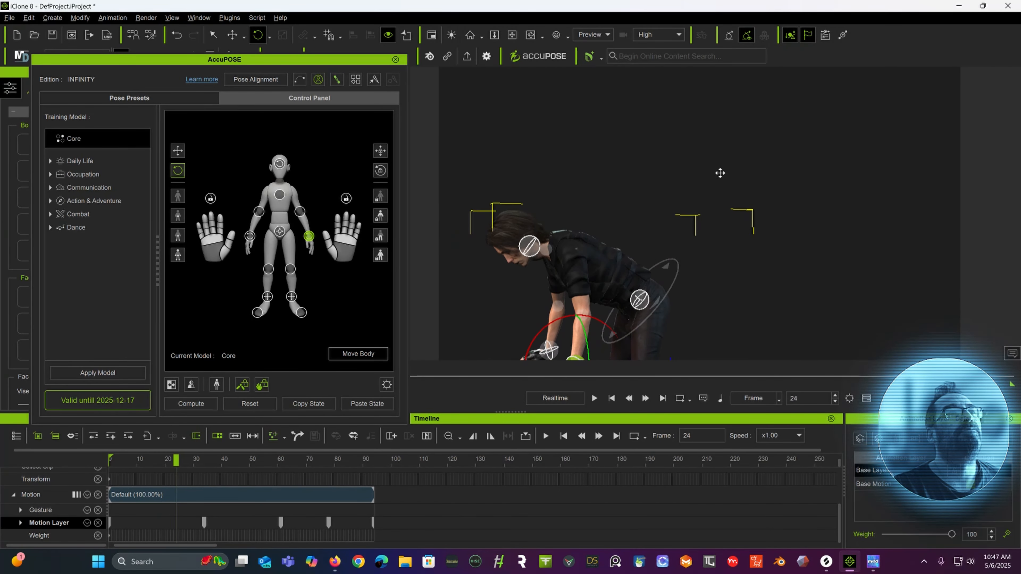
{"action": "middle_click_drag", "start_coordinate": [720, 173], "coordinate": [763, 80]}
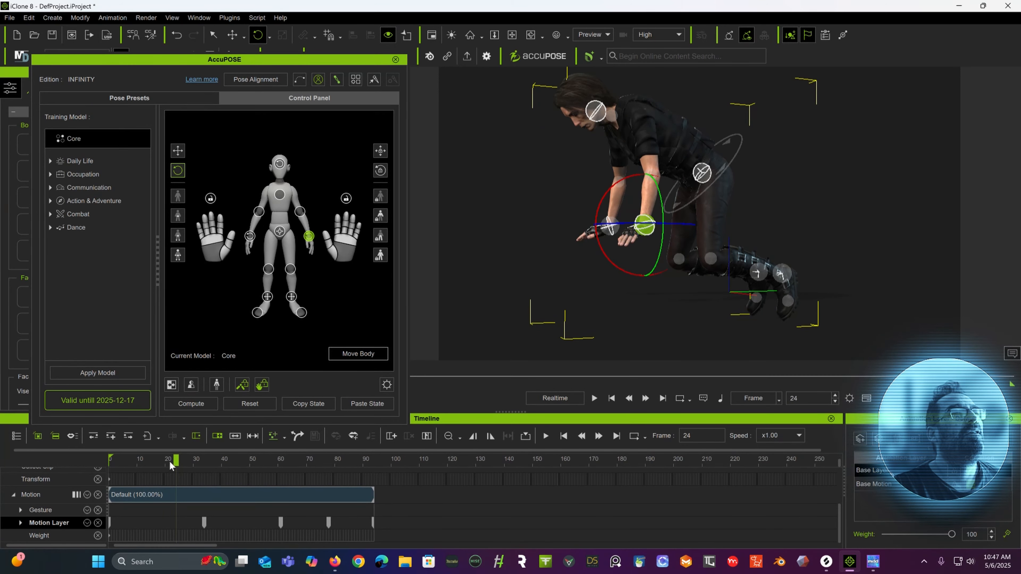
{"action": "left_click_drag", "start_coordinate": [176, 462], "coordinate": [284, 512]}
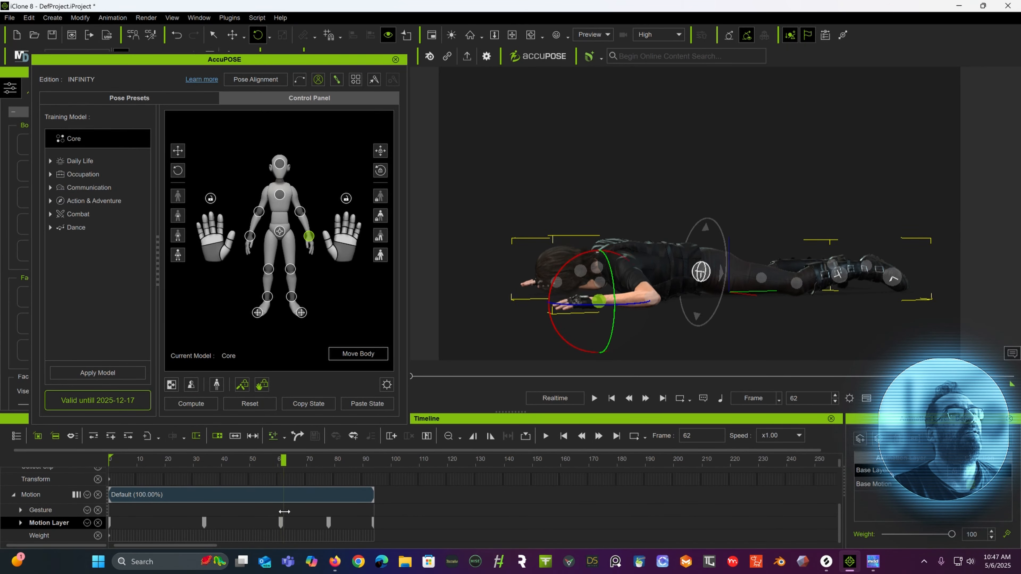
{"action": "left_click_drag", "start_coordinate": [282, 463], "coordinate": [281, 462]}
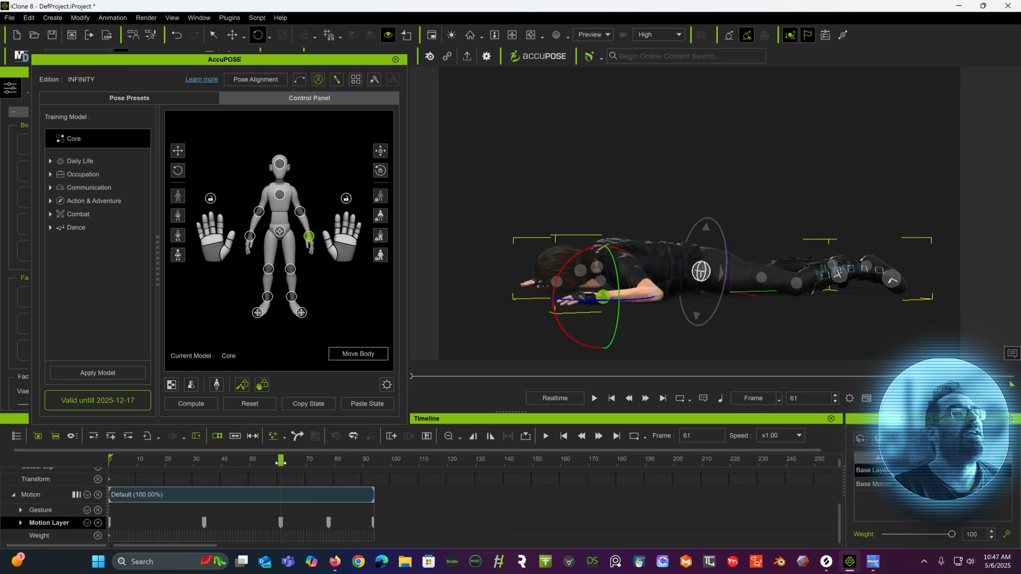
{"action": "right_click_drag", "start_coordinate": [894, 162], "coordinate": [782, 210]}
{"action": "scroll", "coordinate": [766, 224], "scroll_direction": "down", "scroll_amount": 5}
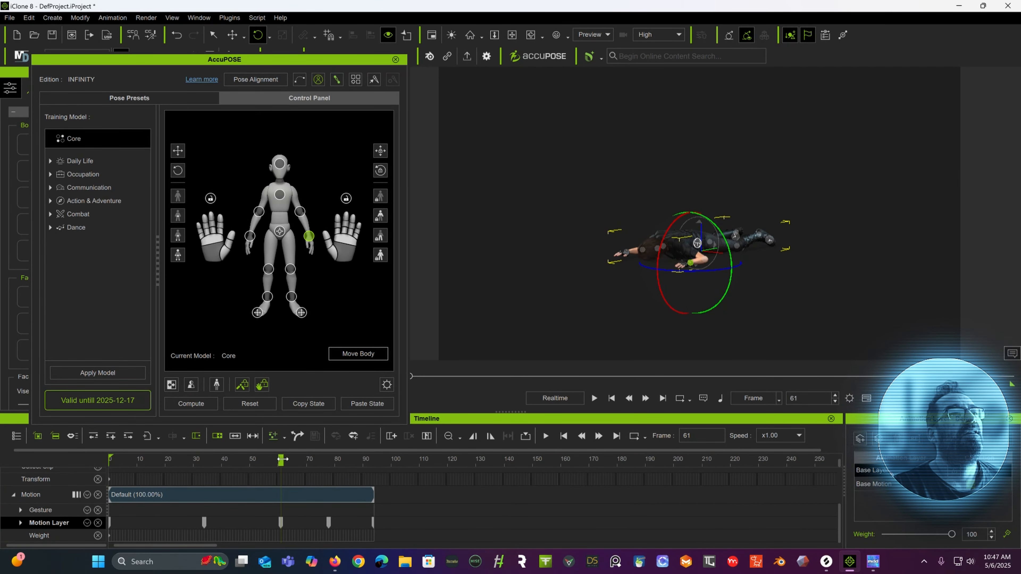
Step: At frame 134, rotate the hip joint to raise the side-lying character into a sitting pose
{"action": "left_click_drag", "start_coordinate": [280, 458], "coordinate": [487, 459]}
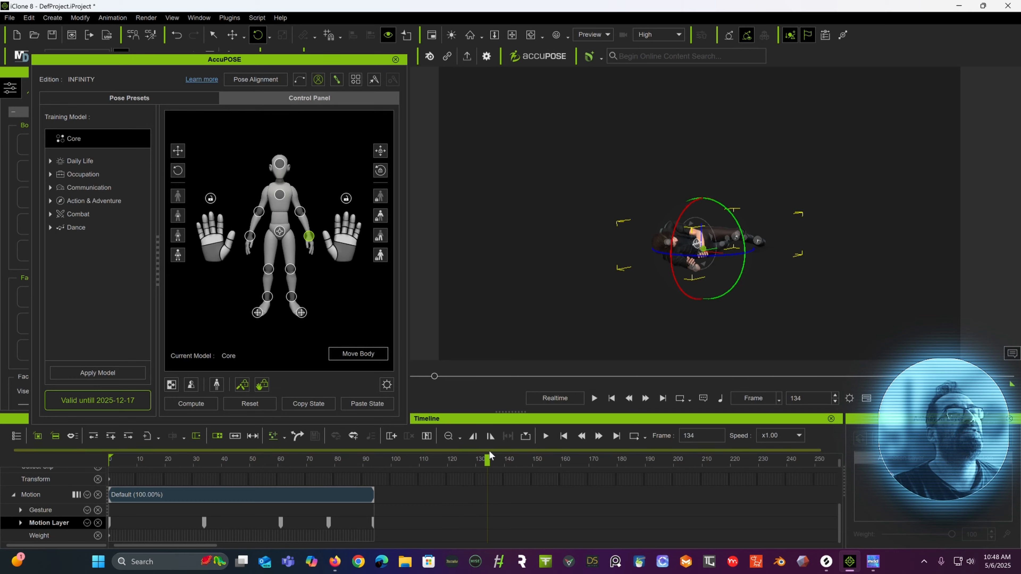
{"action": "right_click_drag", "start_coordinate": [779, 192], "coordinate": [745, 207]}
{"action": "scroll", "coordinate": [717, 199], "scroll_direction": "up", "scroll_amount": 3}
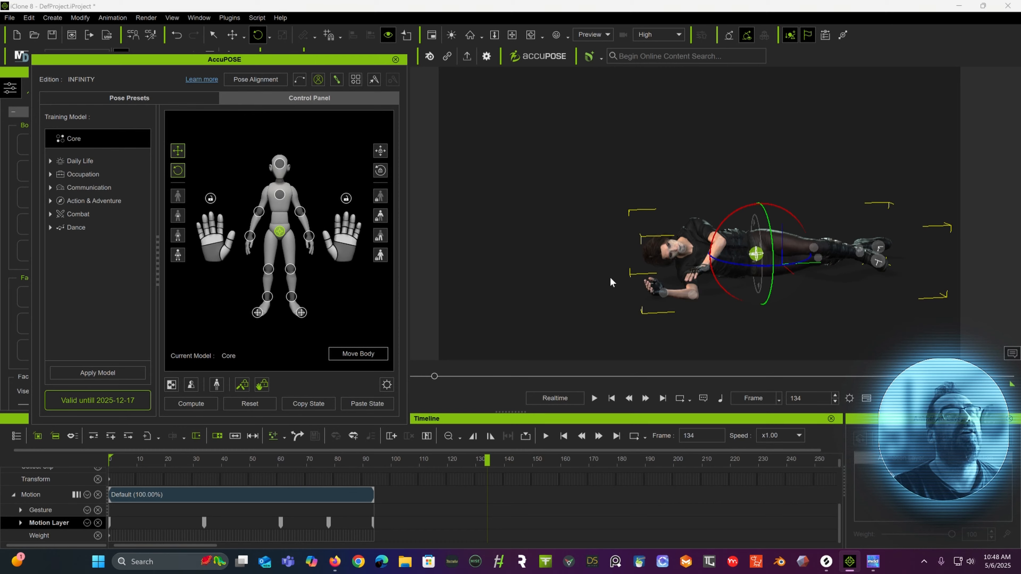
{"action": "left_click_drag", "start_coordinate": [775, 206], "coordinate": [814, 224]}
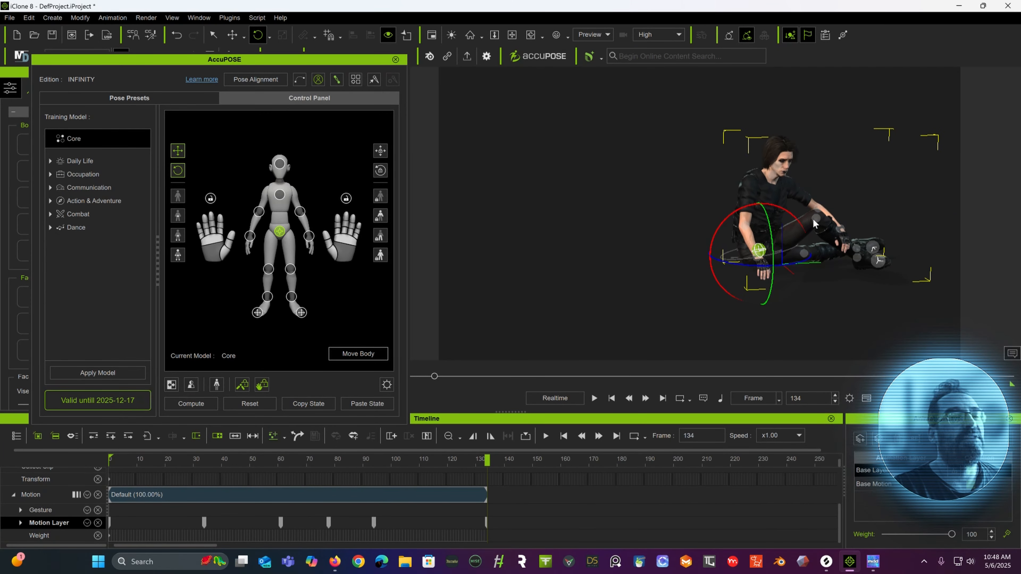
{"action": "middle_click_drag", "start_coordinate": [866, 105], "coordinate": [659, 169]}
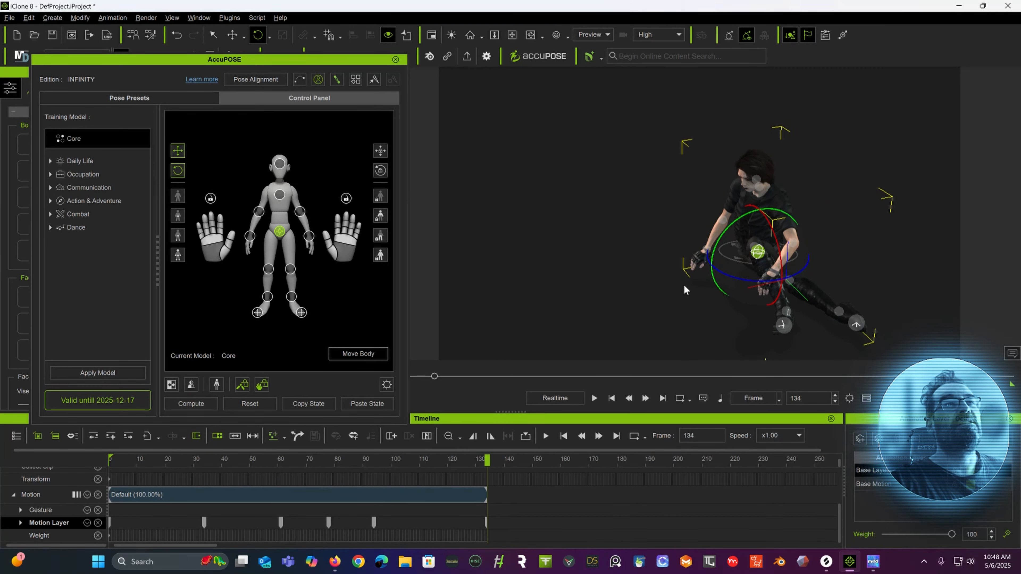
Step: At frame 134, move the left ankle backward to extend the left leg behind the body
{"action": "left_click", "coordinate": [781, 326]}
{"action": "left_click", "coordinate": [787, 313]}
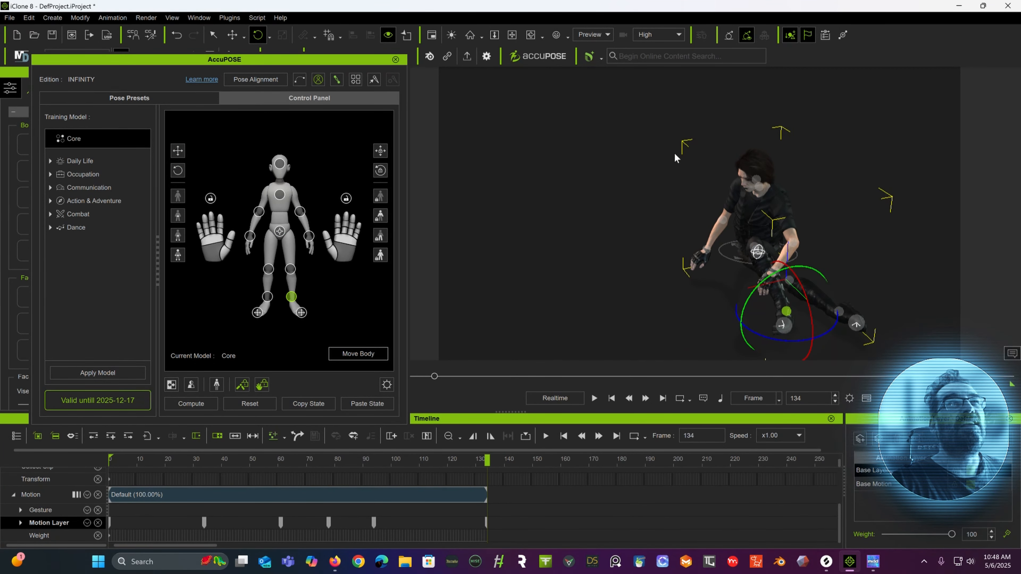
{"action": "left_click", "coordinate": [233, 34]}
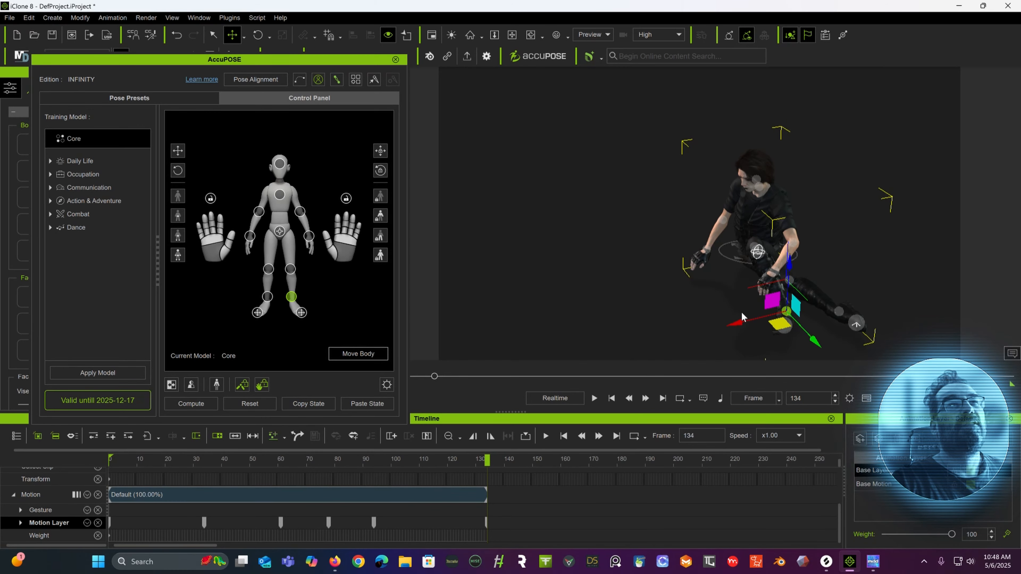
{"action": "left_click_drag", "start_coordinate": [736, 325], "coordinate": [855, 309]}
{"action": "right_click_drag", "start_coordinate": [728, 298], "coordinate": [648, 284]}
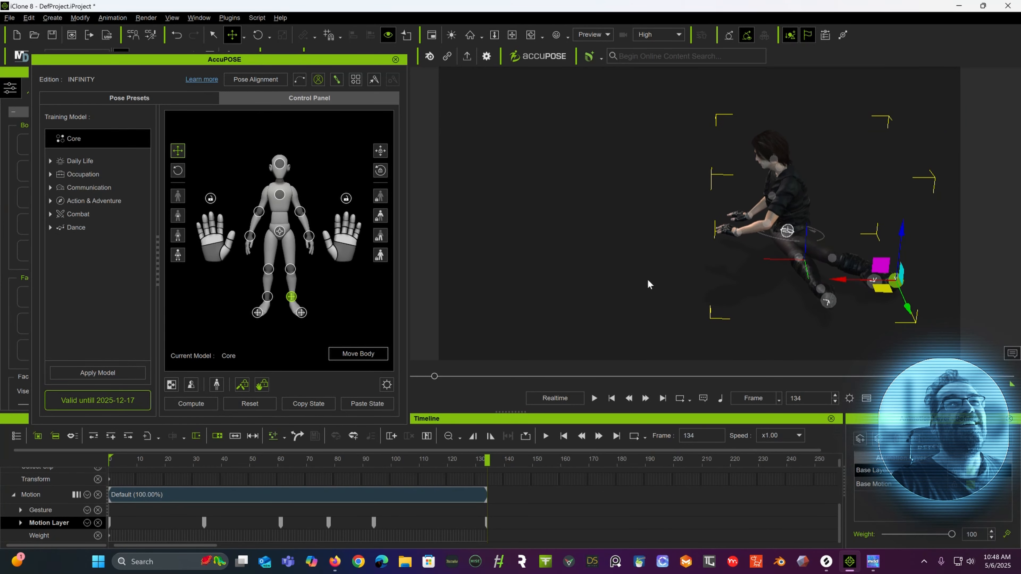
Step: Move the right ankle forward at frame 134 to bring the right leg under the body
{"action": "left_click", "coordinate": [822, 291]}
{"action": "left_click_drag", "start_coordinate": [815, 290], "coordinate": [751, 288]}
{"action": "right_click_drag", "start_coordinate": [760, 277], "coordinate": [779, 341]}
Step: At frame 134, pull the left toe farther back and reposition the left ankle of the extended leg
{"action": "left_click", "coordinate": [857, 256]}
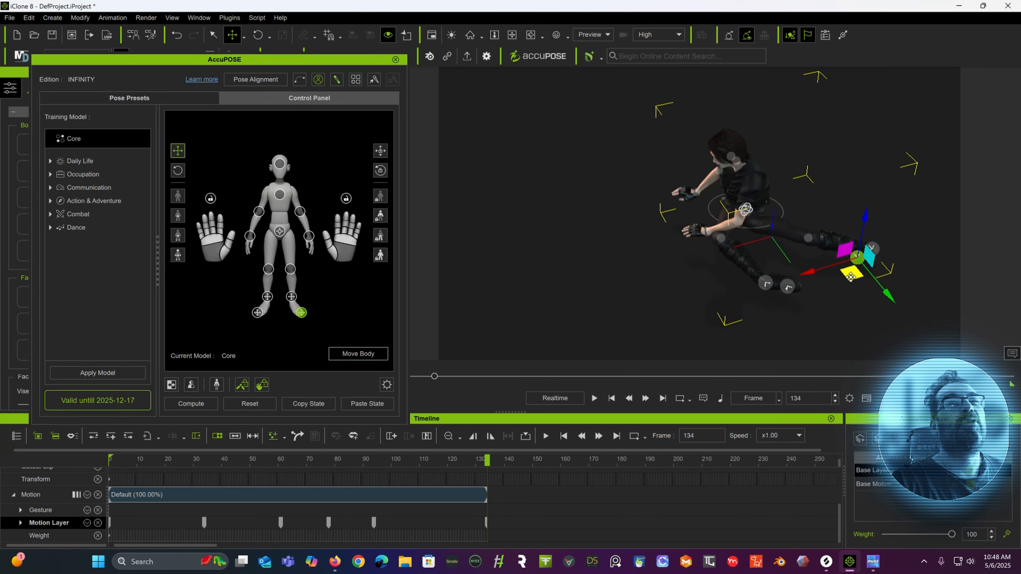
{"action": "left_click_drag", "start_coordinate": [850, 273], "coordinate": [874, 277]}
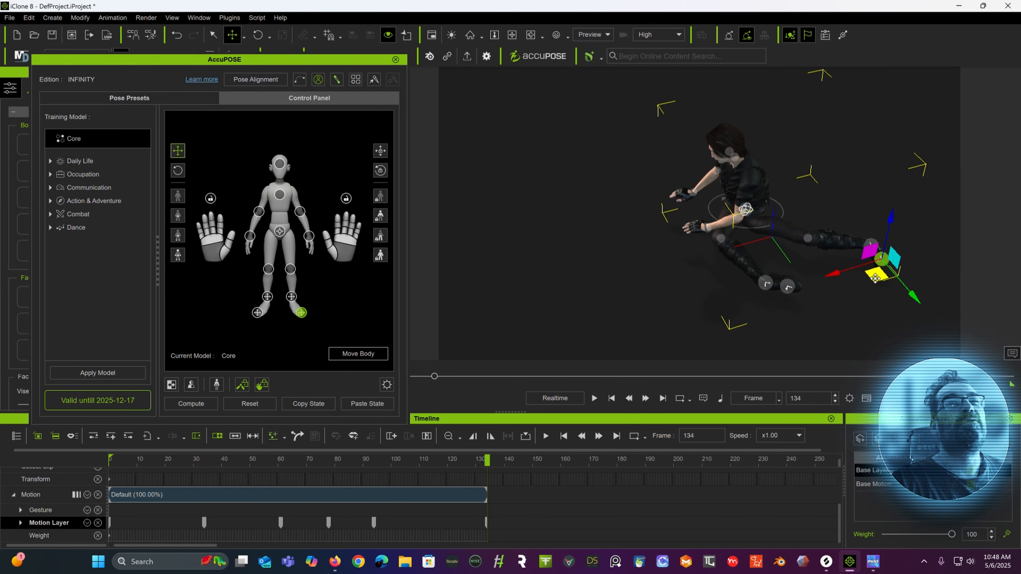
{"action": "left_click", "coordinate": [872, 245]}
{"action": "left_click_drag", "start_coordinate": [863, 265], "coordinate": [868, 183]}
Step: At frame 112, raise the left ankle and toe to lift the left leg clear of the right one
{"action": "left_click_drag", "start_coordinate": [477, 464], "coordinate": [425, 455]}
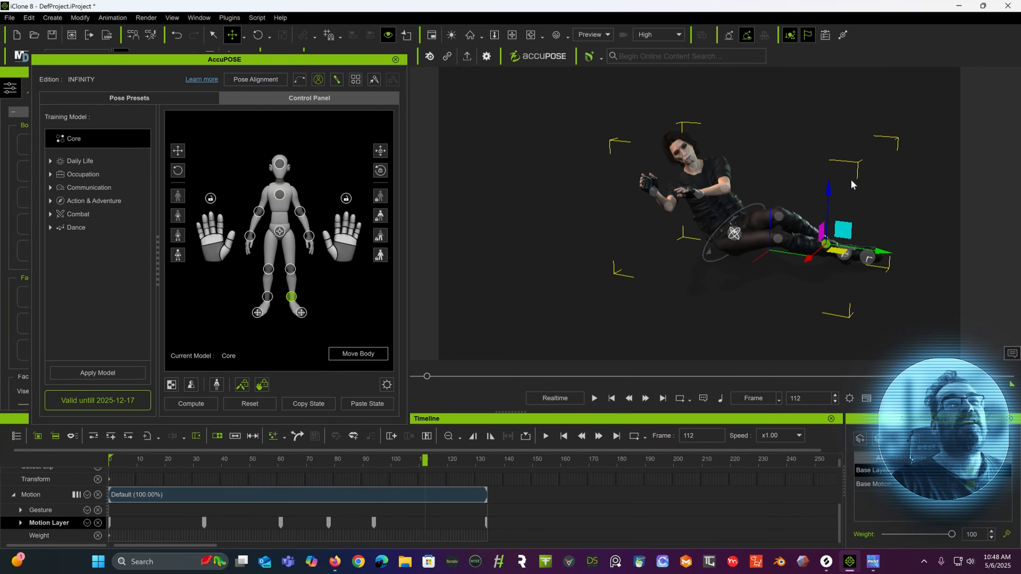
{"action": "left_click_drag", "start_coordinate": [830, 192], "coordinate": [832, 187]}
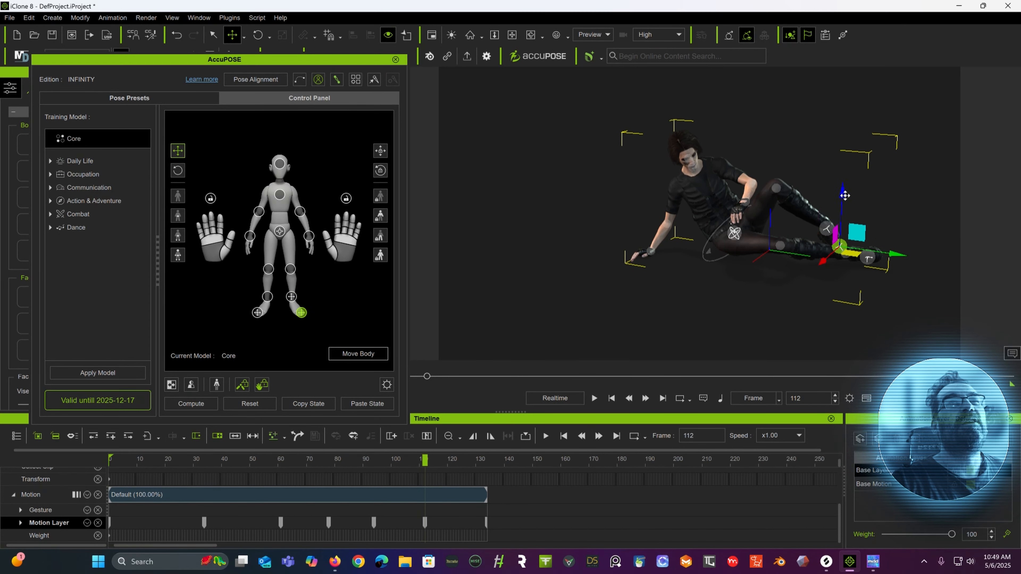
{"action": "left_click_drag", "start_coordinate": [845, 195], "coordinate": [848, 188]}
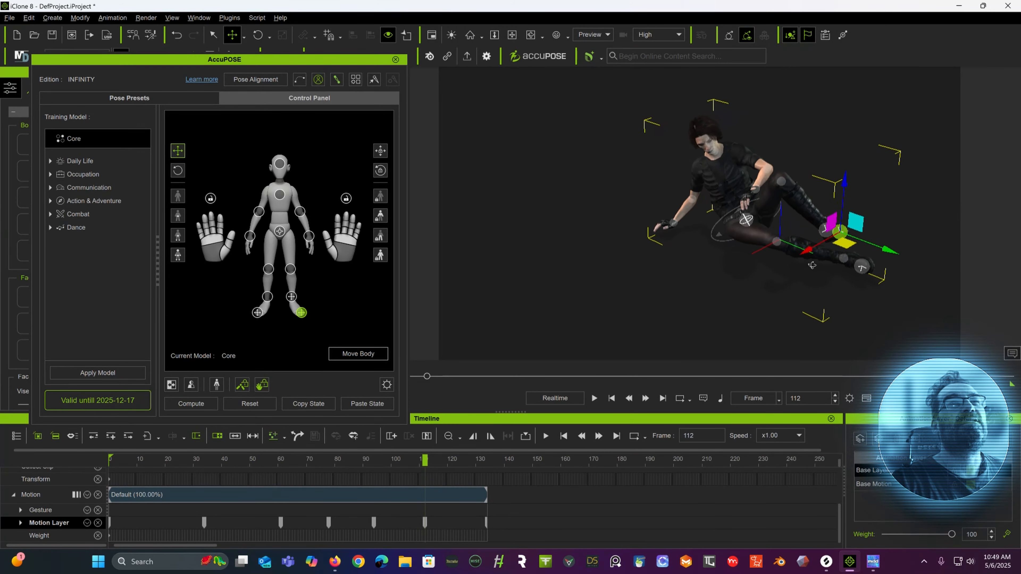
Step: At frame 134, raise the left knee to lift the character from sitting into a crouch
{"action": "left_click_drag", "start_coordinate": [411, 457], "coordinate": [485, 475]}
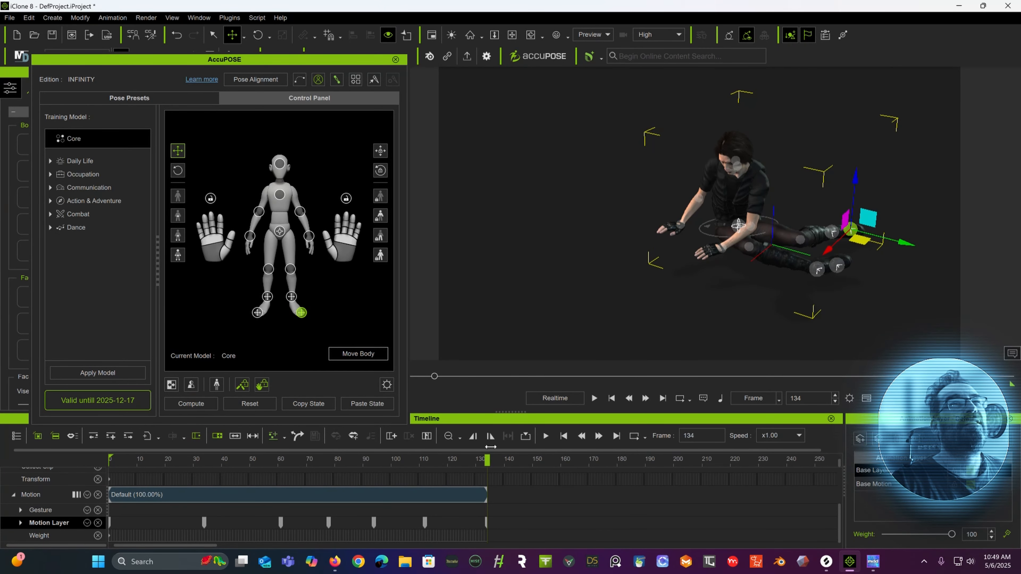
{"action": "left_click", "coordinate": [802, 241]}
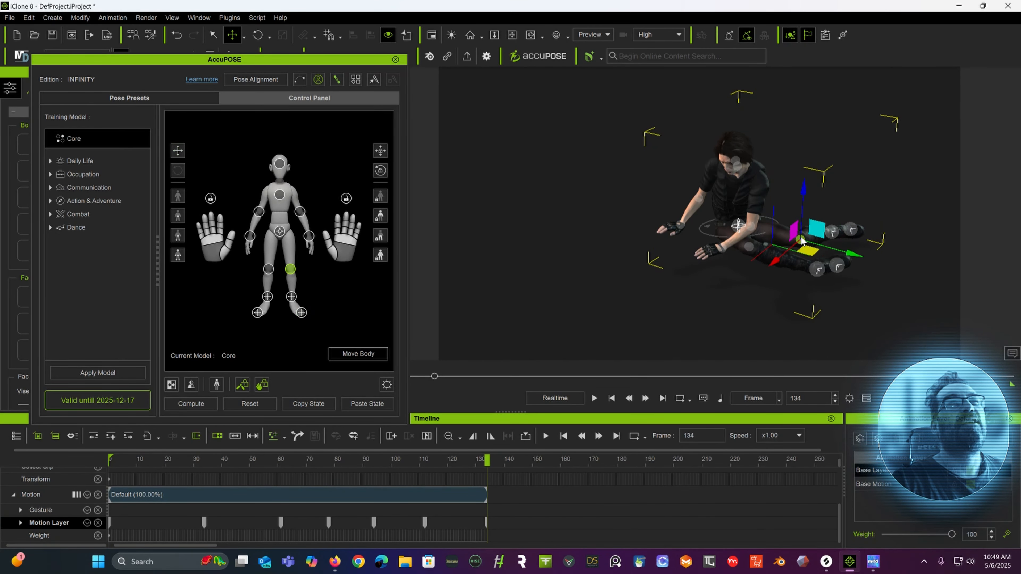
{"action": "left_click_drag", "start_coordinate": [810, 193], "coordinate": [785, 155]}
{"action": "right_click_drag", "start_coordinate": [786, 154], "coordinate": [579, 211]}
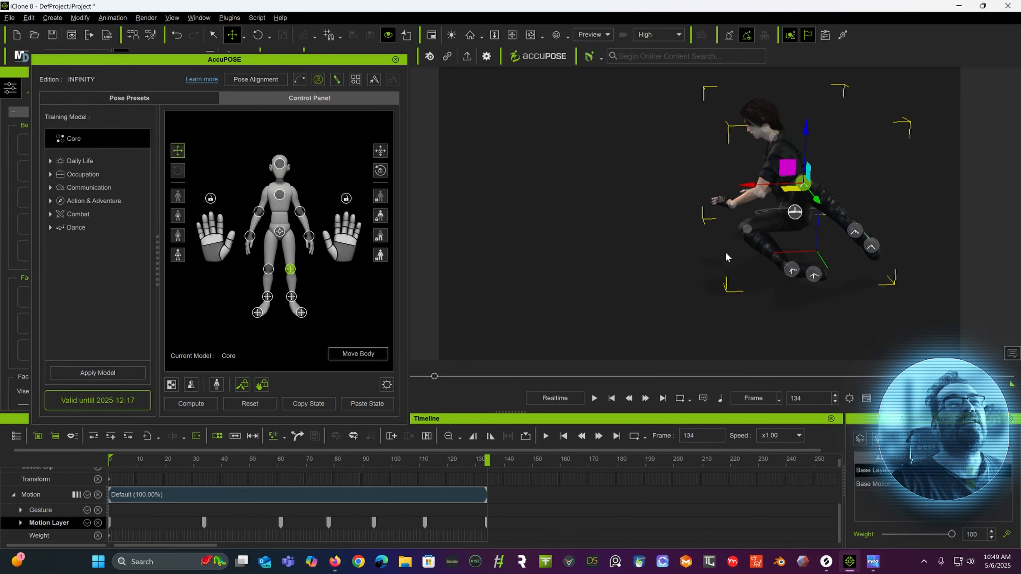
Step: Move the right toe forward at frame 134 to adjust the front foot of the crouch
{"action": "left_click", "coordinate": [796, 274]}
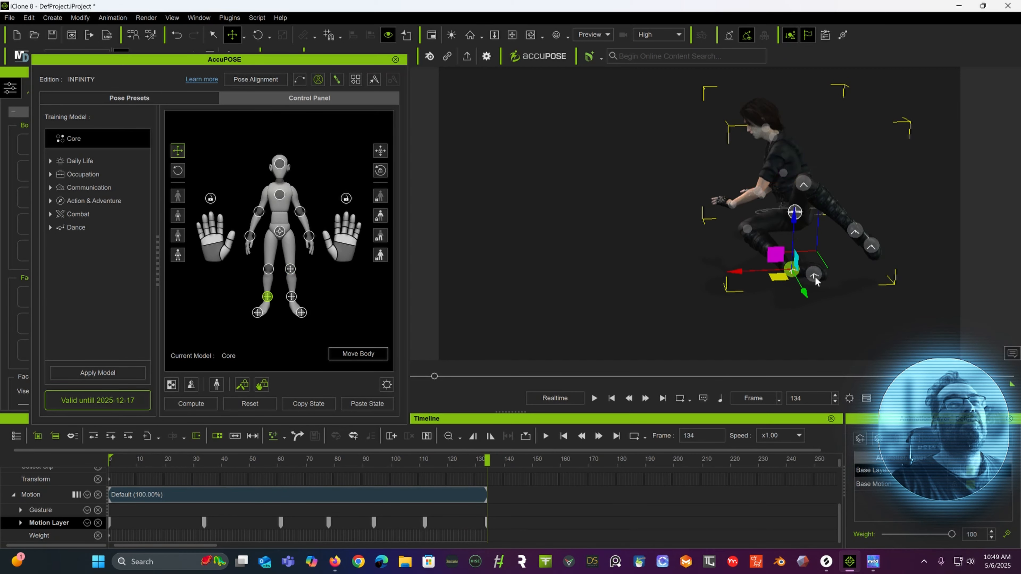
{"action": "left_click", "coordinate": [814, 276]}
{"action": "left_click_drag", "start_coordinate": [805, 284], "coordinate": [780, 279]}
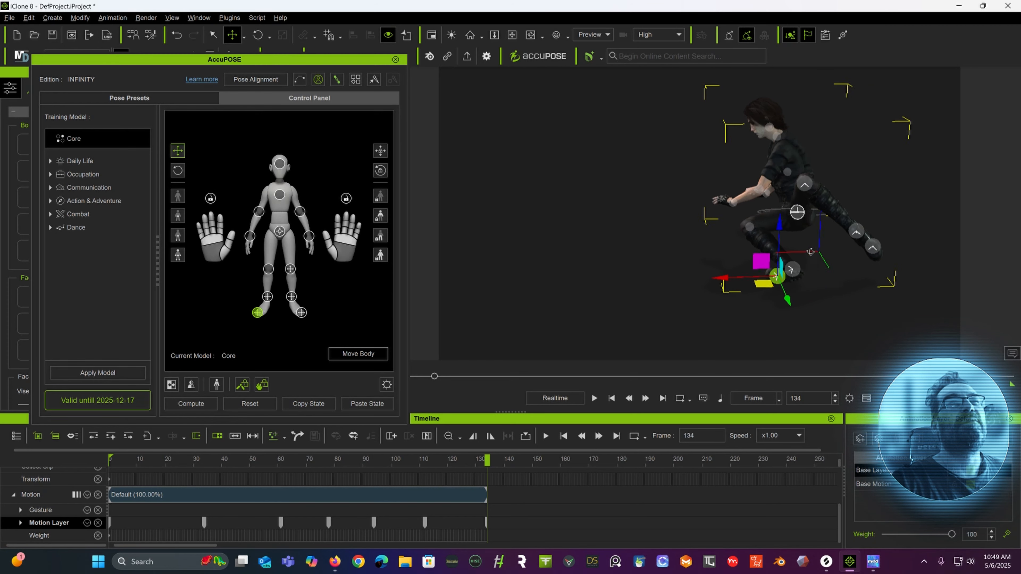
Step: At frame 134, reposition the left toe and left ankle to draw the extended leg's foot closer to the body
{"action": "middle_click_drag", "start_coordinate": [788, 241], "coordinate": [742, 291]}
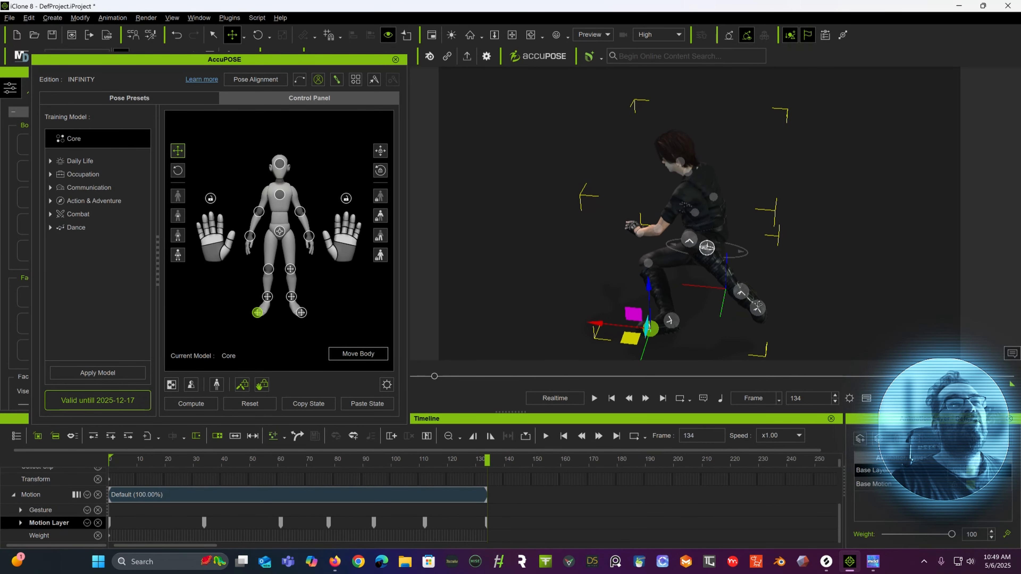
{"action": "left_click", "coordinate": [756, 308]}
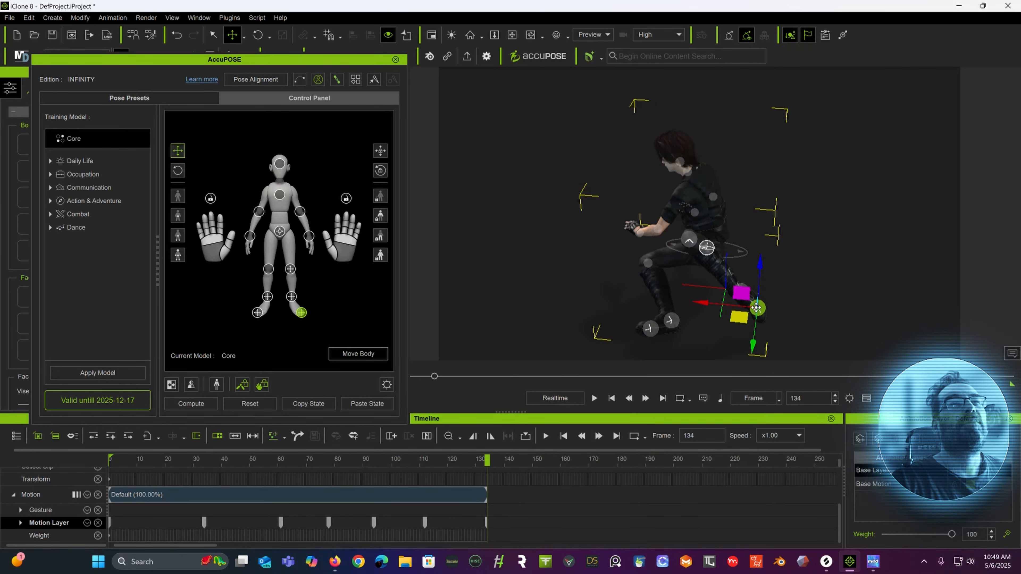
{"action": "left_click_drag", "start_coordinate": [742, 318], "coordinate": [718, 321]}
{"action": "middle_click_drag", "start_coordinate": [718, 321], "coordinate": [964, 141]}
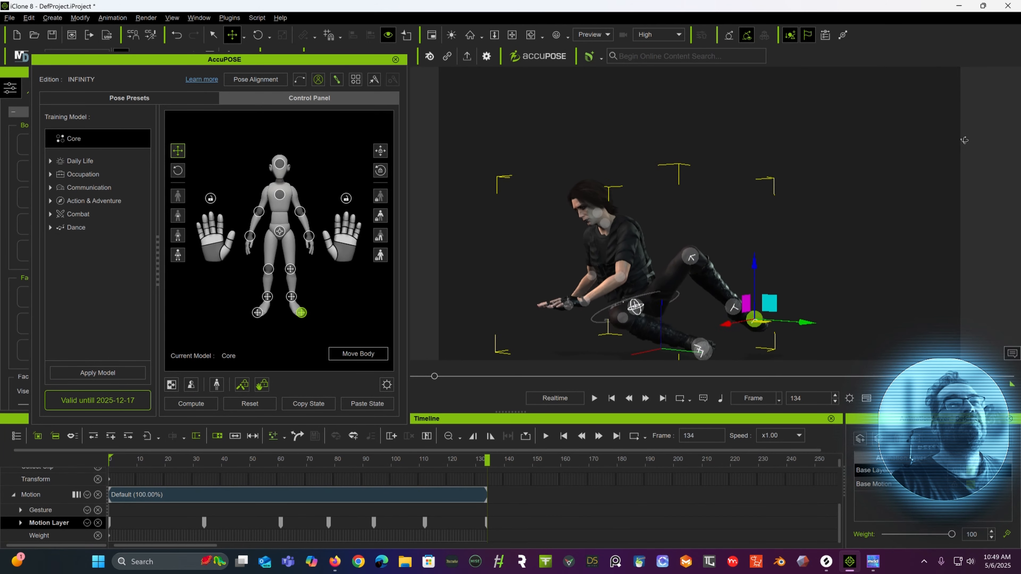
{"action": "left_click", "coordinate": [734, 310]}
{"action": "left_click_drag", "start_coordinate": [734, 250], "coordinate": [759, 285]}
{"action": "left_click", "coordinate": [759, 322]}
{"action": "right_click_drag", "start_coordinate": [760, 285], "coordinate": [750, 314]}
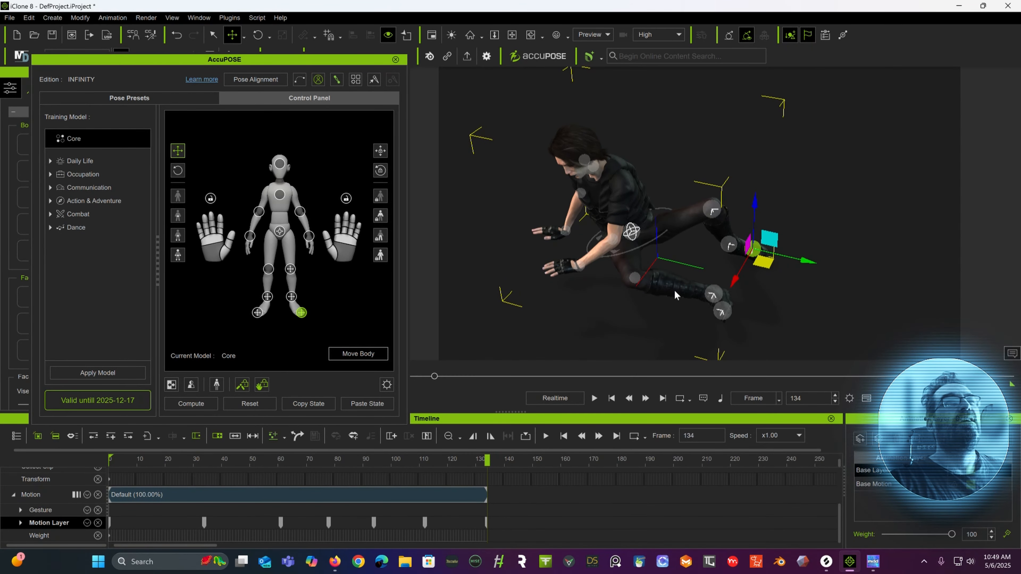
Step: Move the left ankle and toe across toward the right foot at frame 134
{"action": "left_click", "coordinate": [723, 247]}
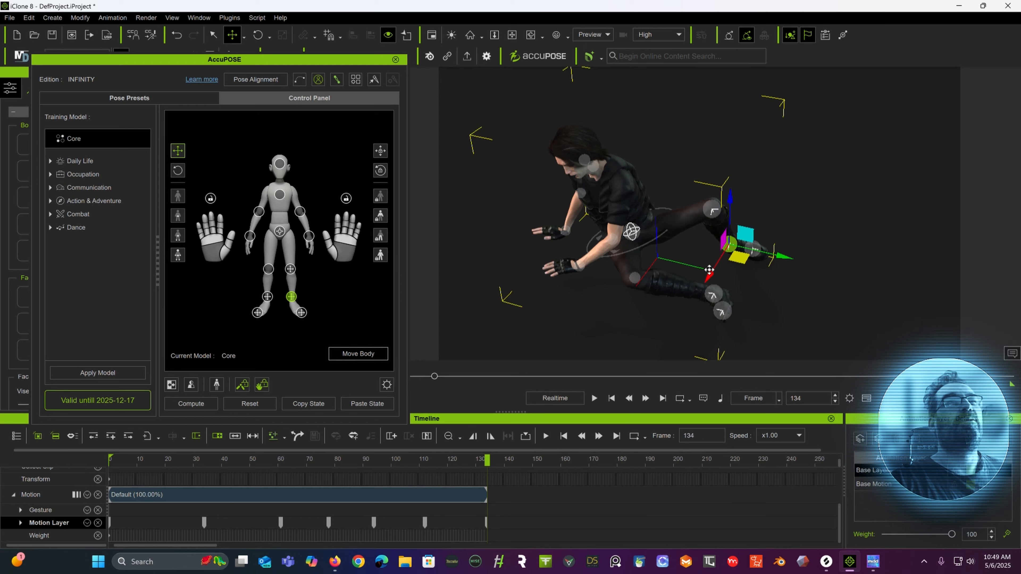
{"action": "mouse_move", "coordinate": [709, 269]}
{"action": "left_mouse_down"}
{"action": "mouse_move", "coordinate": [693, 301]}
{"action": "mouse_move", "coordinate": [718, 278]}
{"action": "left_mouse_up"}
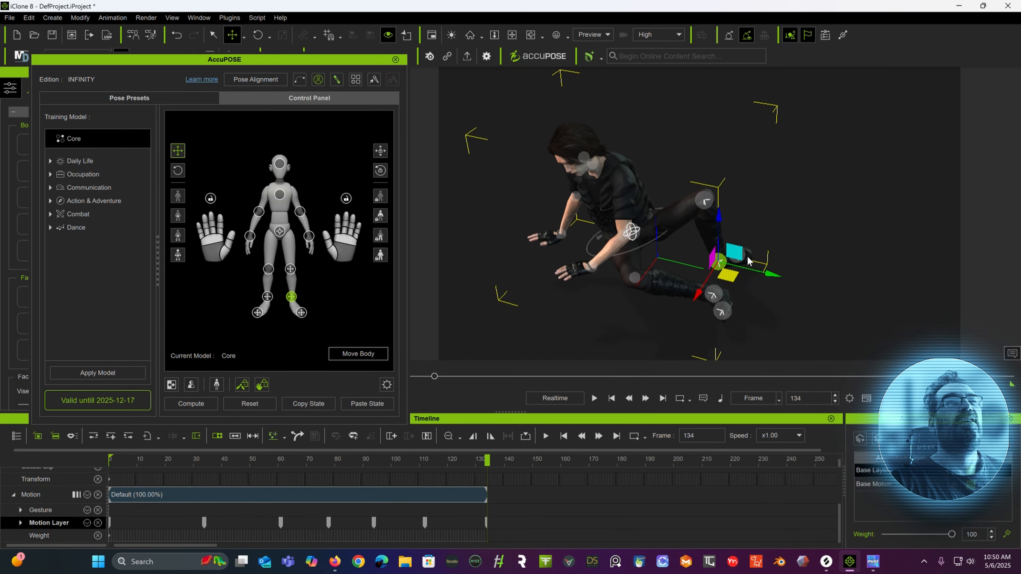
{"action": "left_click", "coordinate": [738, 256]}
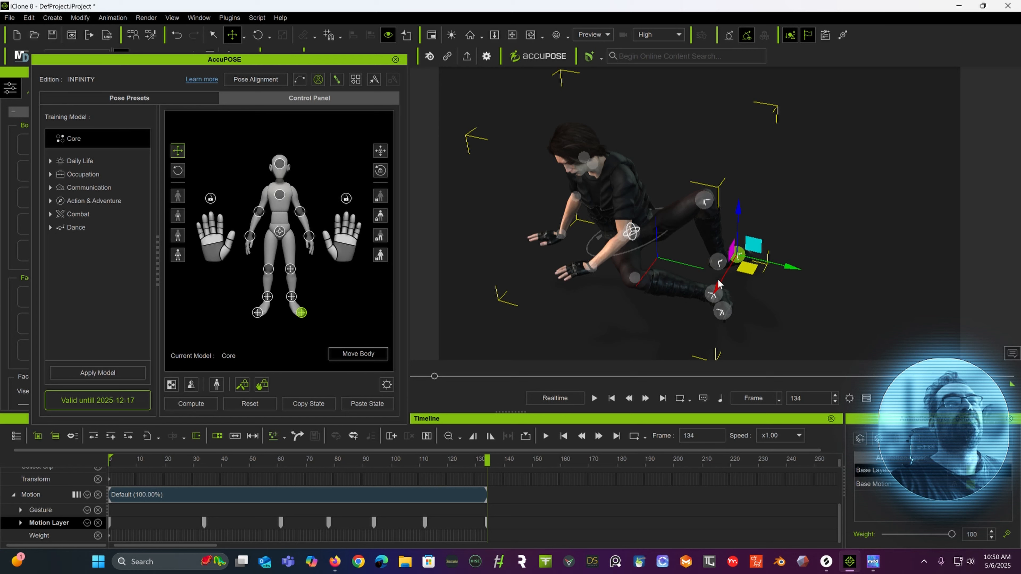
{"action": "left_click_drag", "start_coordinate": [718, 285], "coordinate": [710, 297]}
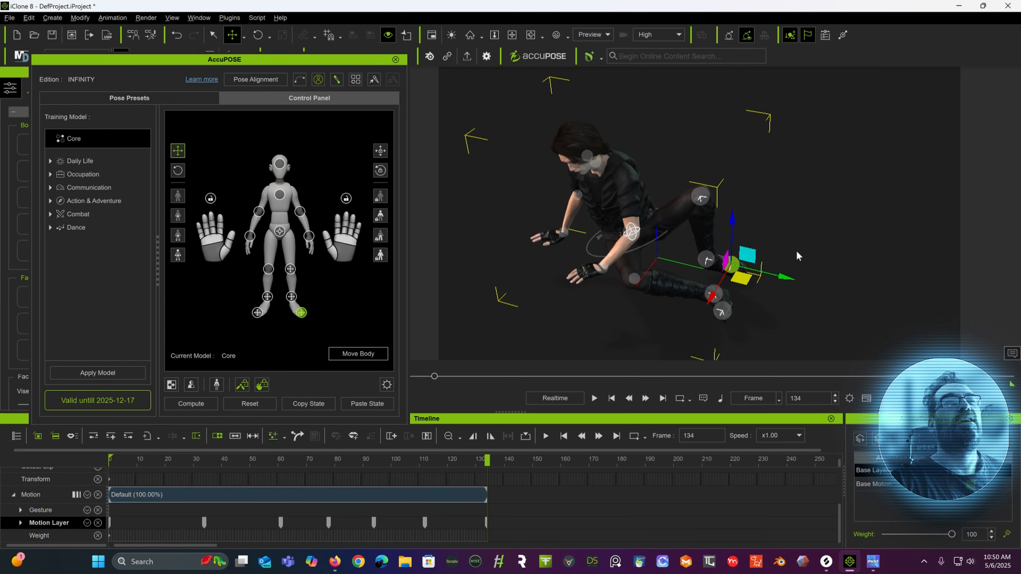
Step: Shift the left knee slightly forward at frame 134 to adjust the bent leg
{"action": "right_click_drag", "start_coordinate": [798, 256], "coordinate": [678, 148]}
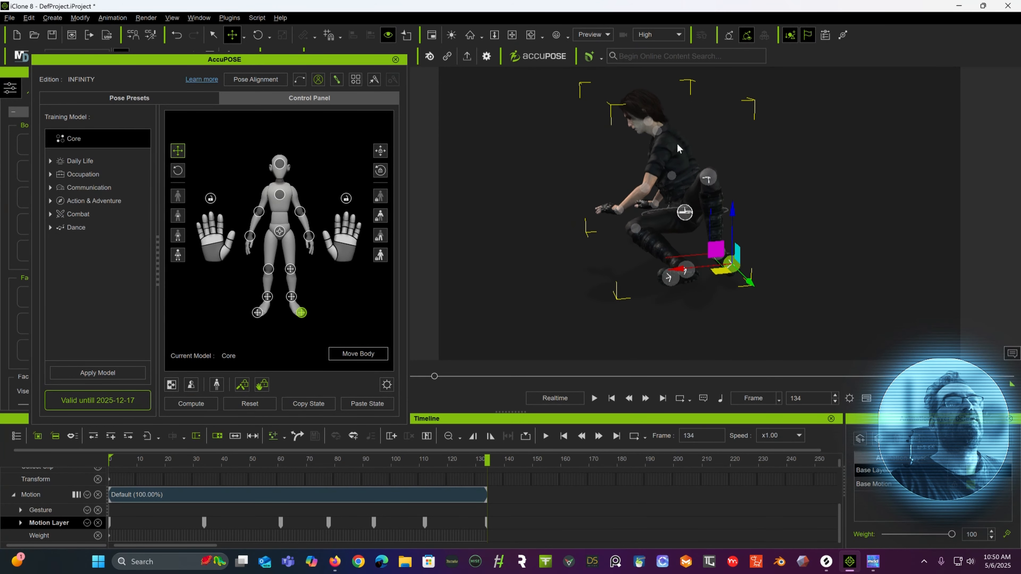
{"action": "left_click", "coordinate": [709, 182]}
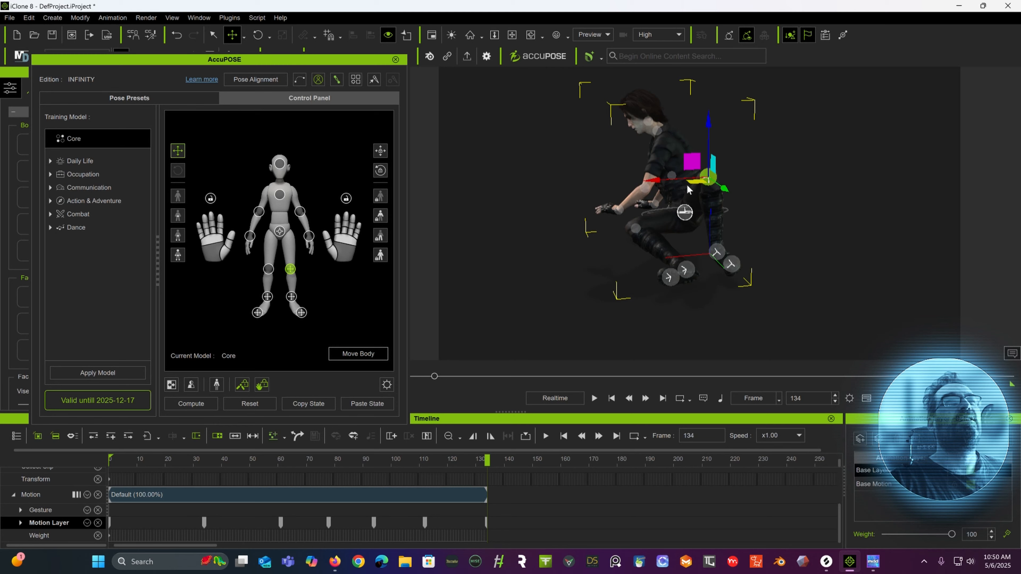
{"action": "left_click_drag", "start_coordinate": [696, 183], "coordinate": [686, 182]}
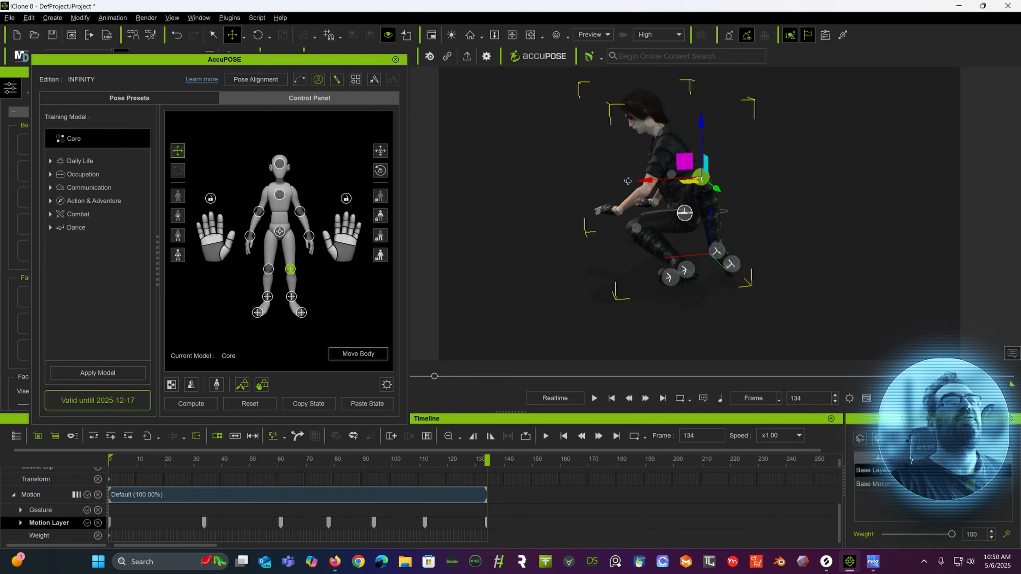
Step: Lower the hips at frame 134 so the character sits on the floor
{"action": "right_click_drag", "start_coordinate": [628, 180], "coordinate": [579, 267]}
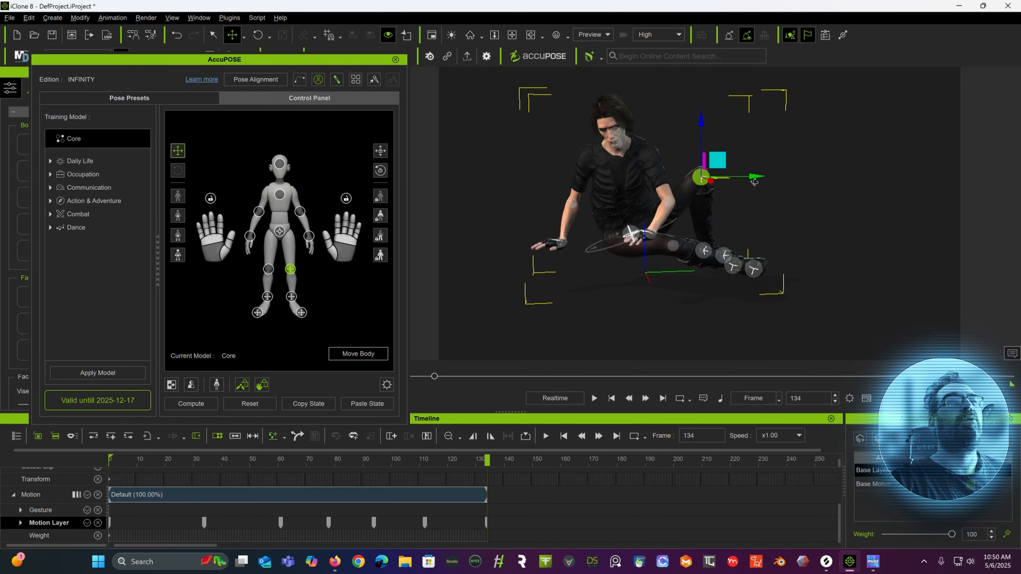
{"action": "left_click", "coordinate": [630, 235]}
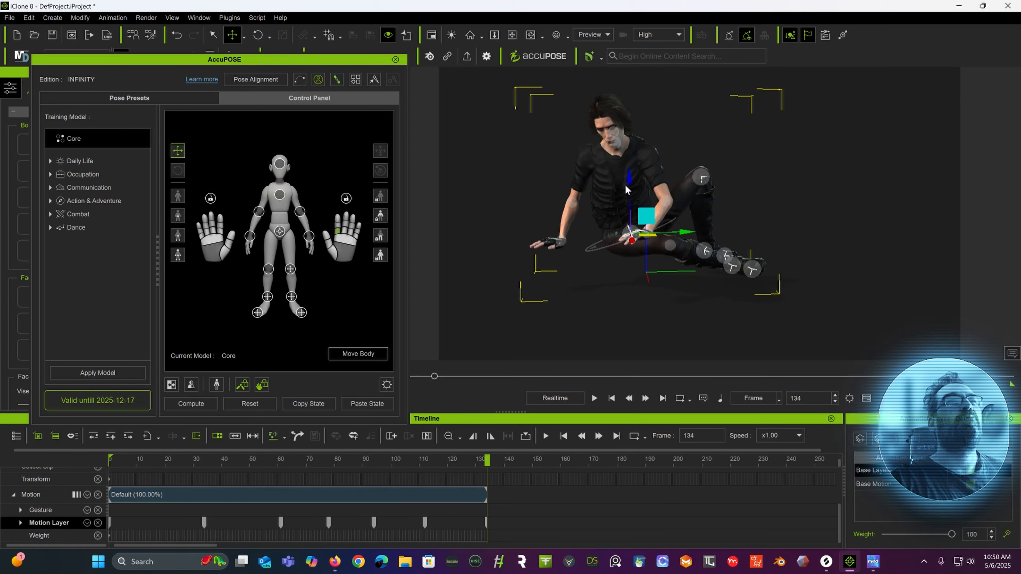
{"action": "left_click", "coordinate": [629, 232]}
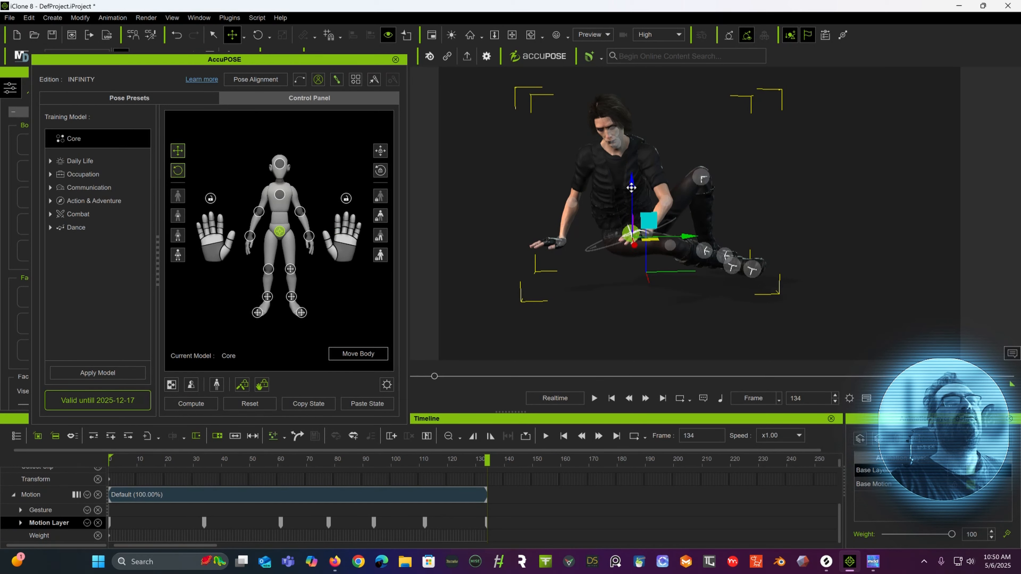
{"action": "left_click_drag", "start_coordinate": [632, 188], "coordinate": [594, 217]}
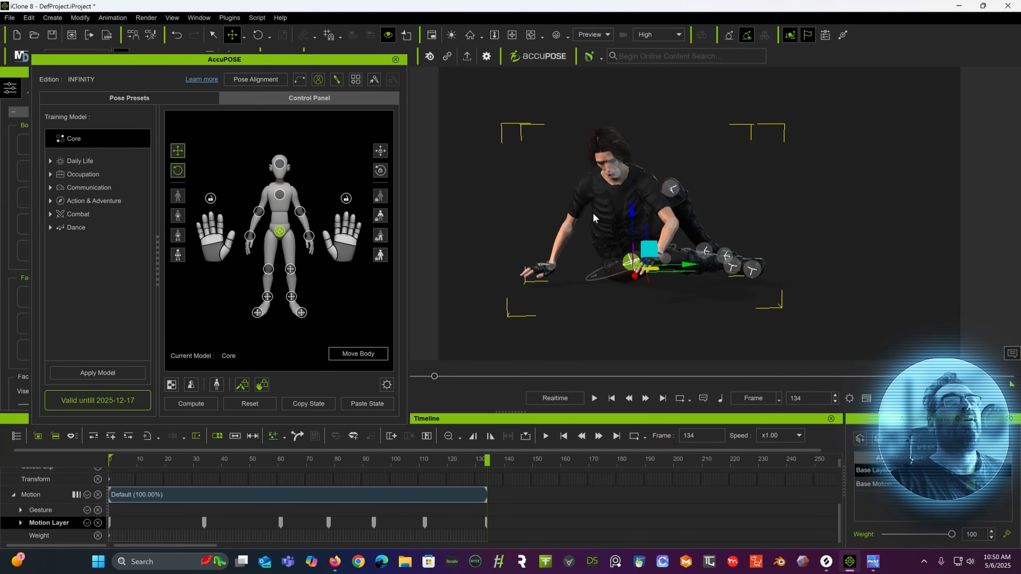
Step: Move the left ankle outward along the floor at frame 134, placing the foot farther from the hips
{"action": "right_click_drag", "start_coordinate": [613, 219], "coordinate": [657, 290]}
{"action": "left_click", "coordinate": [709, 264]}
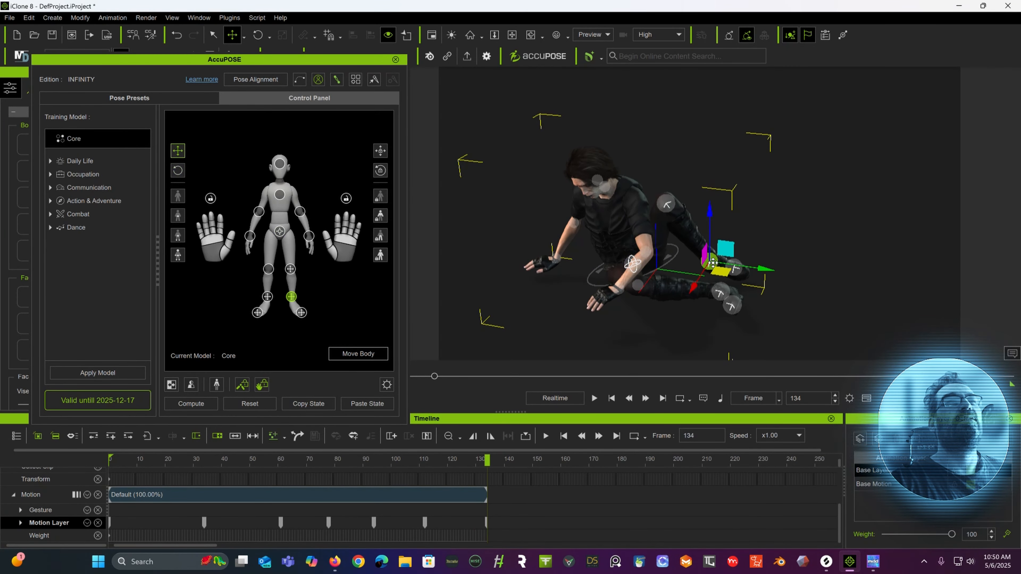
{"action": "left_click_drag", "start_coordinate": [722, 272], "coordinate": [778, 301]}
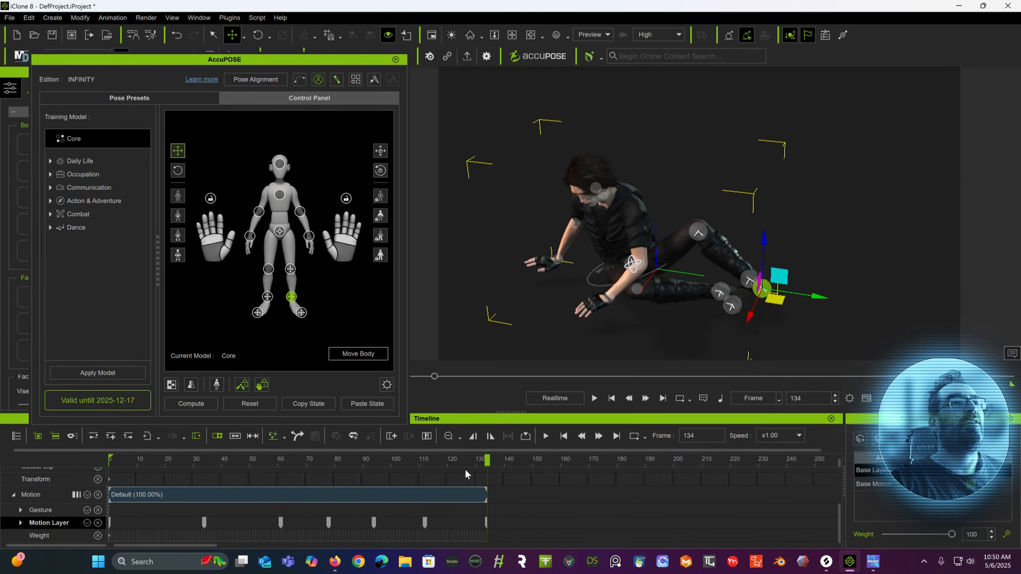
Step: At frame 176, rotate the hips to turn the seated character's body toward its feet
{"action": "left_click_drag", "start_coordinate": [462, 460], "coordinate": [597, 464]}
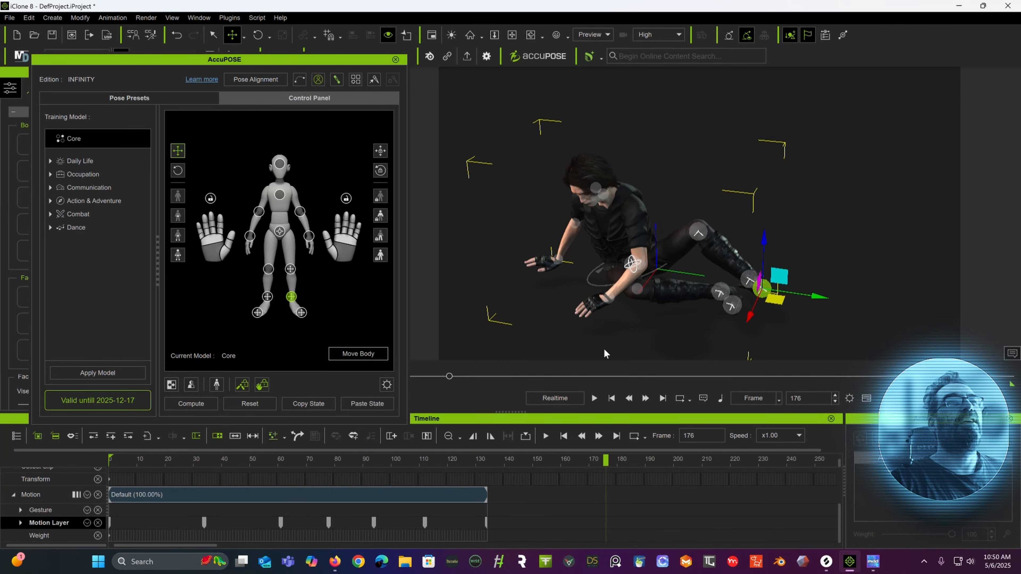
{"action": "left_click", "coordinate": [631, 264]}
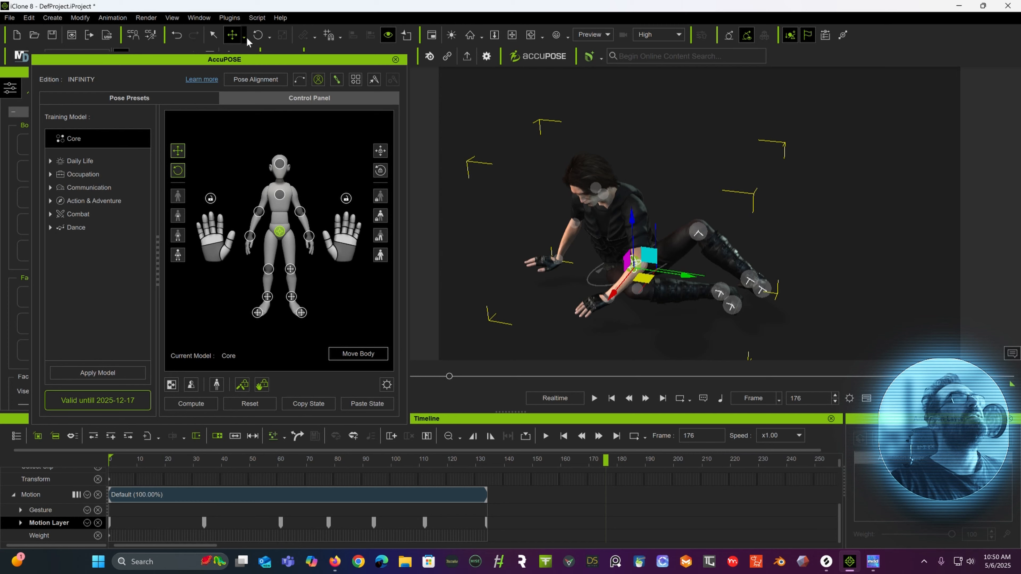
{"action": "left_click", "coordinate": [258, 35]}
{"action": "left_click_drag", "start_coordinate": [633, 265], "coordinate": [589, 278]}
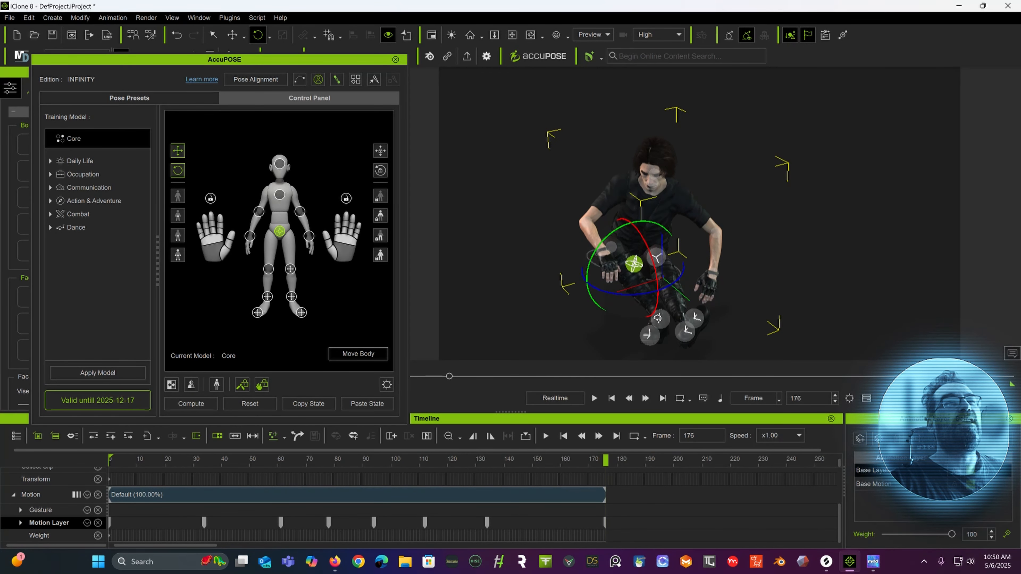
Step: At frame 176, rotate the right ankle and reposition the right toe
{"action": "left_click", "coordinate": [658, 318]}
{"action": "mouse_move", "coordinate": [657, 354]}
{"action": "left_mouse_down"}
{"action": "mouse_move", "coordinate": [668, 348]}
{"action": "mouse_move", "coordinate": [655, 350]}
{"action": "left_mouse_up"}
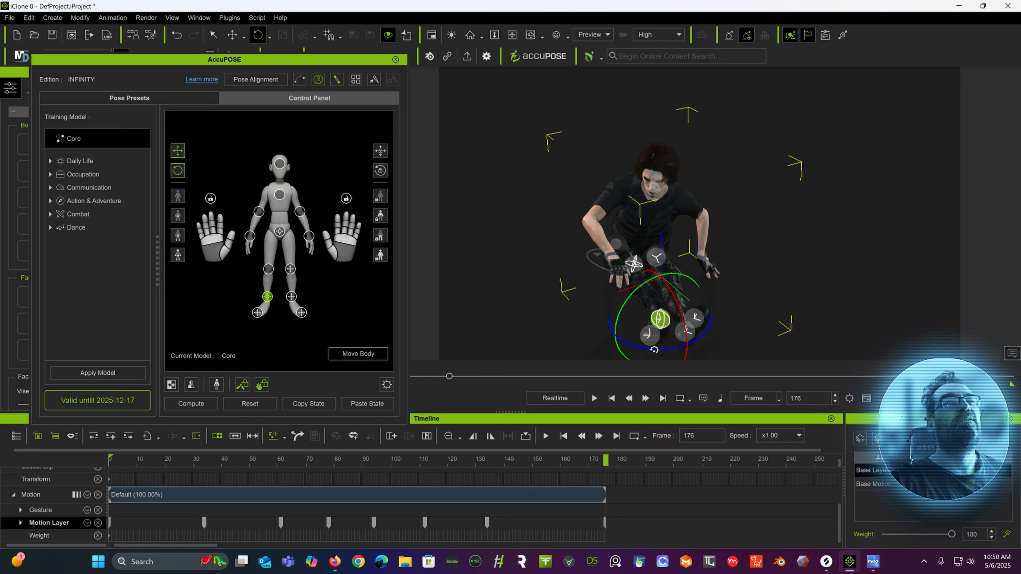
{"action": "left_click", "coordinate": [649, 335]}
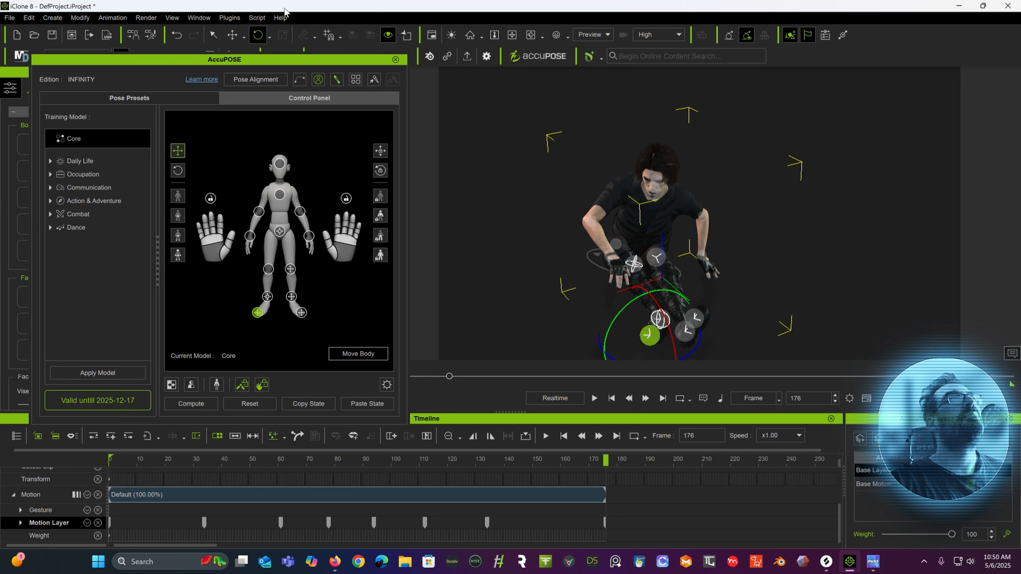
{"action": "left_click", "coordinate": [233, 35]}
{"action": "left_click_drag", "start_coordinate": [637, 351], "coordinate": [656, 351]}
Step: At frame 176, shift the left toe and left ankle to separate the left foot from the right one
{"action": "left_click_drag", "start_coordinate": [604, 248], "coordinate": [619, 400], "text": "alt"}
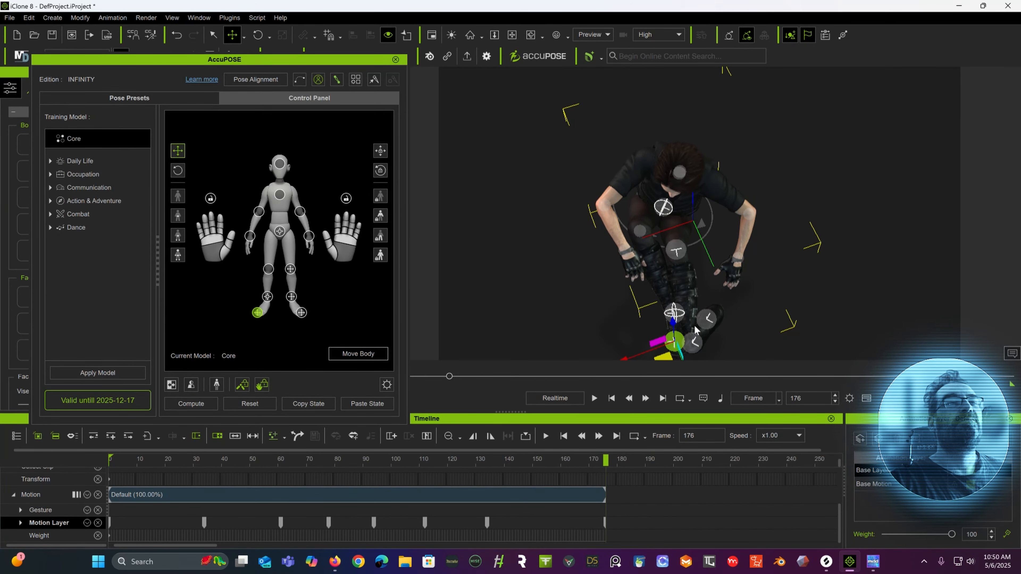
{"action": "scroll", "coordinate": [699, 318], "scroll_direction": "up", "scroll_amount": 10}
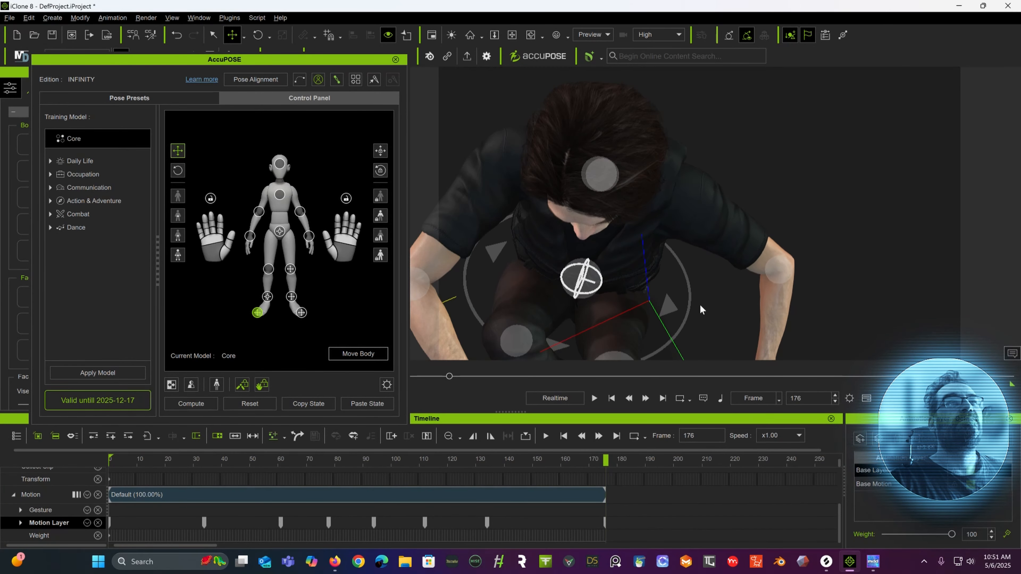
{"action": "right_click_drag", "start_coordinate": [709, 141], "coordinate": [707, 123], "text": "alt"}
{"action": "right_click_drag", "start_coordinate": [704, 204], "coordinate": [691, 86], "text": "alt"}
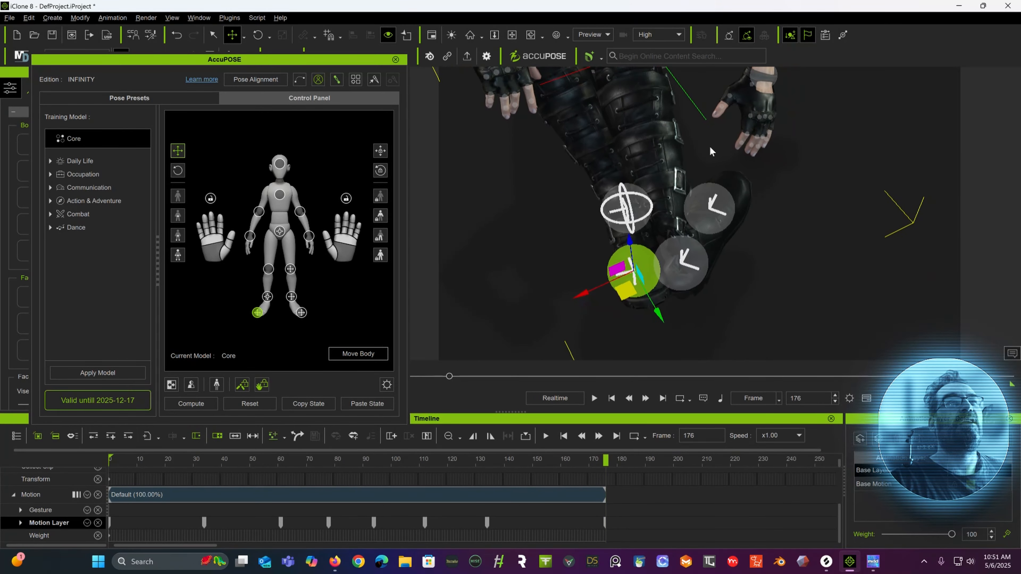
{"action": "left_click", "coordinate": [693, 261]}
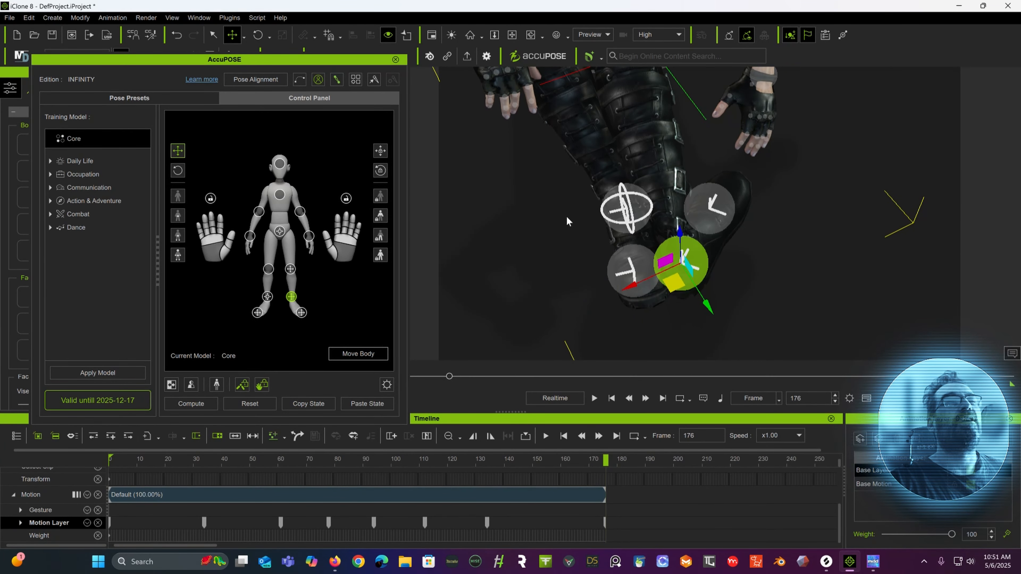
{"action": "left_click", "coordinate": [728, 207]}
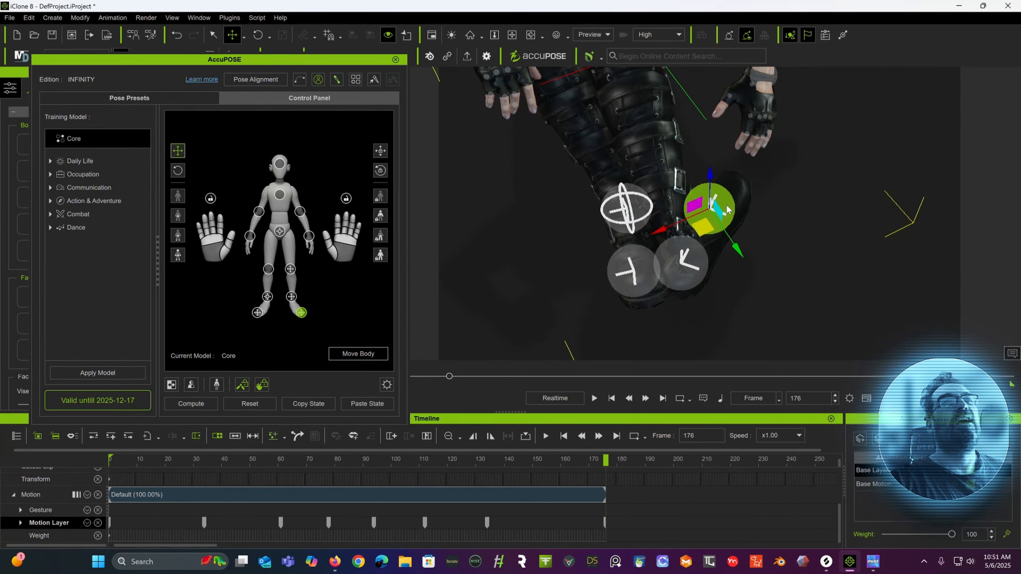
{"action": "left_click_drag", "start_coordinate": [708, 237], "coordinate": [744, 283]}
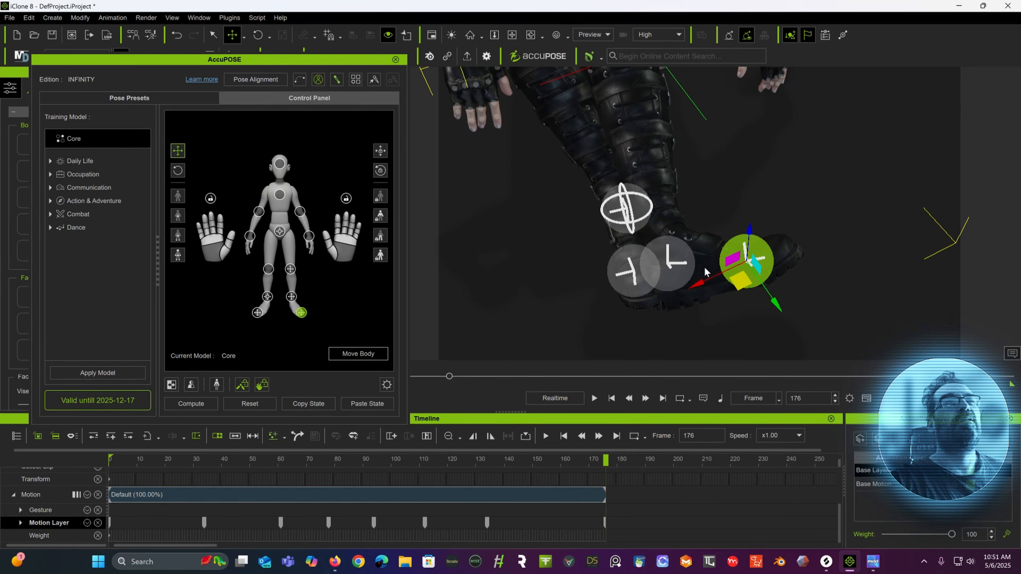
{"action": "left_click", "coordinate": [671, 266]}
{"action": "left_click_drag", "start_coordinate": [674, 259], "coordinate": [690, 230]}
Step: Lower the left ankle toward the floor at frame 176 and pull it back toward the body
{"action": "middle_click_drag", "start_coordinate": [689, 230], "coordinate": [809, 100]}
{"action": "scroll", "coordinate": [699, 158], "scroll_direction": "down", "scroll_amount": 3}
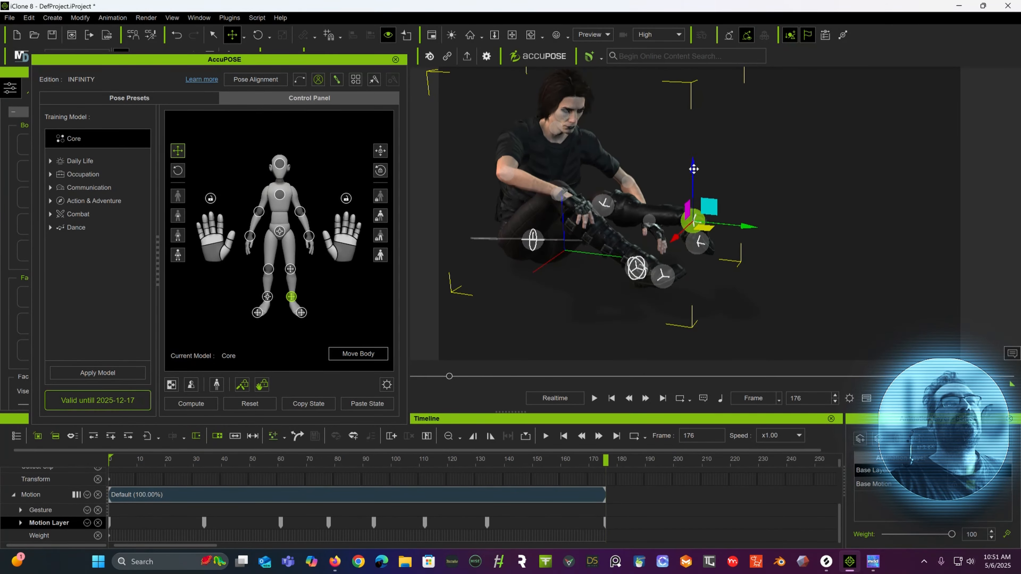
{"action": "left_click_drag", "start_coordinate": [694, 169], "coordinate": [689, 266]}
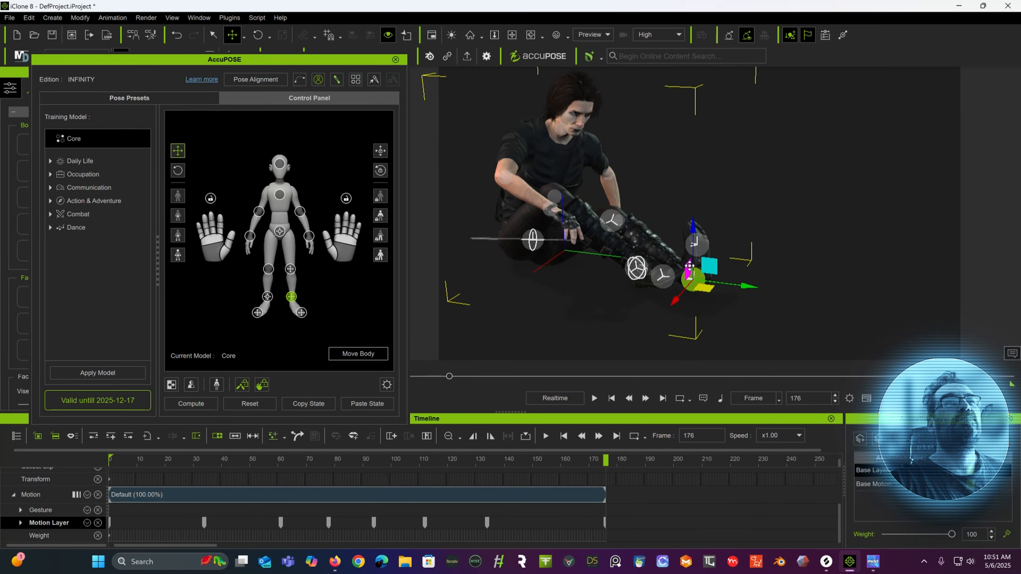
{"action": "left_click_drag", "start_coordinate": [749, 286], "coordinate": [697, 261]}
Step: At frame 176, move the left ankle and toe sideways to set the left foot beside the right one
{"action": "middle_click_drag", "start_coordinate": [673, 238], "coordinate": [596, 254]}
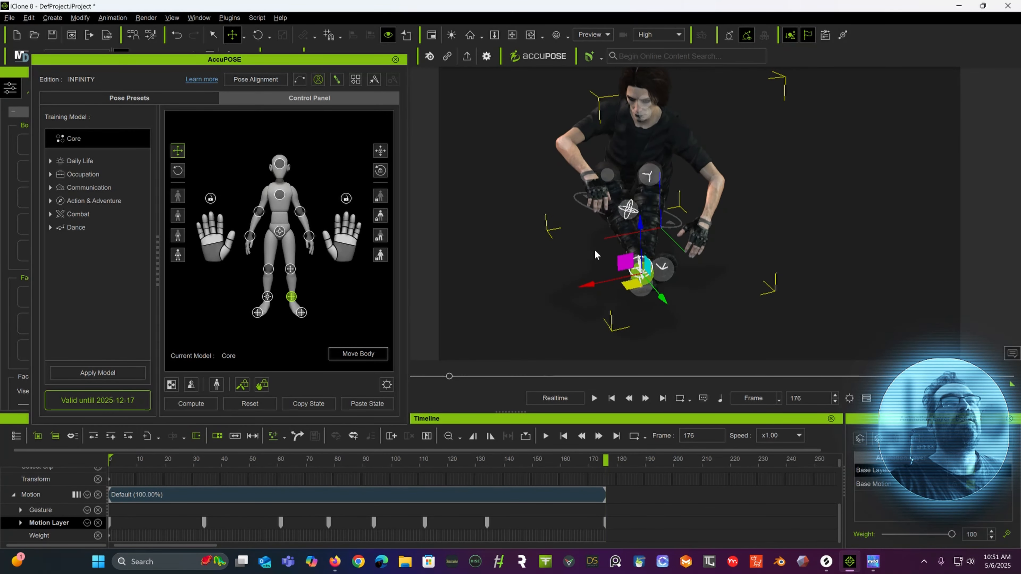
{"action": "left_click_drag", "start_coordinate": [584, 280], "coordinate": [621, 277]}
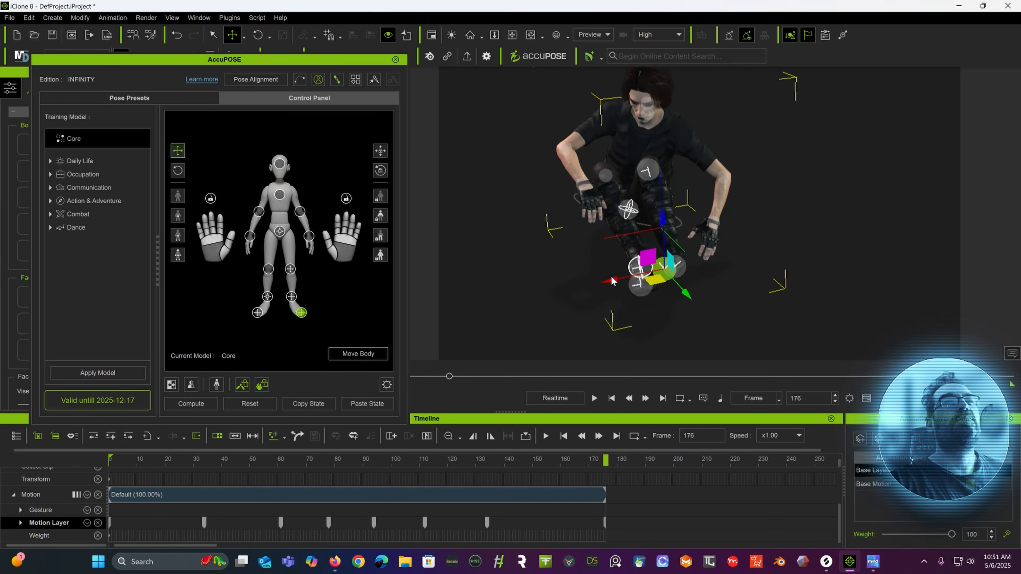
{"action": "left_click_drag", "start_coordinate": [611, 280], "coordinate": [631, 276]}
Step: Apply the Crawl on Knees pose preset to the character at frame 212
{"action": "right_click_drag", "start_coordinate": [617, 251], "coordinate": [567, 250]}
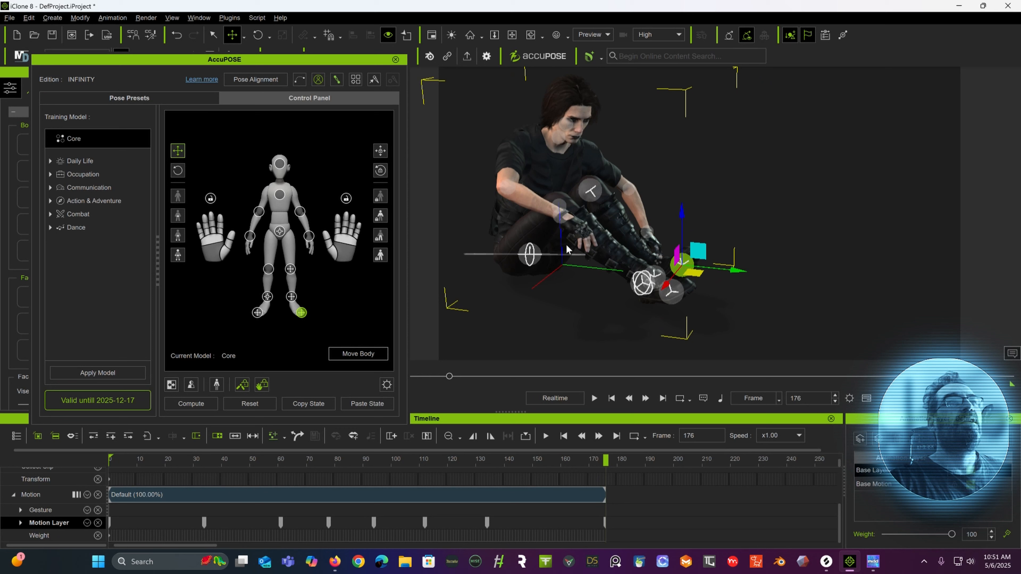
{"action": "left_click", "coordinate": [532, 256]}
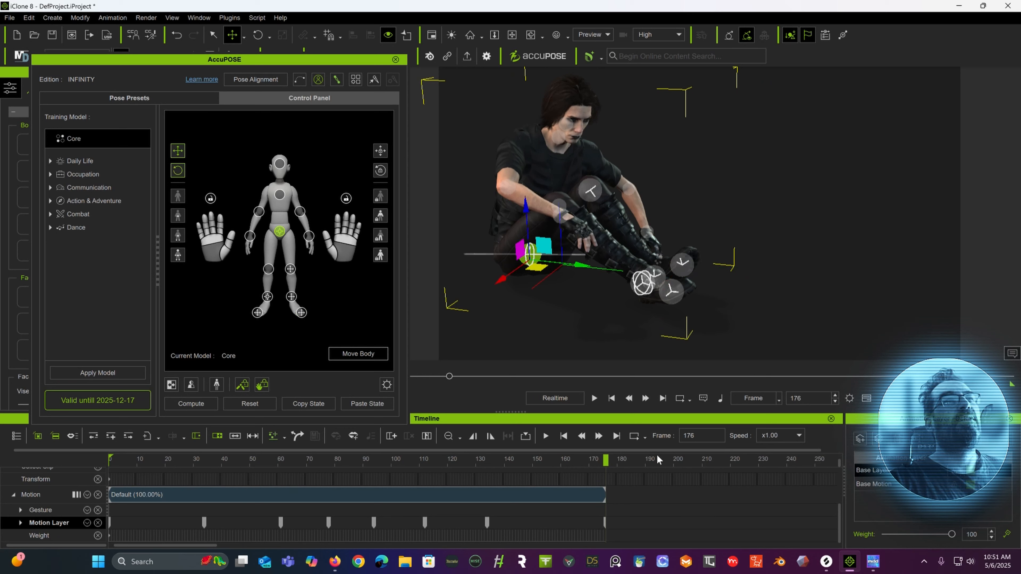
{"action": "left_click_drag", "start_coordinate": [610, 466], "coordinate": [690, 467]}
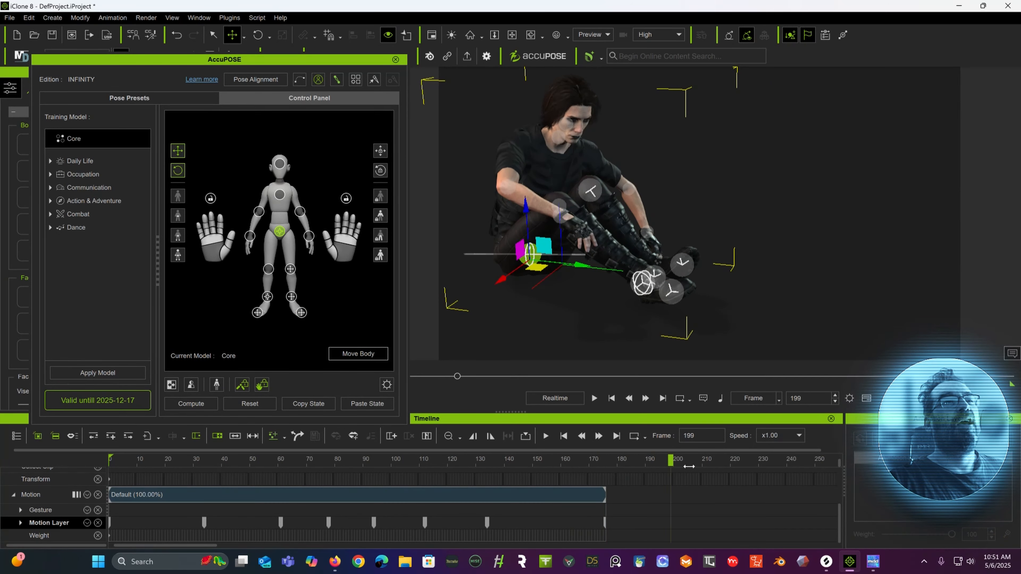
{"action": "left_click", "coordinate": [198, 98]}
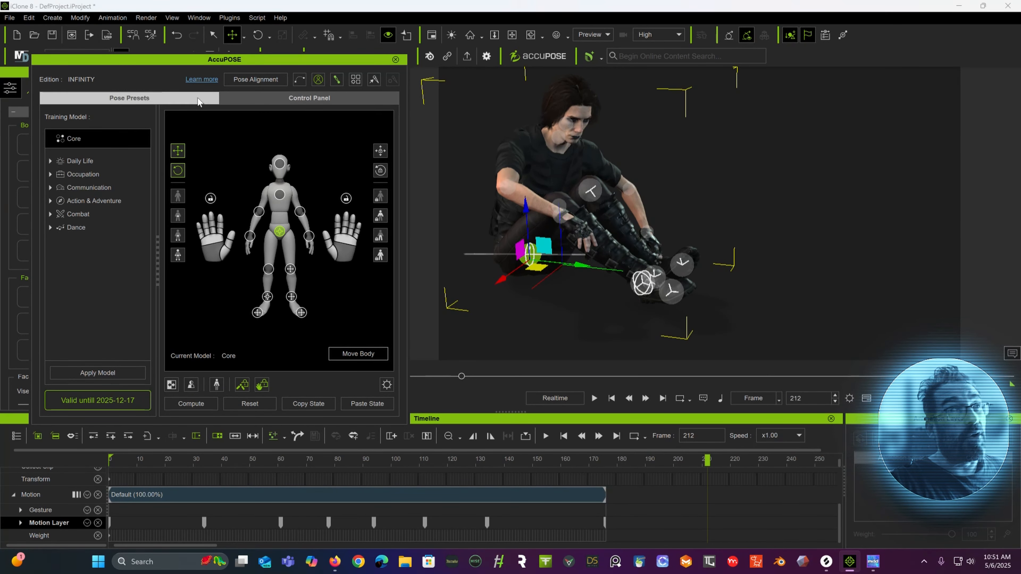
{"action": "scroll", "coordinate": [283, 281], "scroll_direction": "down", "scroll_amount": 3}
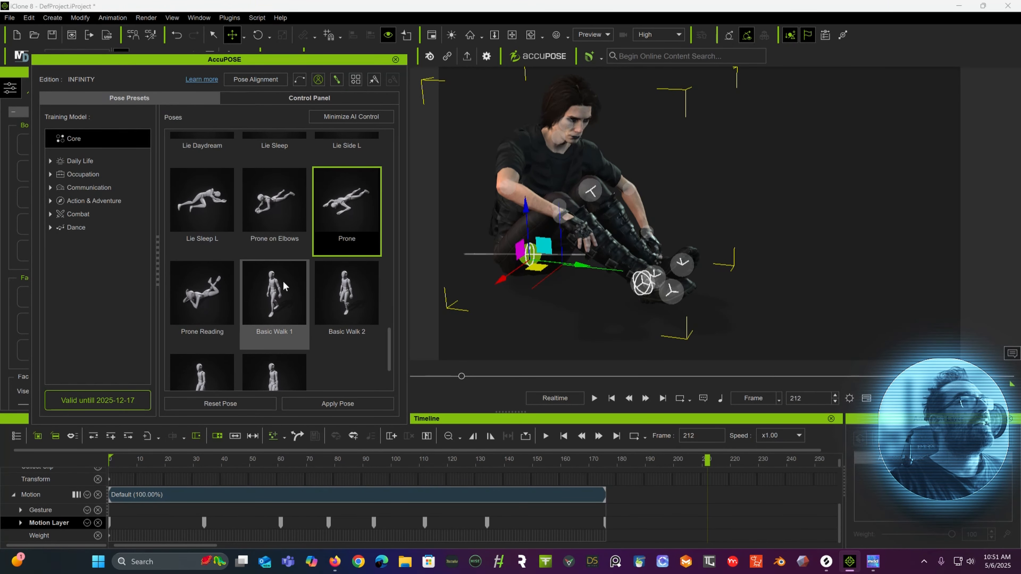
{"action": "scroll", "coordinate": [283, 281], "scroll_direction": "up", "scroll_amount": 8}
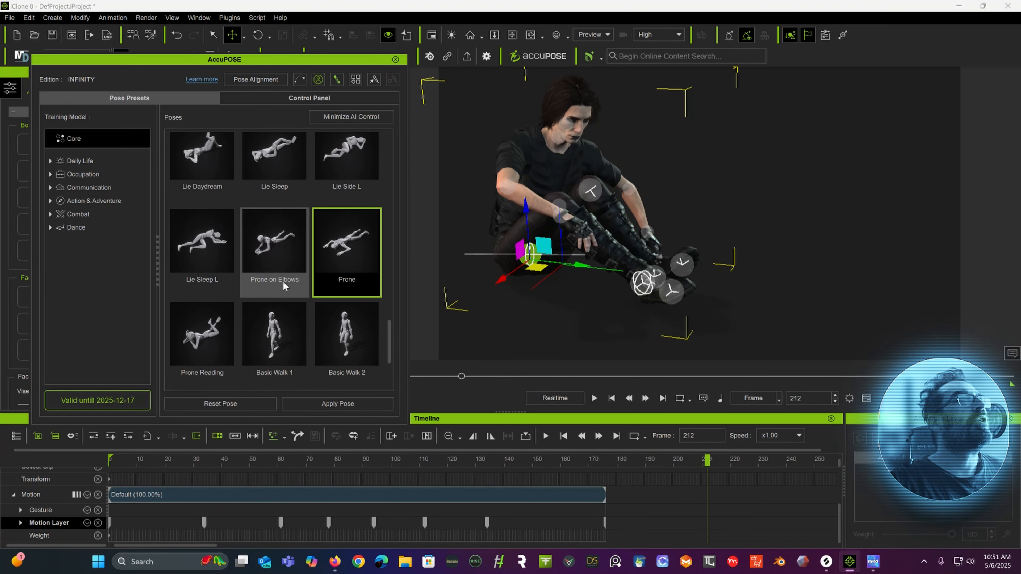
{"action": "scroll", "coordinate": [236, 262], "scroll_direction": "up", "scroll_amount": 1}
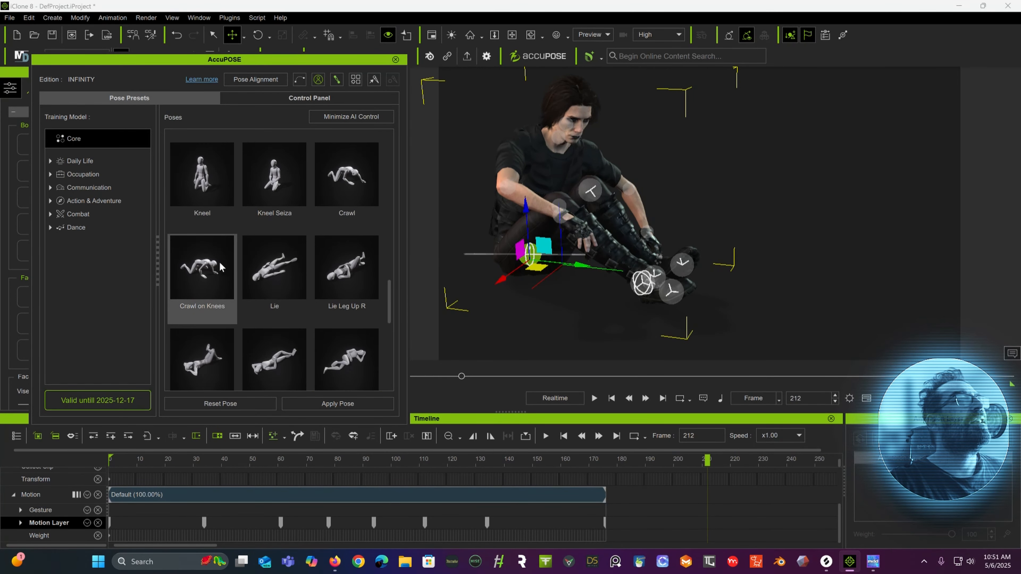
{"action": "double_click", "coordinate": [205, 268]}
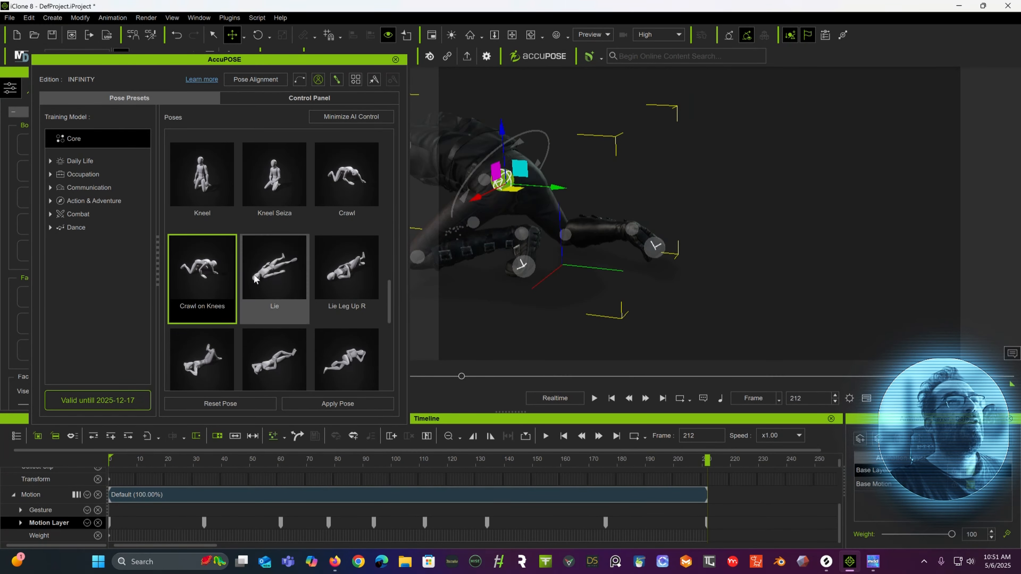
{"action": "scroll", "coordinate": [602, 250], "scroll_direction": "down", "scroll_amount": 5}
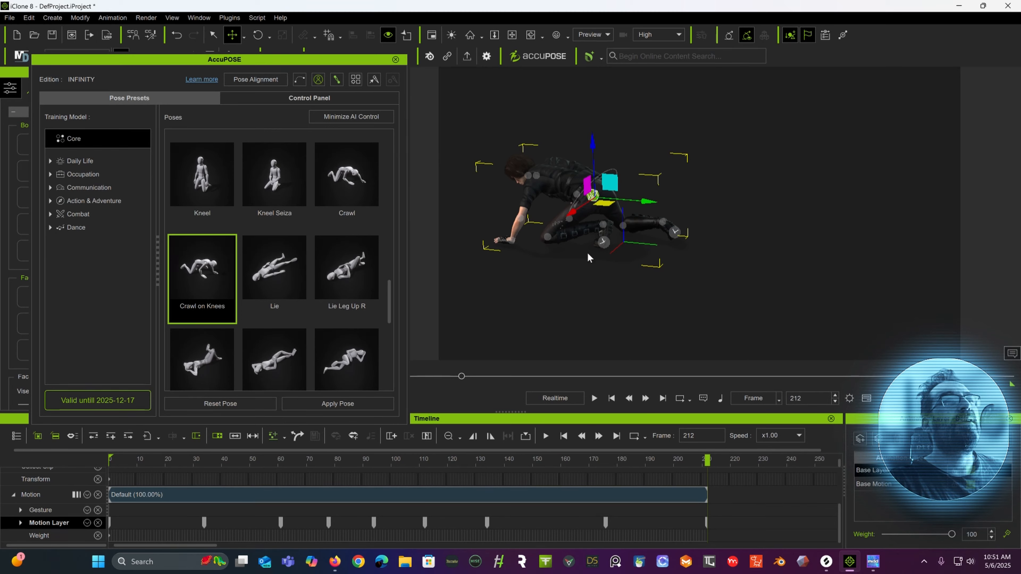
Step: Rotate the hips horizontally at frame 212 to turn the crawling character the opposite way, and check the transition from the sitting pose
{"action": "right_click_drag", "start_coordinate": [587, 258], "coordinate": [607, 125]}
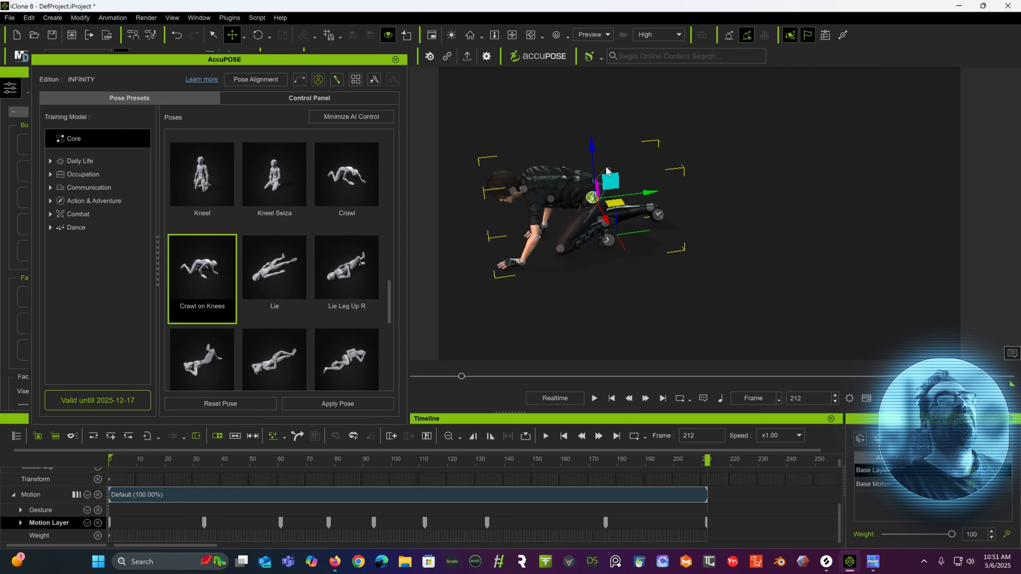
{"action": "scroll", "coordinate": [599, 169], "scroll_direction": "up", "scroll_amount": 2}
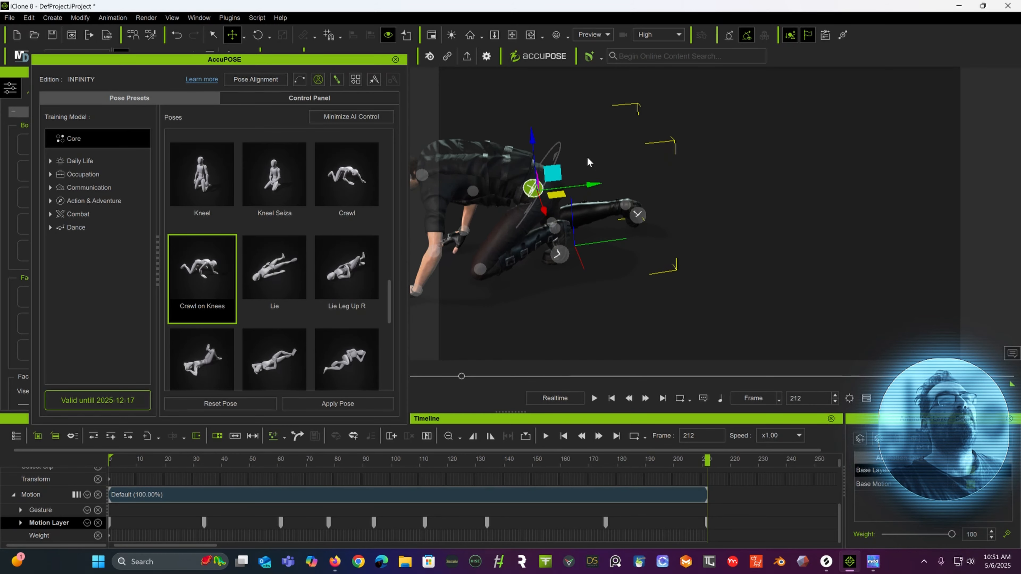
{"action": "left_click", "coordinate": [560, 145]}
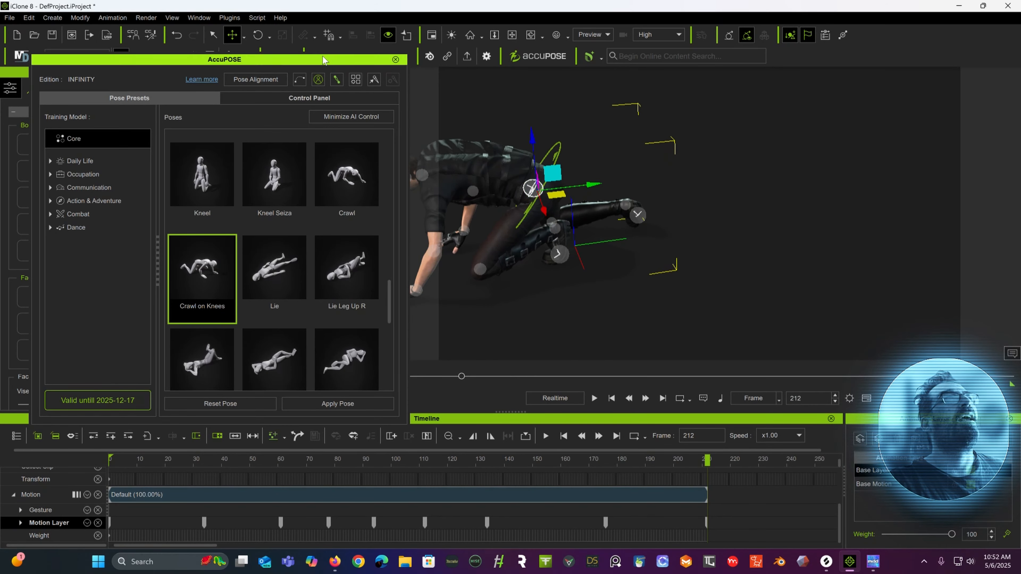
{"action": "left_click", "coordinate": [259, 35]}
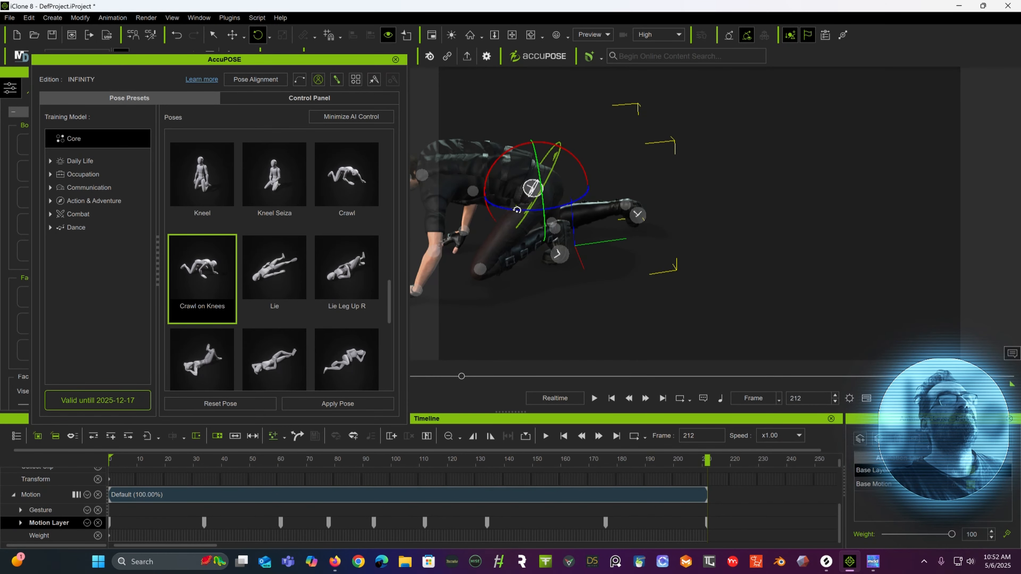
{"action": "left_click_drag", "start_coordinate": [517, 209], "coordinate": [600, 201]}
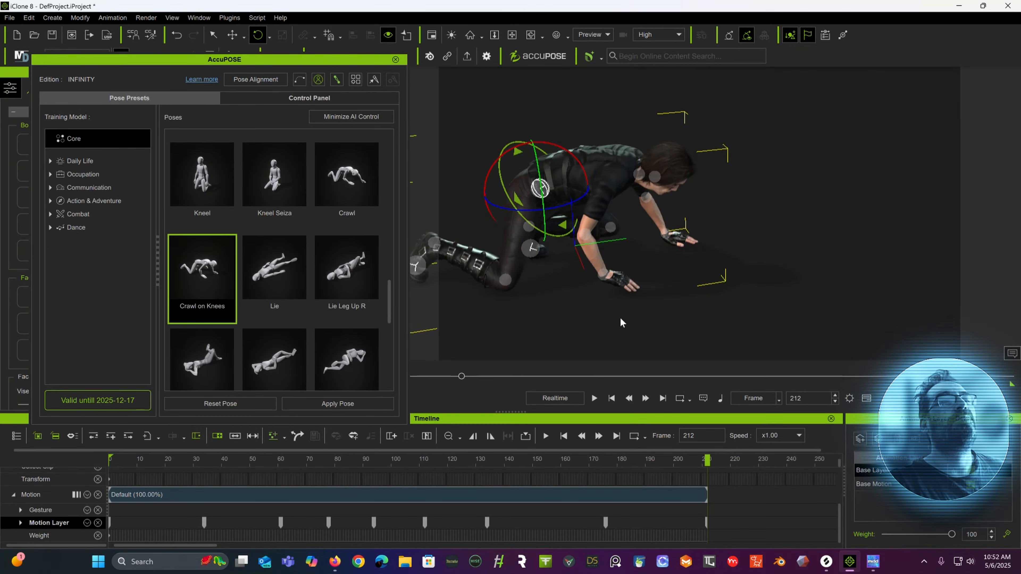
{"action": "left_click_drag", "start_coordinate": [633, 466], "coordinate": [709, 470]}
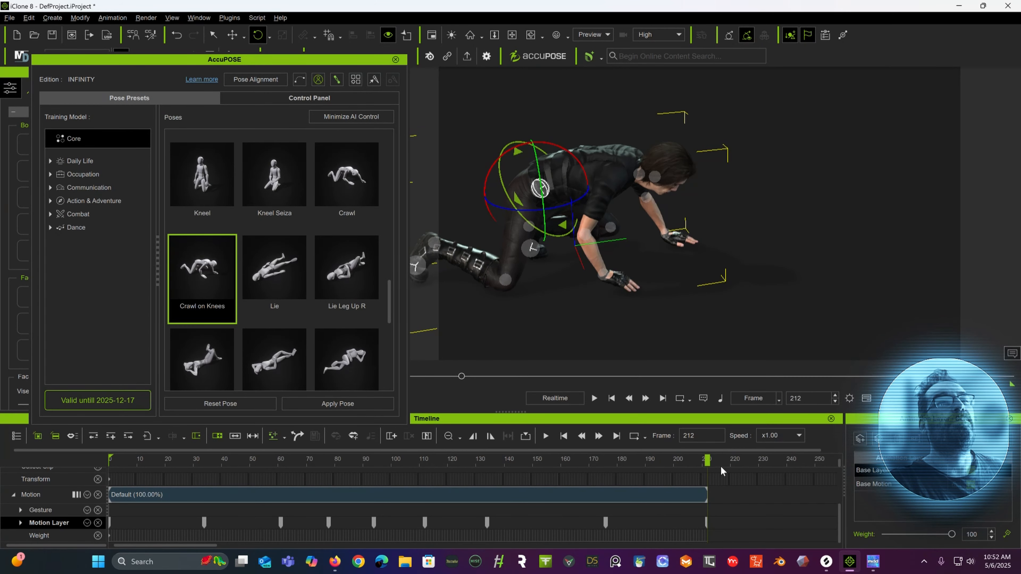
{"action": "left_click_drag", "start_coordinate": [646, 465], "coordinate": [671, 463]}
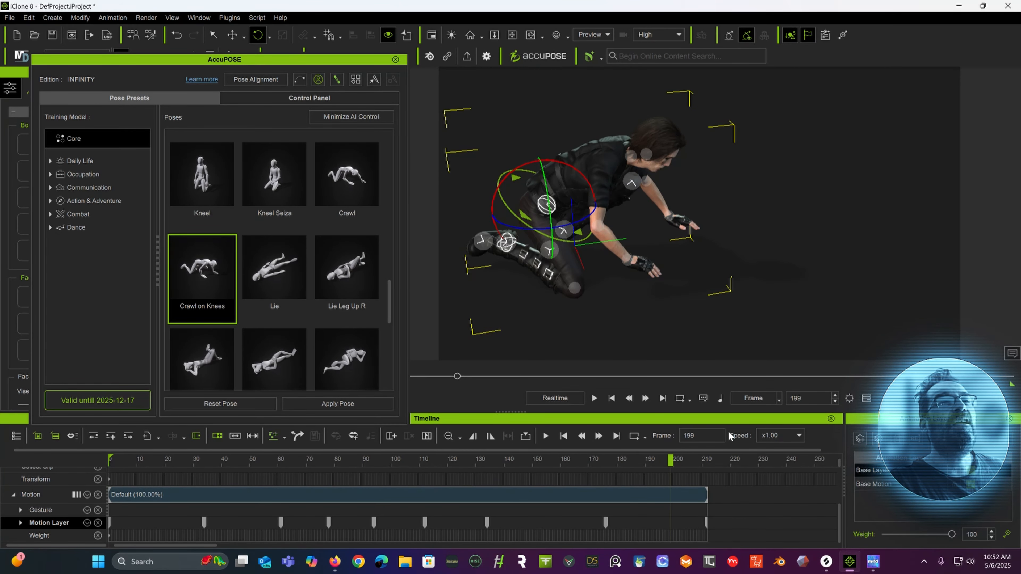
{"action": "left_click", "coordinate": [706, 463]}
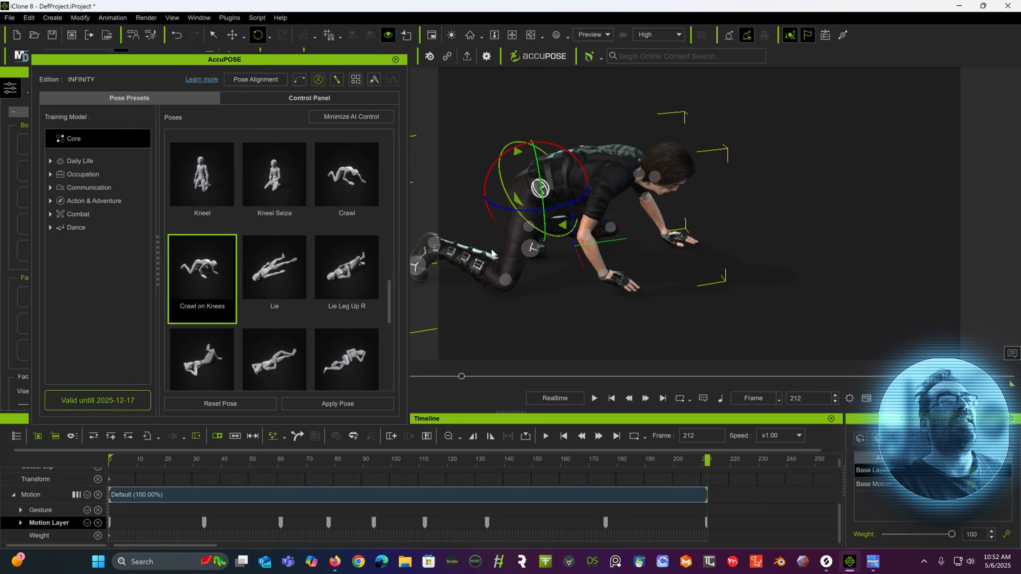
Step: Move the ankle of the leg stretched out behind the crawling character across the horizontal plane at frame 212
{"action": "right_click_drag", "start_coordinate": [576, 260], "coordinate": [450, 258]}
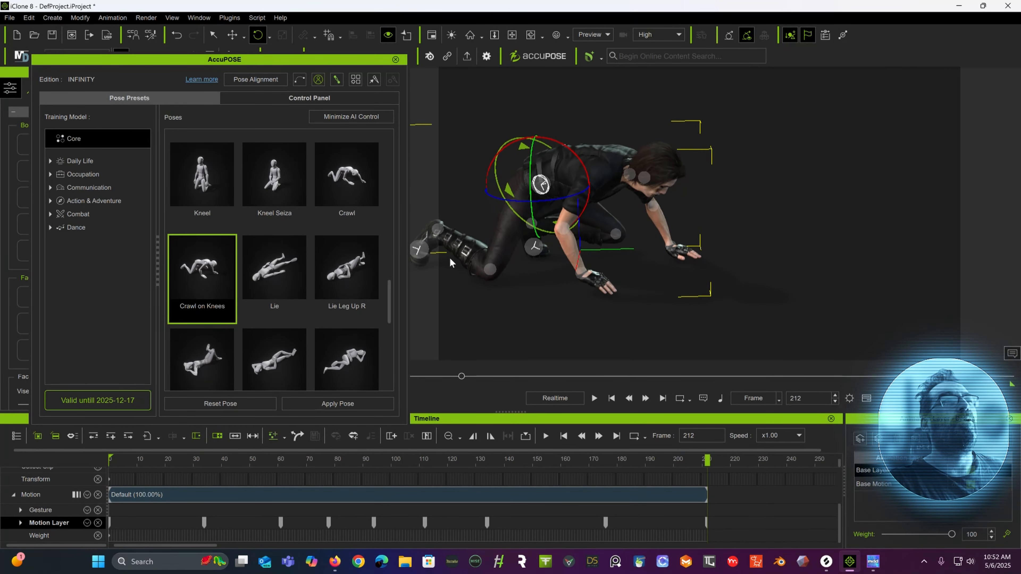
{"action": "left_click", "coordinate": [437, 232]}
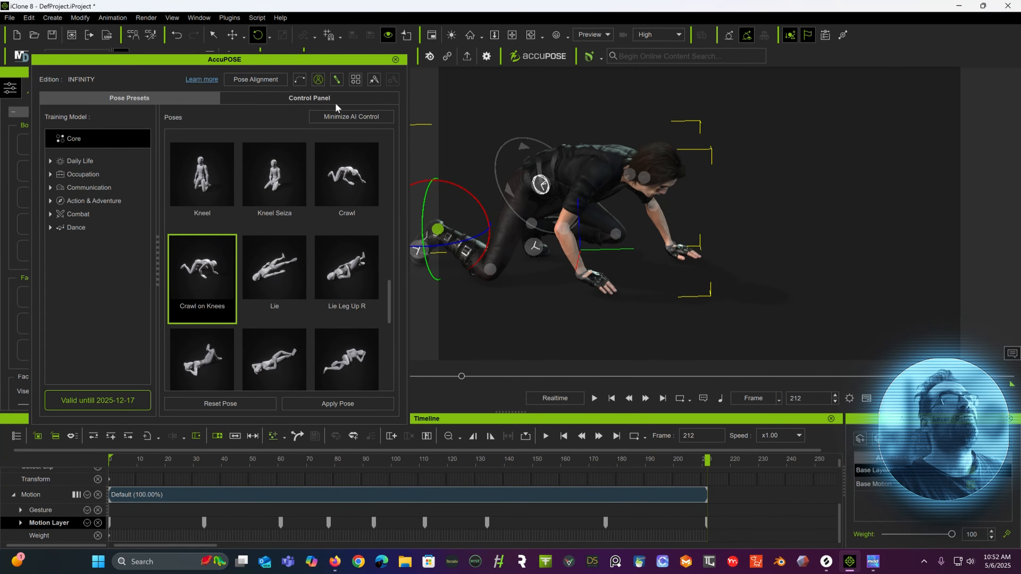
{"action": "left_click", "coordinate": [231, 34]}
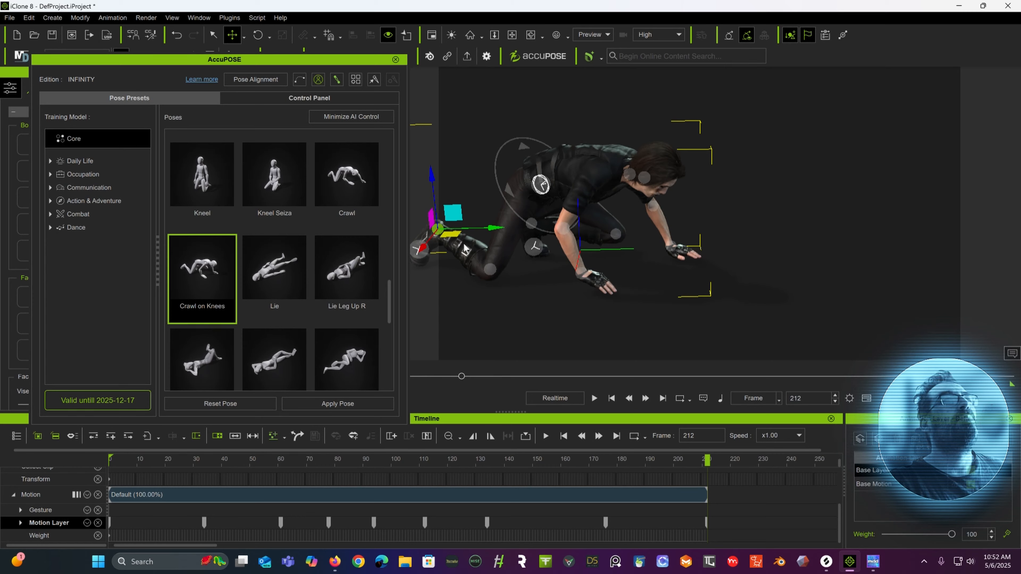
{"action": "mouse_move", "coordinate": [451, 236]}
{"action": "left_mouse_down"}
{"action": "mouse_move", "coordinate": [512, 253]}
{"action": "mouse_move", "coordinate": [466, 243]}
{"action": "left_mouse_up"}
{"action": "middle_click_drag", "start_coordinate": [484, 216], "coordinate": [427, 278]}
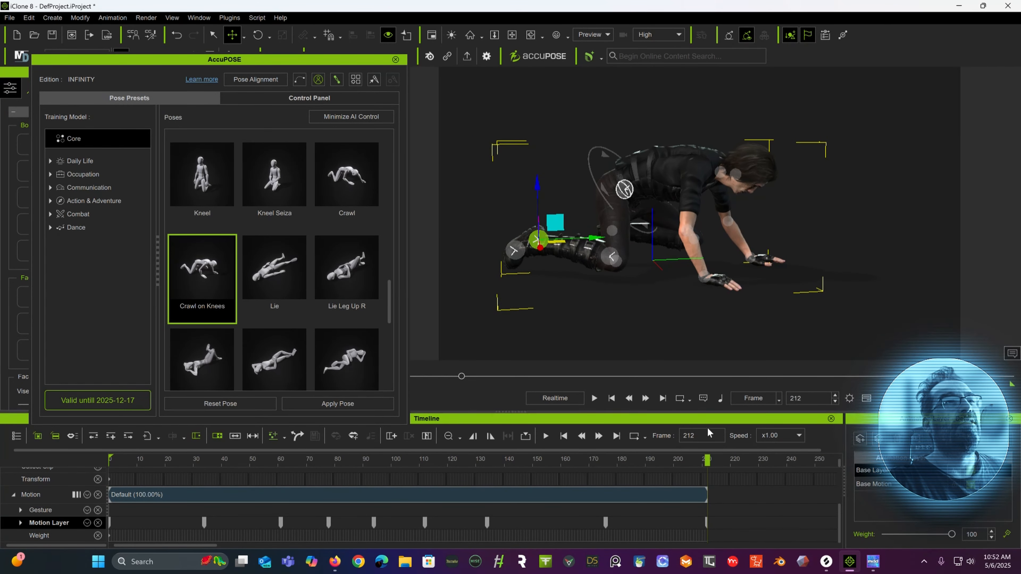
Step: Apply the Kneel Seiza preset at frame 254 and rotate the hips so the kneeling character faces the crawl direction
{"action": "left_click", "coordinate": [829, 460]}
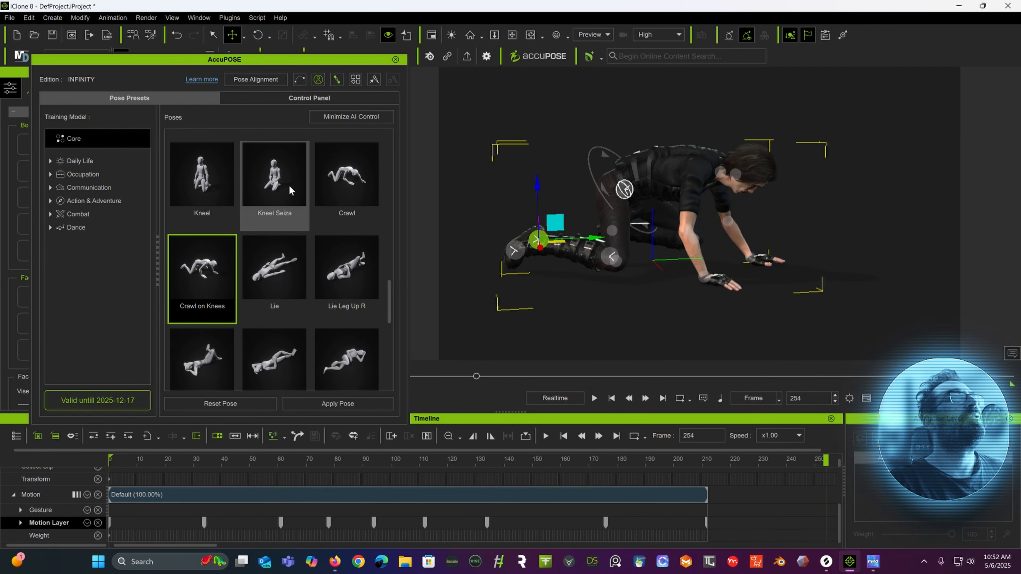
{"action": "double_click", "coordinate": [273, 179]}
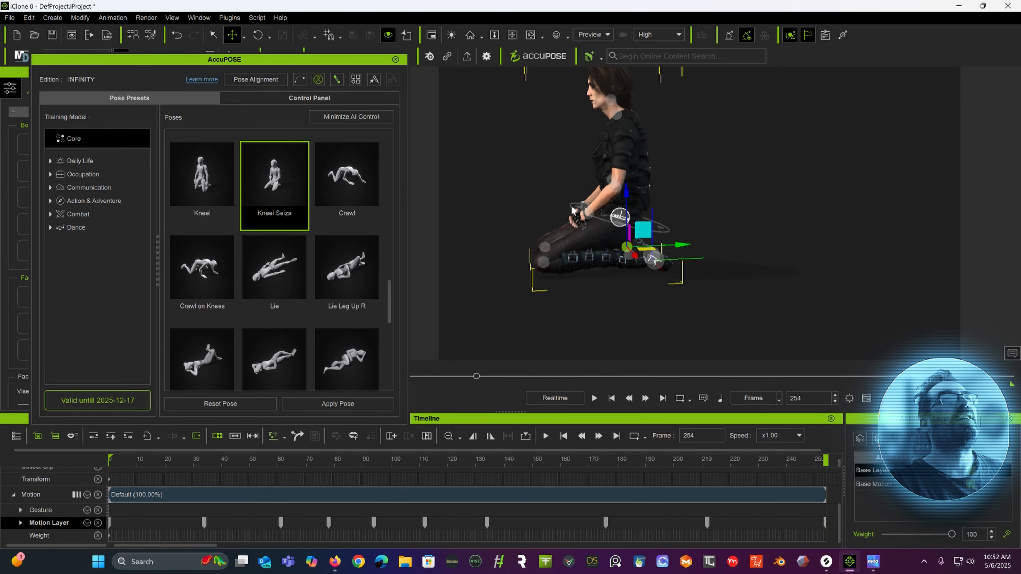
{"action": "left_click", "coordinate": [661, 228]}
{"action": "left_click", "coordinate": [259, 36]}
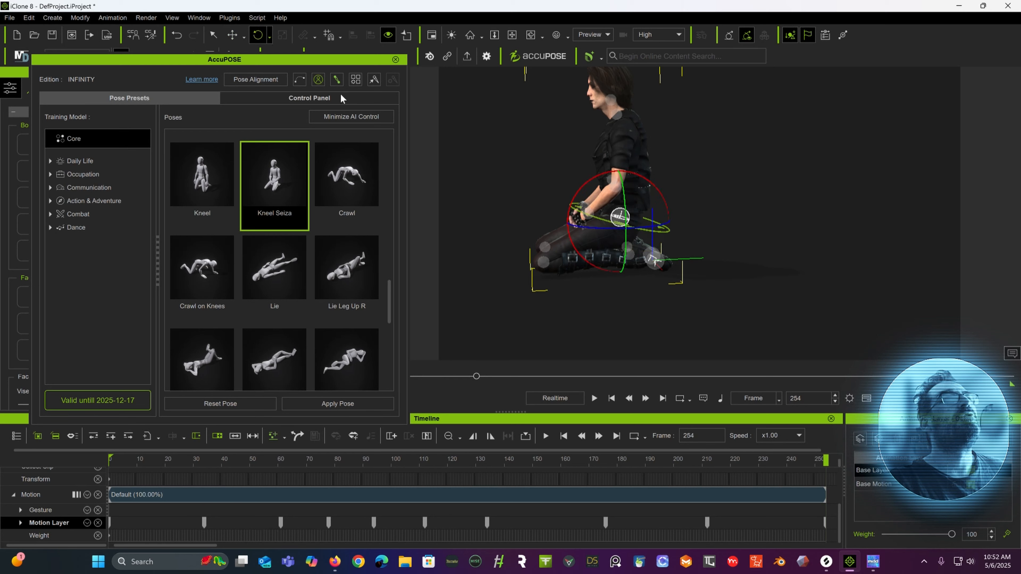
{"action": "left_click_drag", "start_coordinate": [595, 227], "coordinate": [663, 232]}
{"action": "left_click_drag", "start_coordinate": [765, 462], "coordinate": [827, 484]}
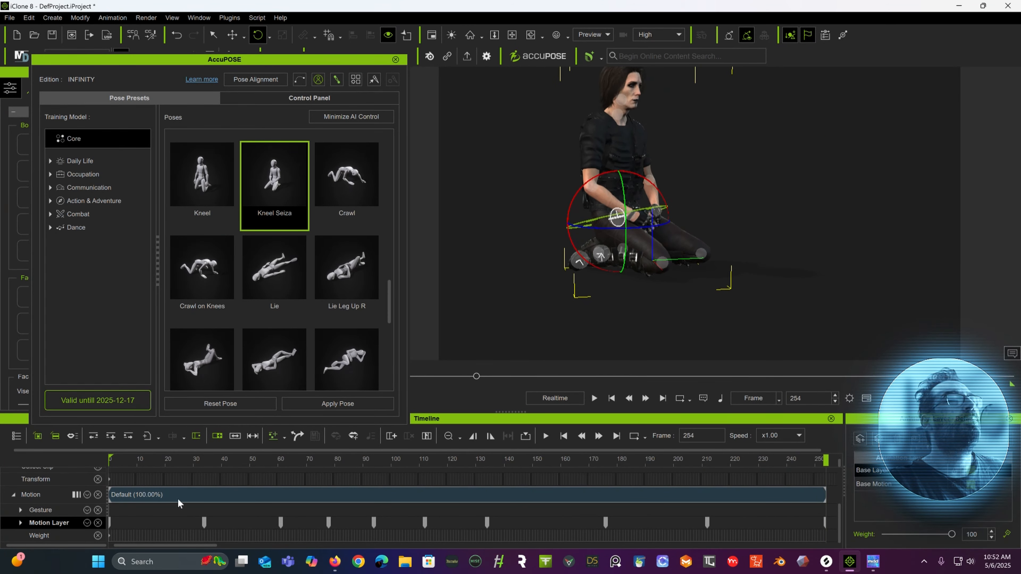
Step: Raise the hips at frame 275 to lift the character from kneeling to standing on its feet
{"action": "left_click_drag", "start_coordinate": [177, 543], "coordinate": [230, 547]}
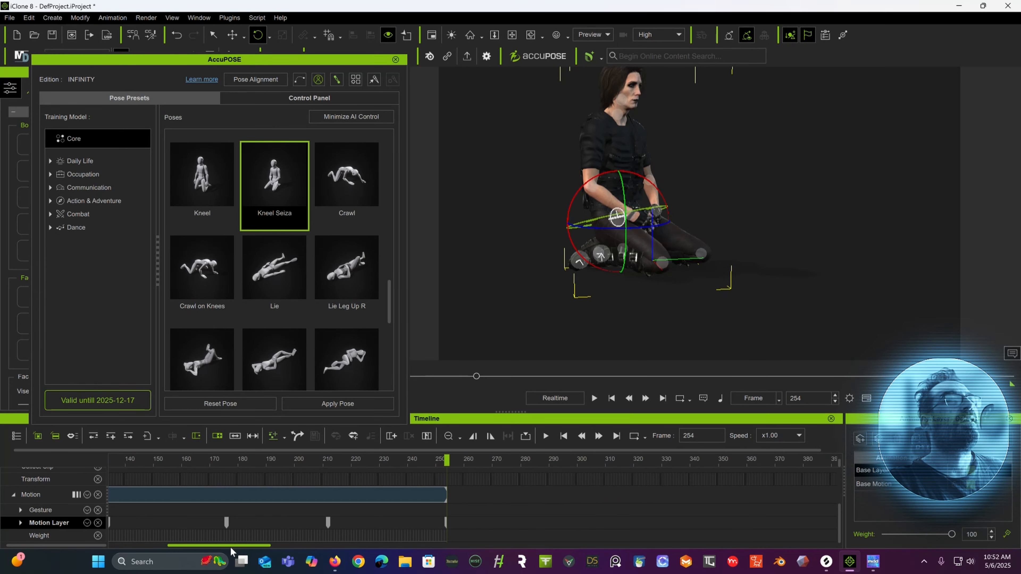
{"action": "left_click", "coordinate": [509, 459]}
{"action": "left_click", "coordinate": [234, 37]}
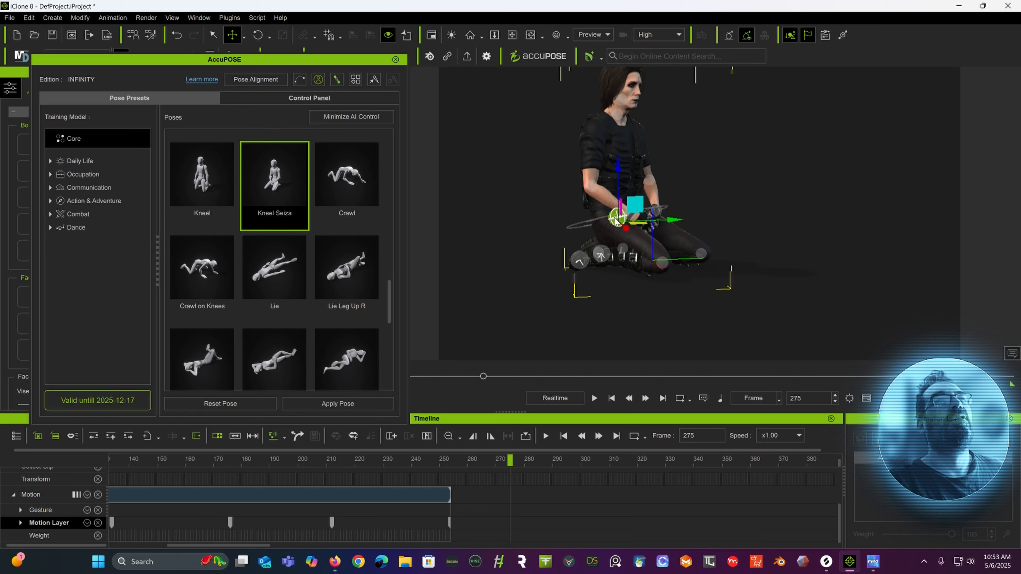
{"action": "left_click_drag", "start_coordinate": [619, 165], "coordinate": [588, 38]}
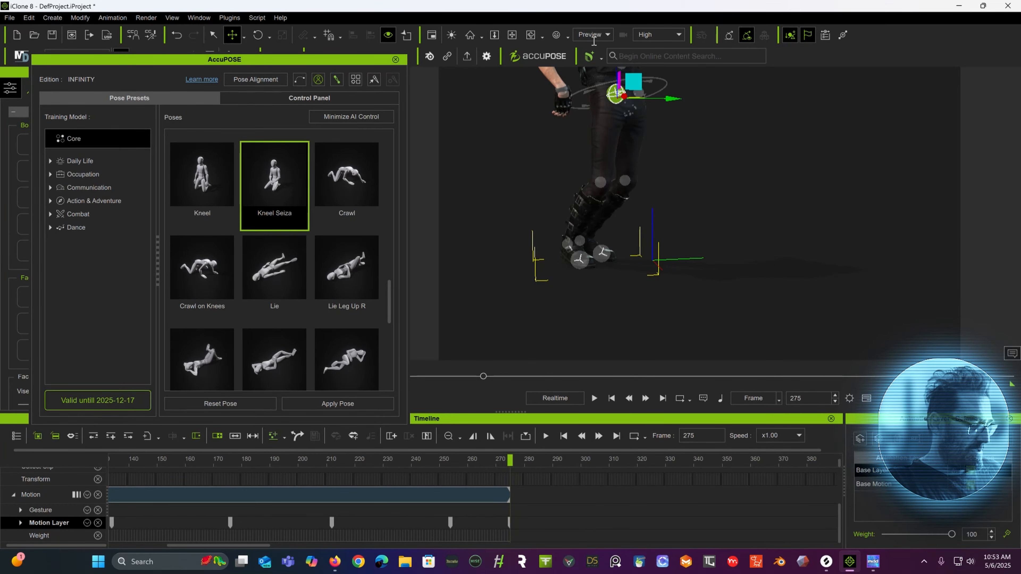
Step: Shift the hips horizontally over the feet at frame 275 and raise them slightly to straighten the legs
{"action": "right_click_drag", "start_coordinate": [625, 81], "coordinate": [601, 88]}
{"action": "middle_click_drag", "start_coordinate": [601, 89], "coordinate": [671, 181]}
{"action": "scroll", "coordinate": [675, 167], "scroll_direction": "down", "scroll_amount": 2}
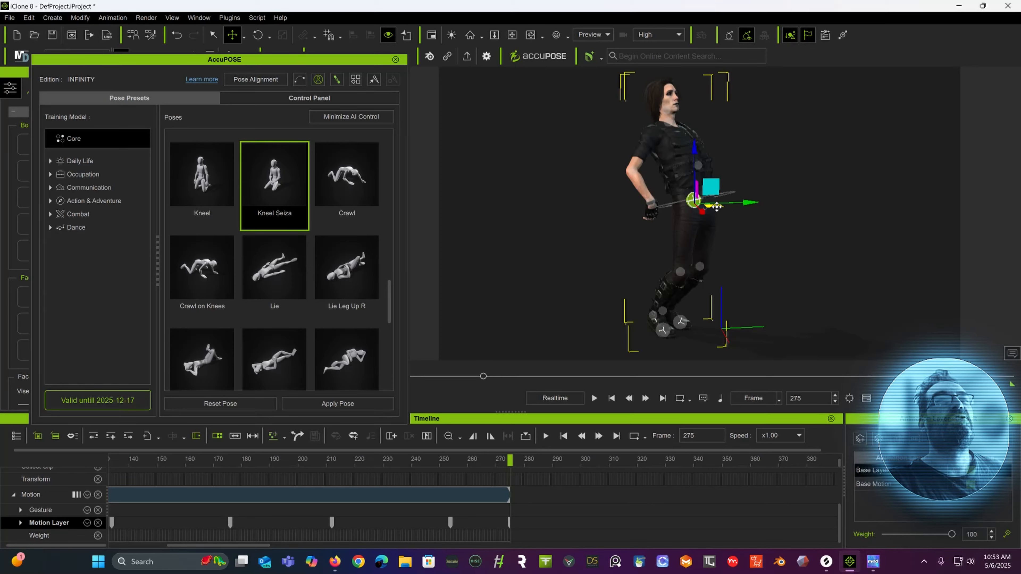
{"action": "left_click_drag", "start_coordinate": [717, 207], "coordinate": [683, 196]}
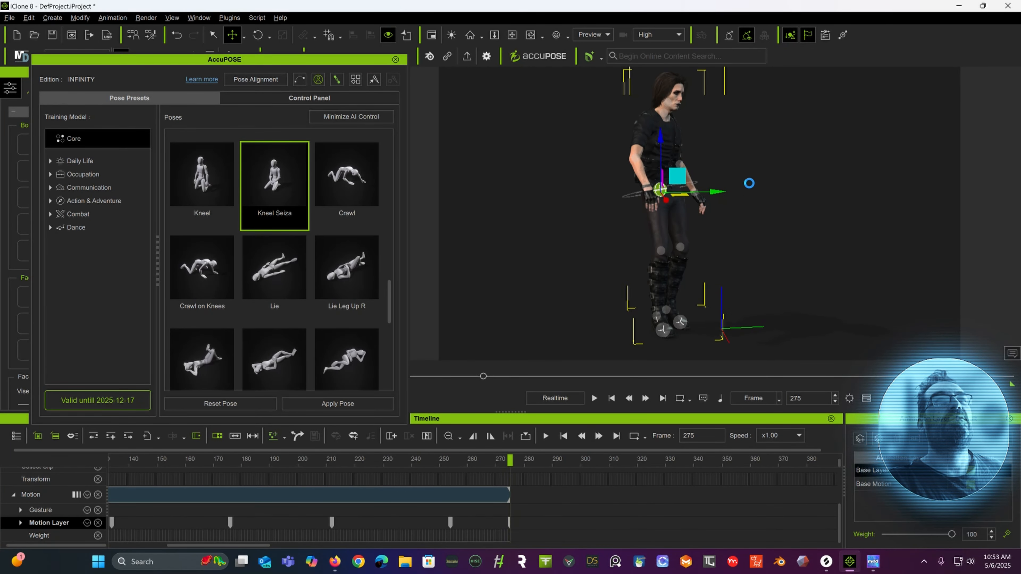
{"action": "left_click_drag", "start_coordinate": [749, 183], "coordinate": [551, 201], "text": "alt"}
{"action": "left_click_drag", "start_coordinate": [619, 205], "coordinate": [575, 201]}
{"action": "left_click_drag", "start_coordinate": [639, 194], "coordinate": [839, 164], "text": "alt"}
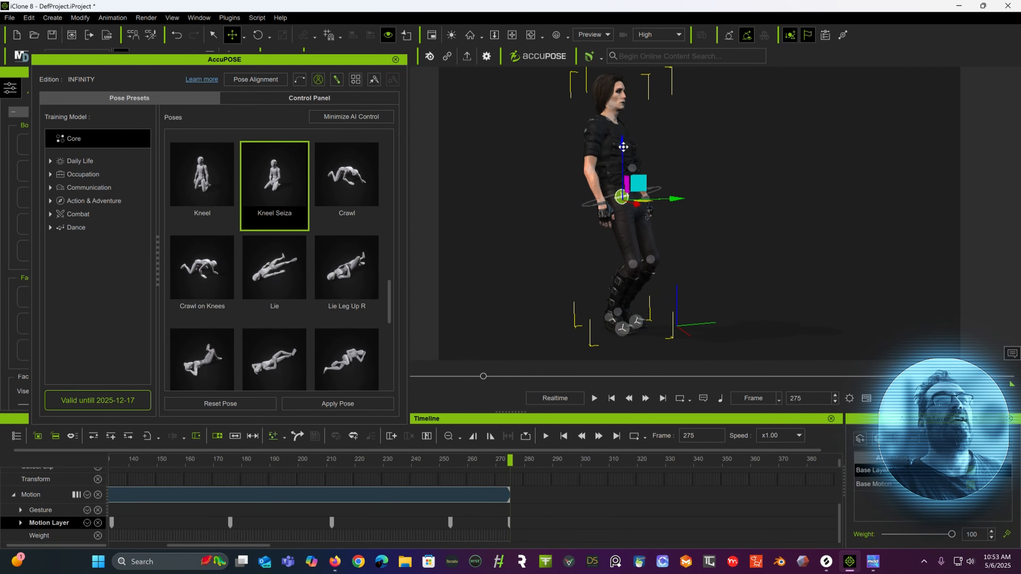
{"action": "left_click_drag", "start_coordinate": [624, 148], "coordinate": [624, 138]}
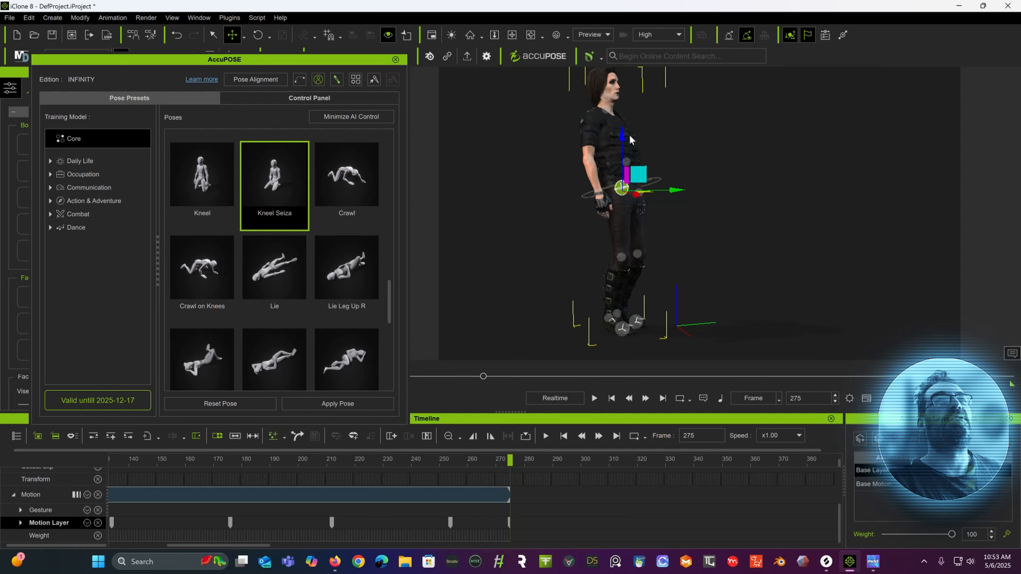
Step: Rotate the hips at frame 275 to adjust the facing and upright balance of the standing character
{"action": "left_click", "coordinate": [258, 35]}
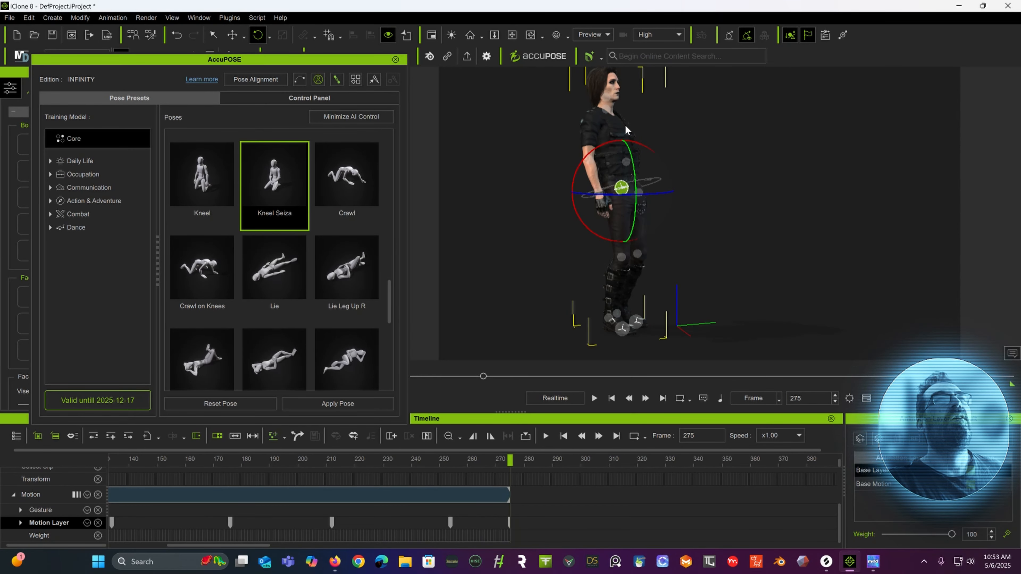
{"action": "left_click_drag", "start_coordinate": [641, 146], "coordinate": [778, 157]}
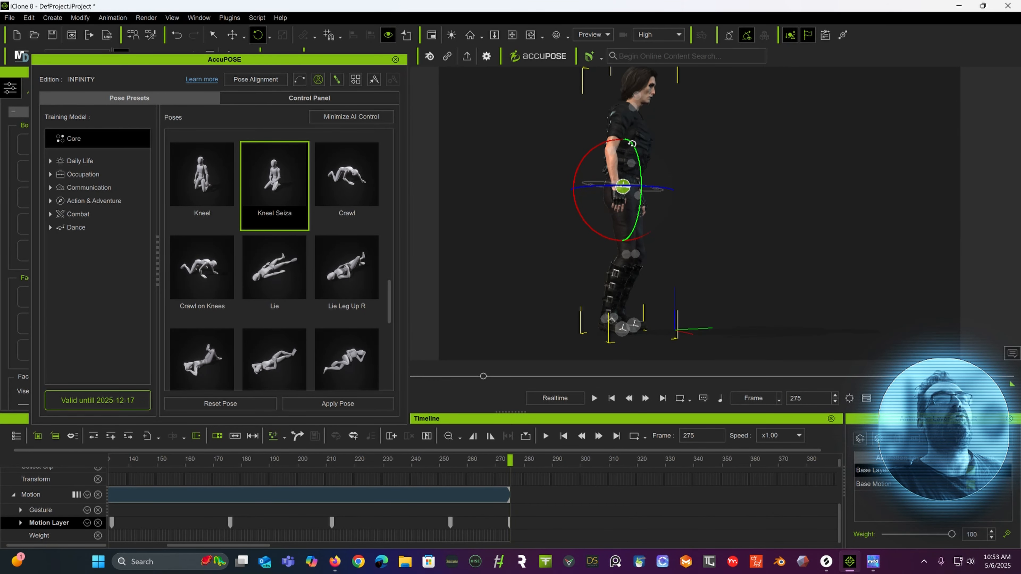
{"action": "left_click_drag", "start_coordinate": [615, 146], "coordinate": [612, 145]}
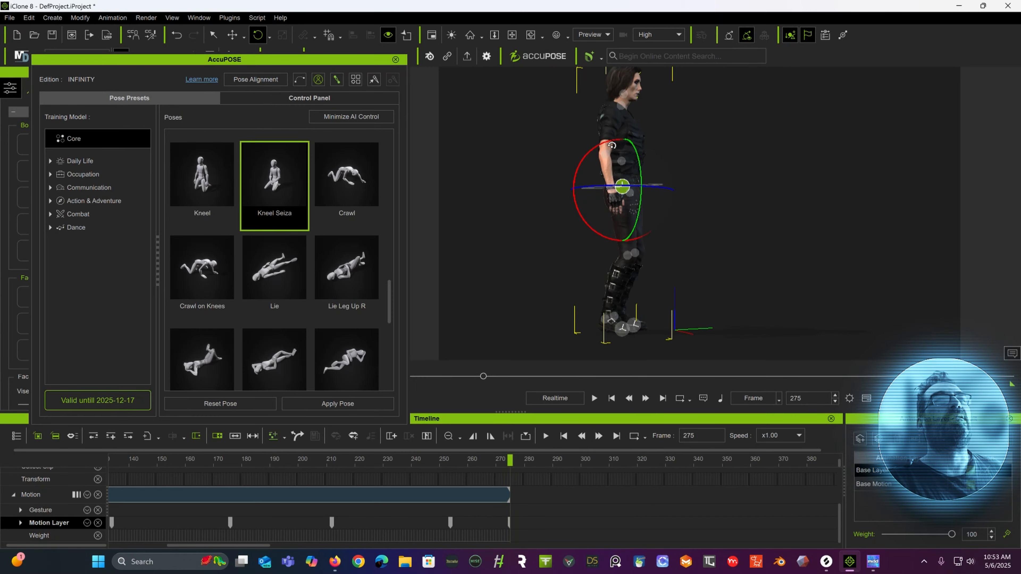
Step: Apply the Basic Stand pose preset to the character at frame 302
{"action": "left_click_drag", "start_coordinate": [734, 136], "coordinate": [716, 190], "text": "alt"}
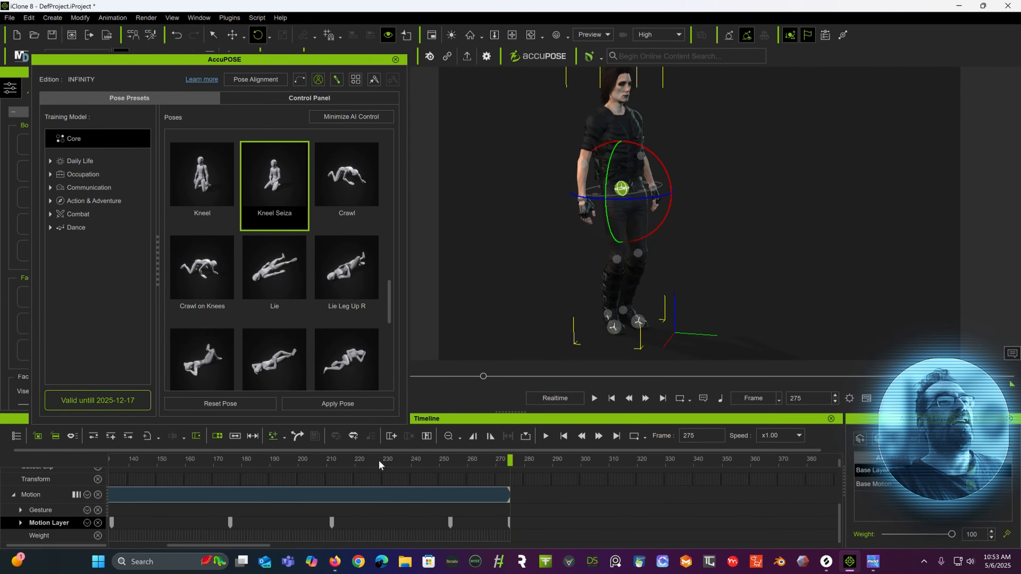
{"action": "left_click", "coordinate": [346, 460]}
{"action": "left_click_drag", "start_coordinate": [359, 463], "coordinate": [532, 465]}
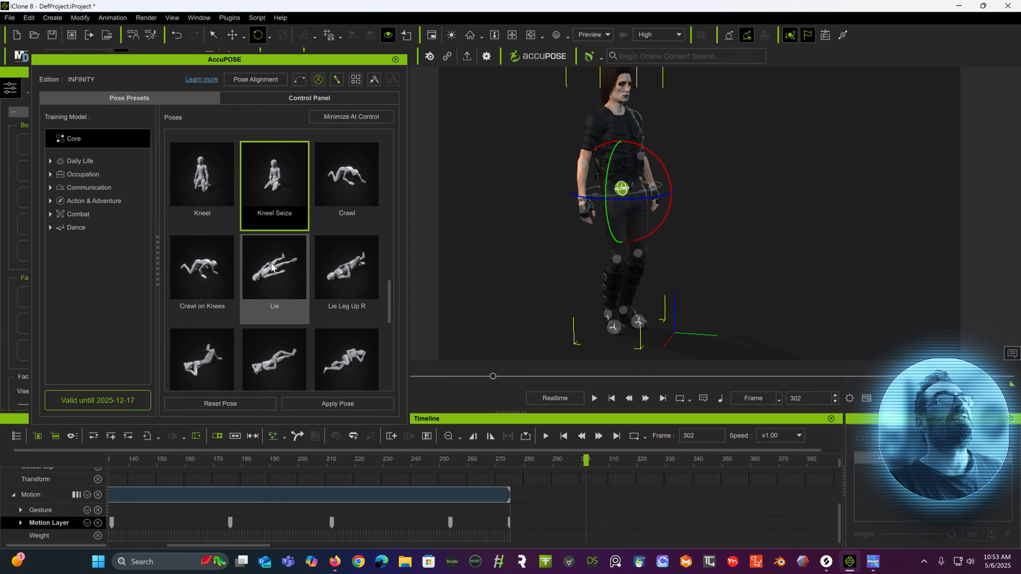
{"action": "scroll", "coordinate": [281, 258], "scroll_direction": "up", "scroll_amount": 6}
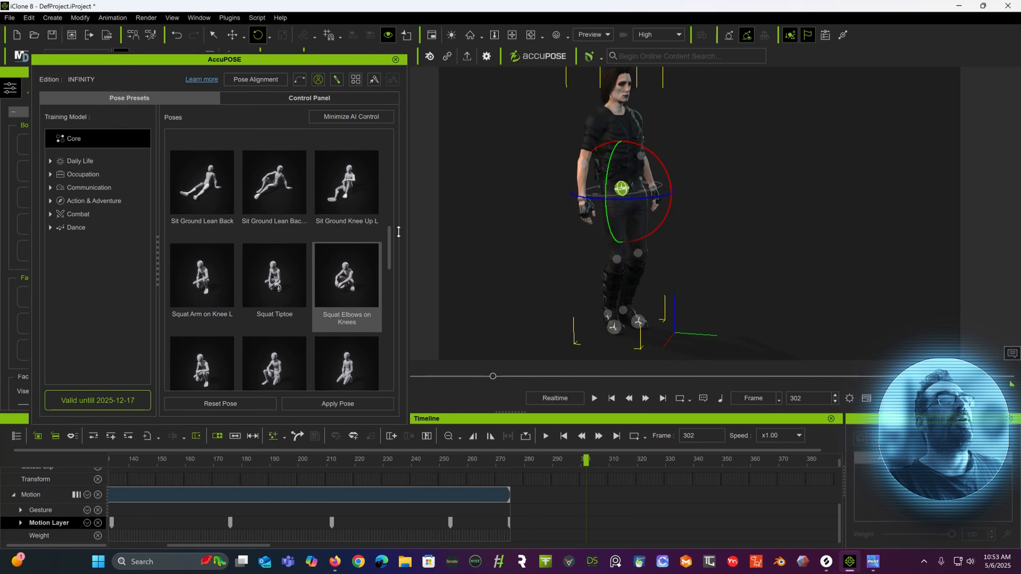
{"action": "left_click_drag", "start_coordinate": [395, 228], "coordinate": [388, 143]}
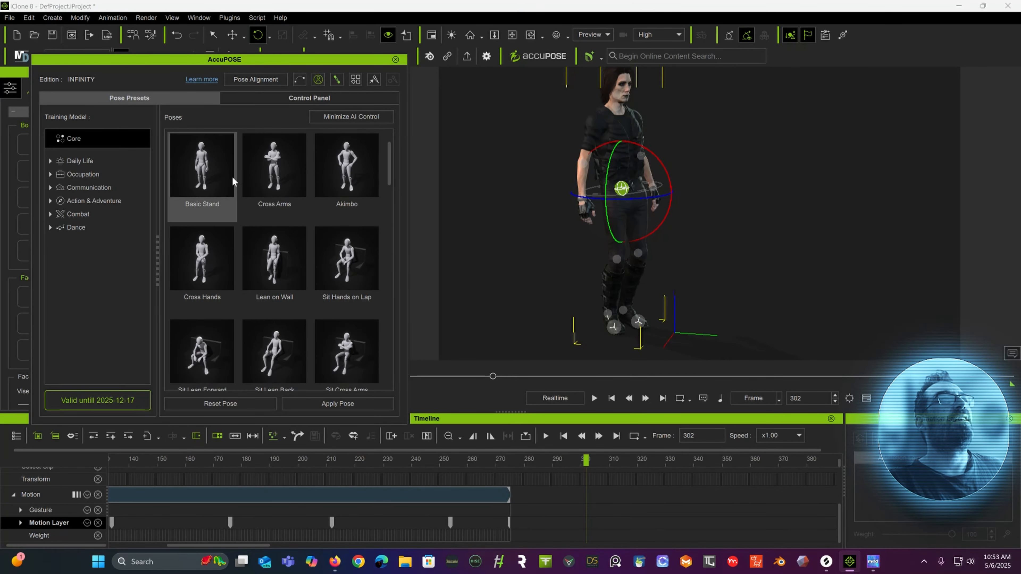
{"action": "double_click", "coordinate": [198, 176]}
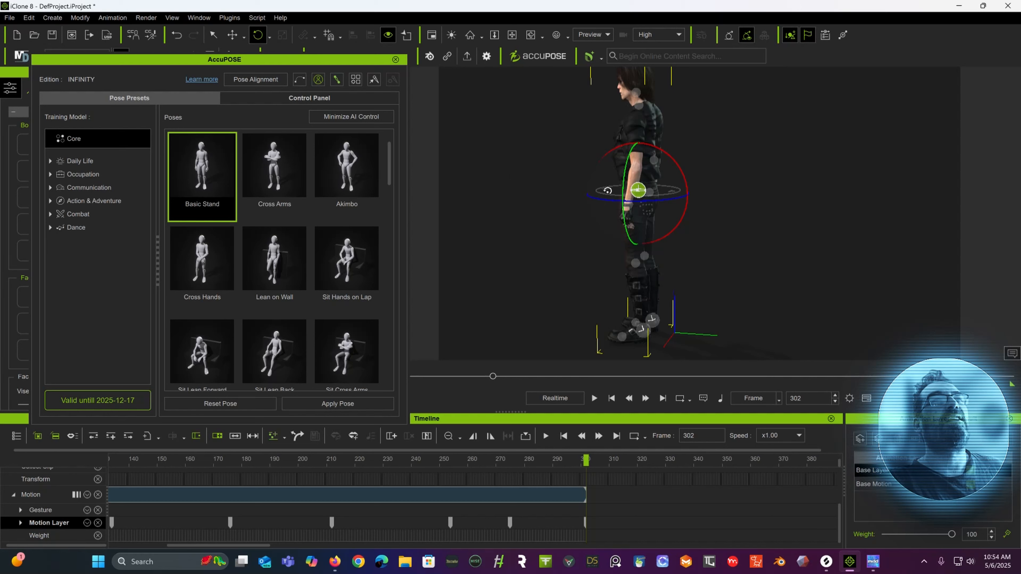
Step: Rotate the hips at frame 302 to turn the standing character's facing direction, and play back the rise from frame 258
{"action": "scroll", "coordinate": [684, 165], "scroll_direction": "up", "scroll_amount": 3}
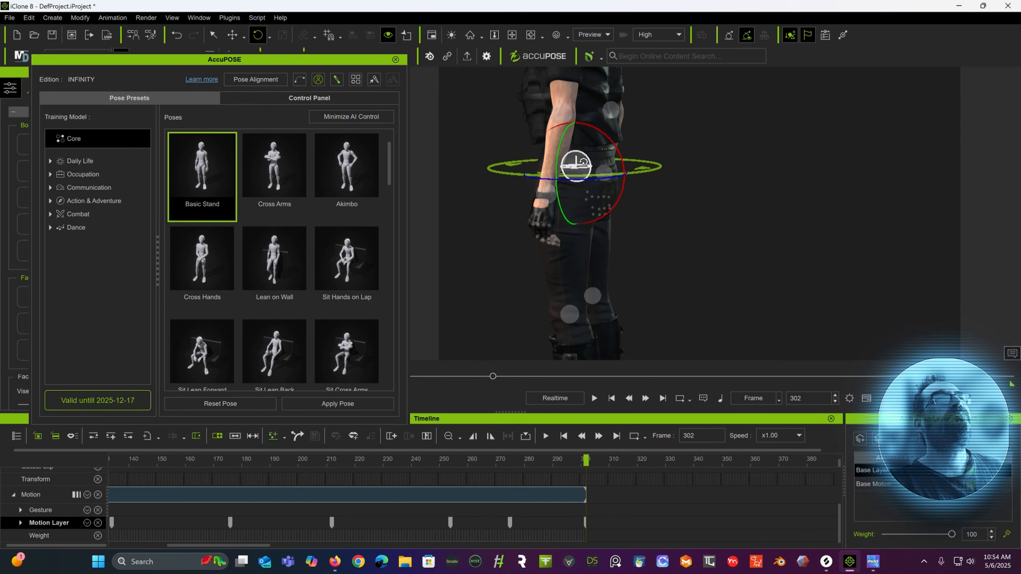
{"action": "left_click_drag", "start_coordinate": [535, 178], "coordinate": [563, 282]}
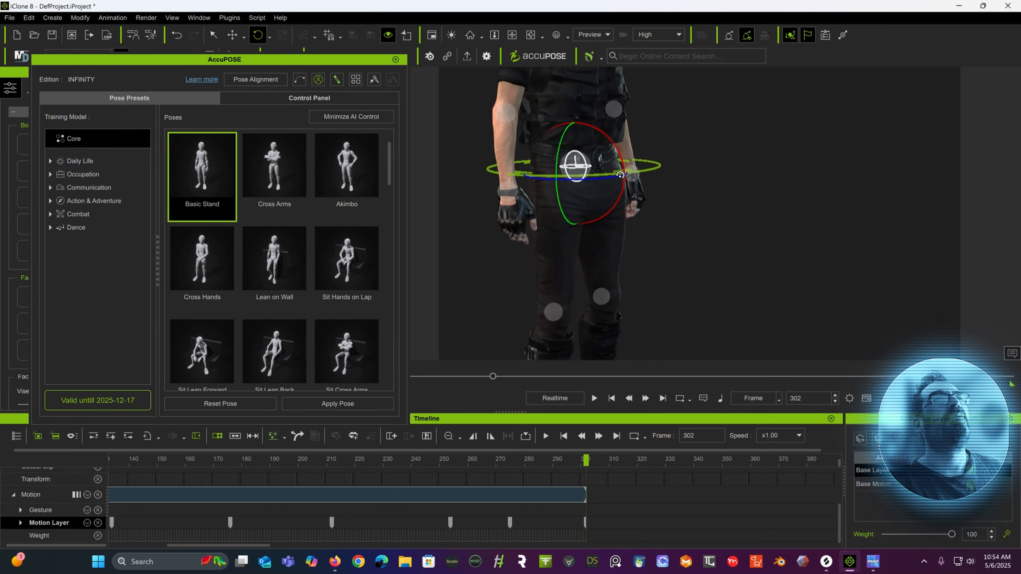
{"action": "left_click", "coordinate": [462, 459]}
{"action": "scroll", "coordinate": [616, 261], "scroll_direction": "down", "scroll_amount": 5}
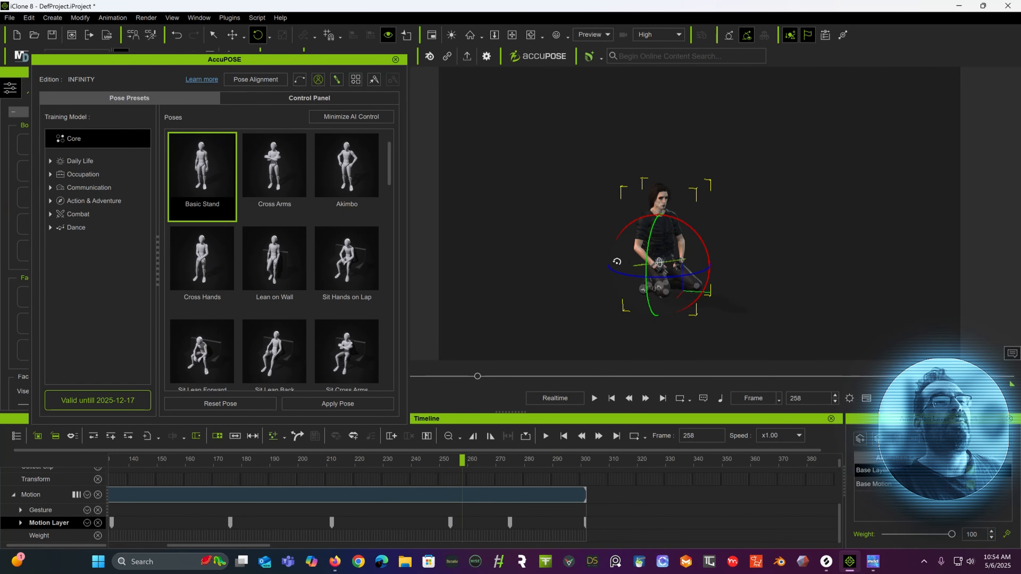
{"action": "key", "text": "space"}
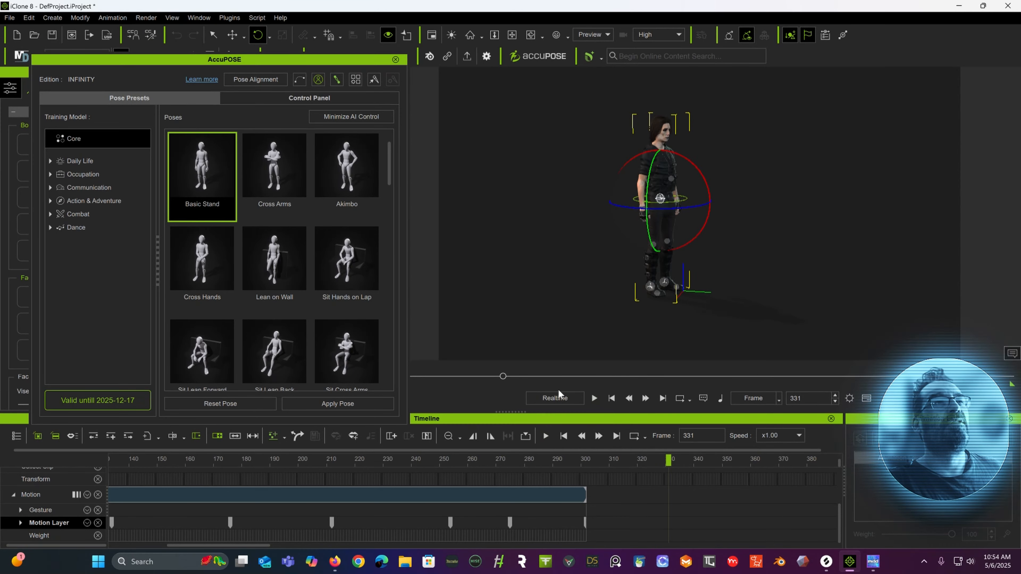
Step: Shift the standing character's hips horizontally at frame 301 and move the resulting Motion Layer key onto the one at frame 302
{"action": "left_click_drag", "start_coordinate": [509, 453], "coordinate": [585, 477]}
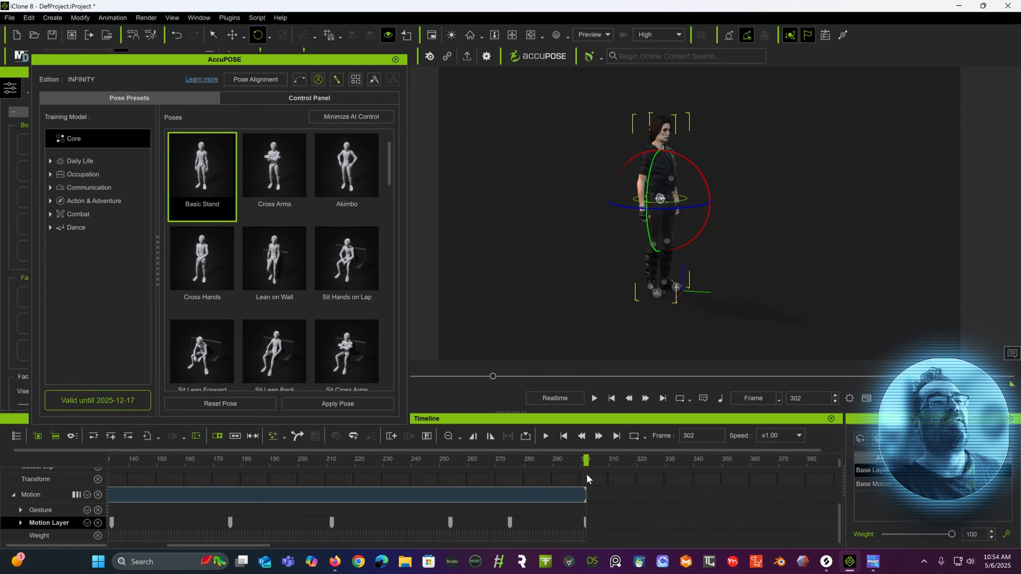
{"action": "left_click", "coordinate": [233, 35]}
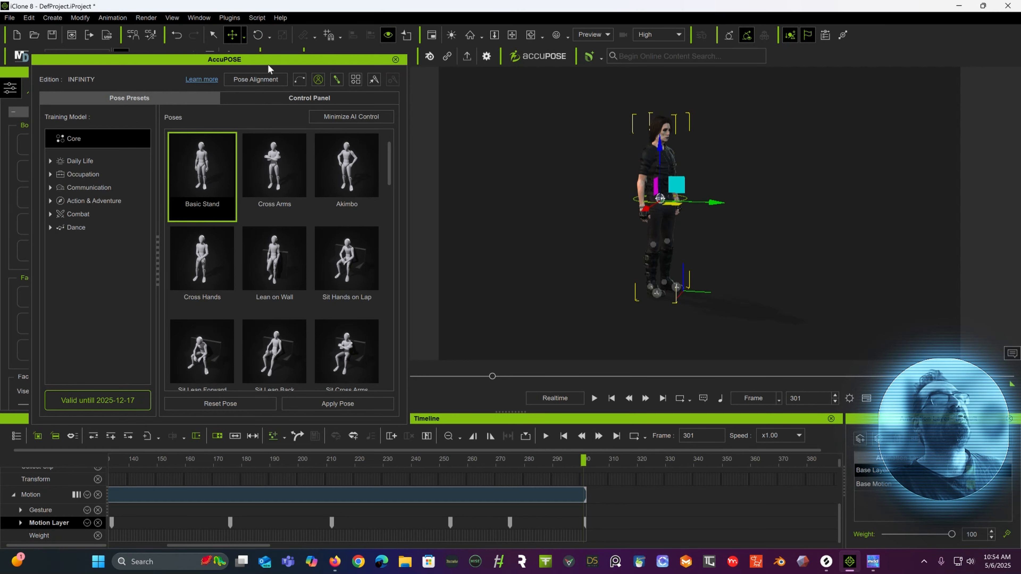
{"action": "left_click_drag", "start_coordinate": [675, 206], "coordinate": [656, 202]}
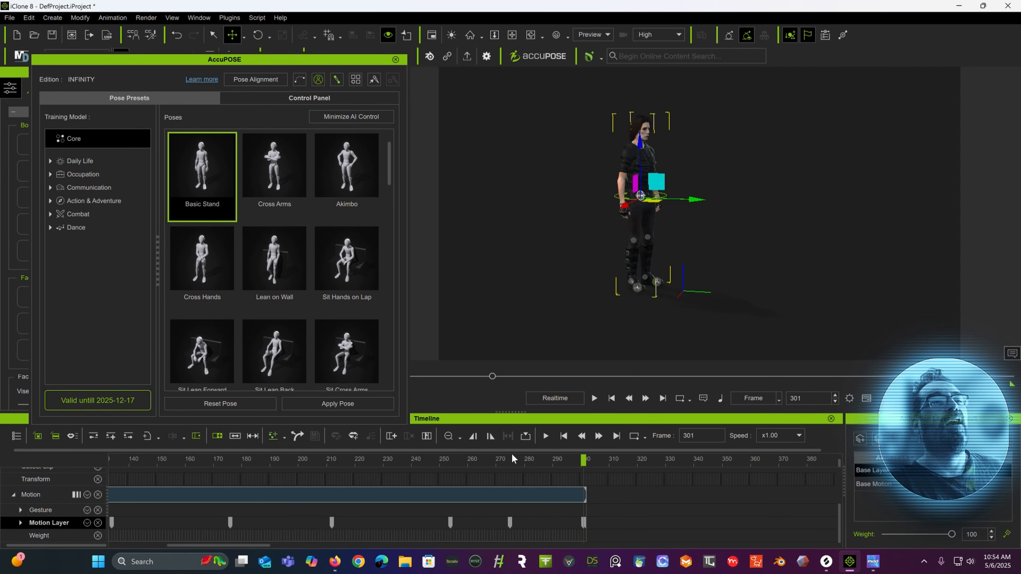
{"action": "left_click", "coordinate": [583, 523]}
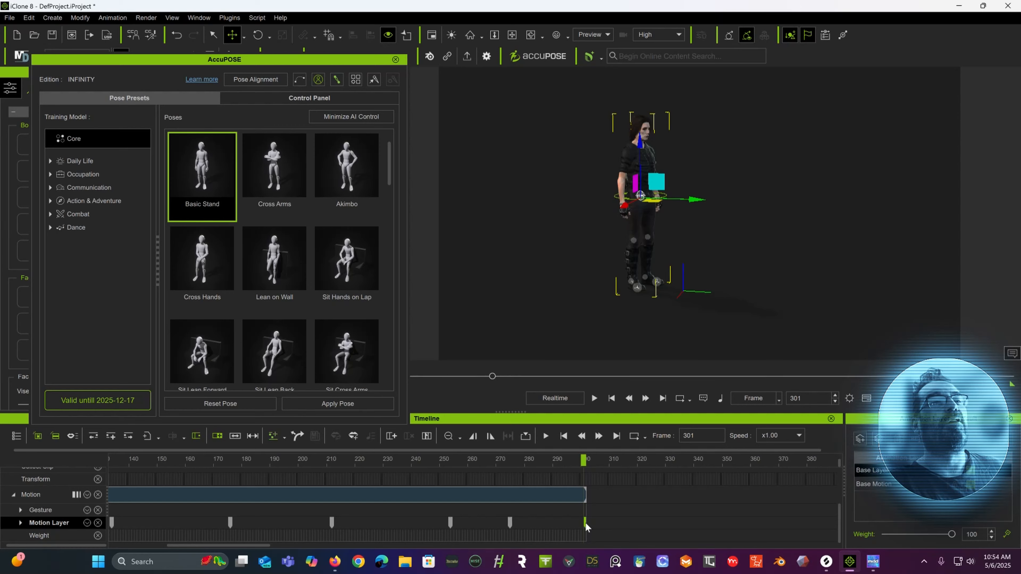
Step: Scrub back through the motion and play the whole animation from the first frame to review it
{"action": "left_click_drag", "start_coordinate": [567, 458], "coordinate": [137, 507]}
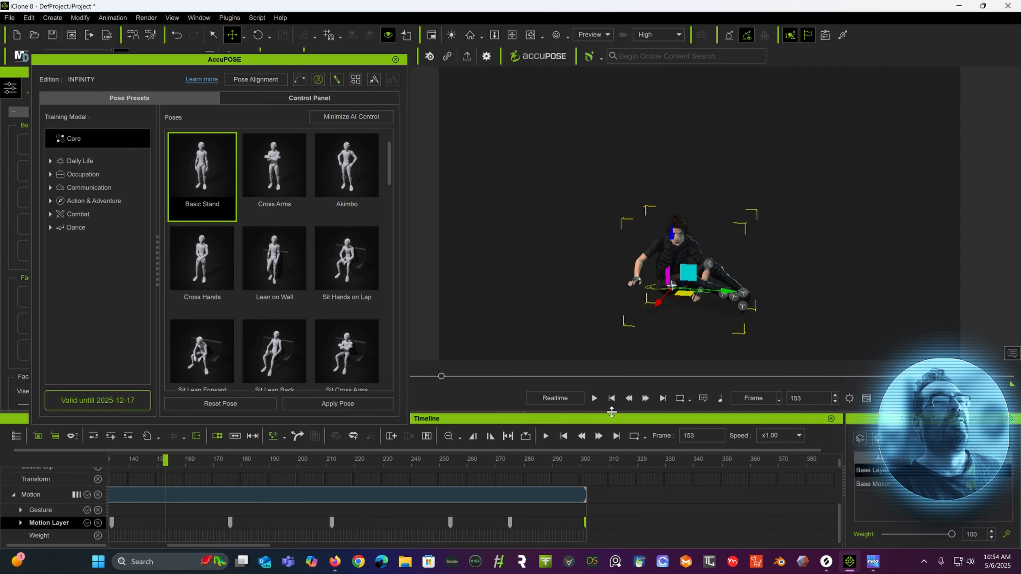
{"action": "left_click", "coordinate": [611, 399]}
{"action": "key", "text": "space"}
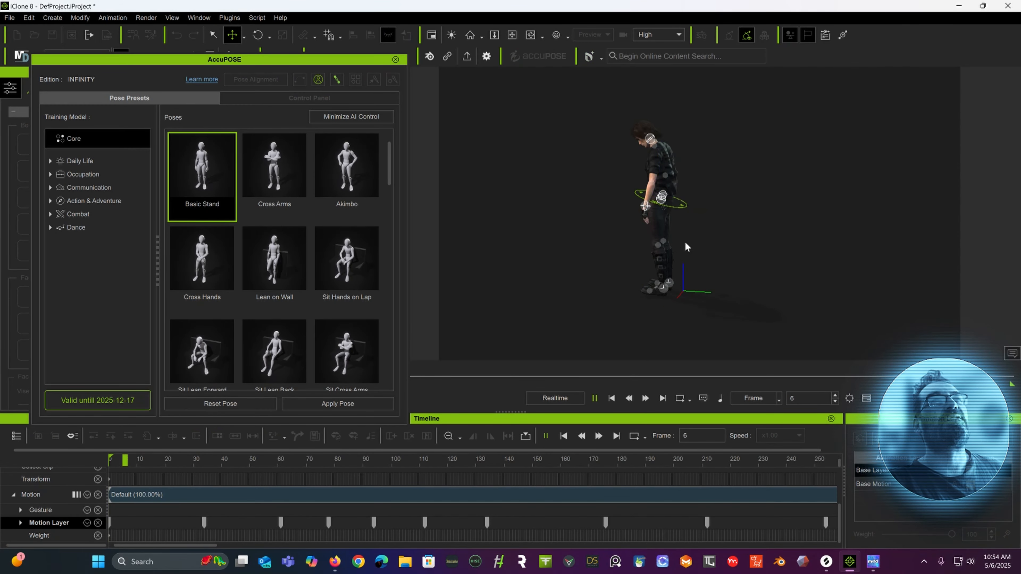